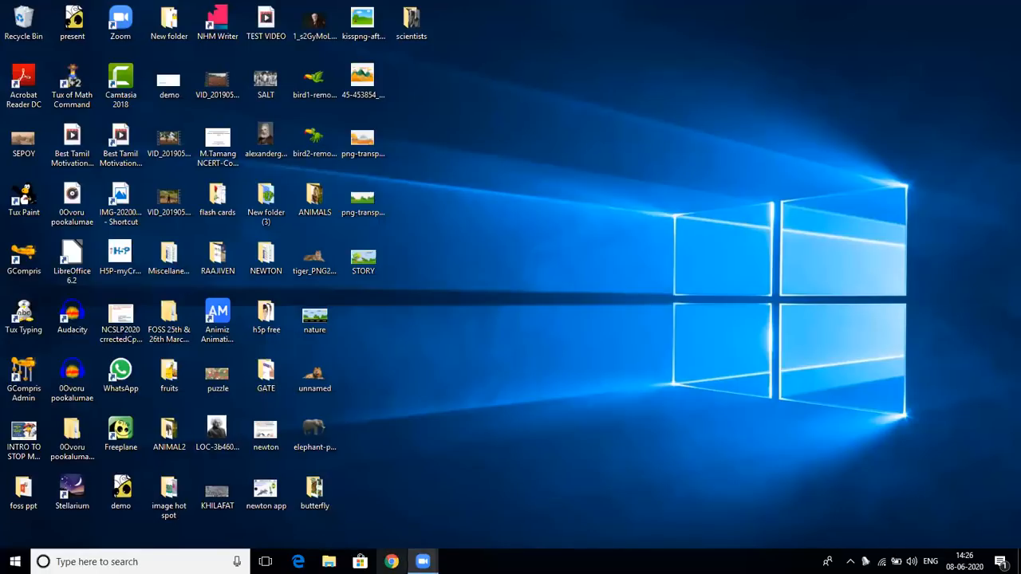
# Switch to Chrome, search Google for h5p.org and open the H5P website
pyautogui.click(391, 562)
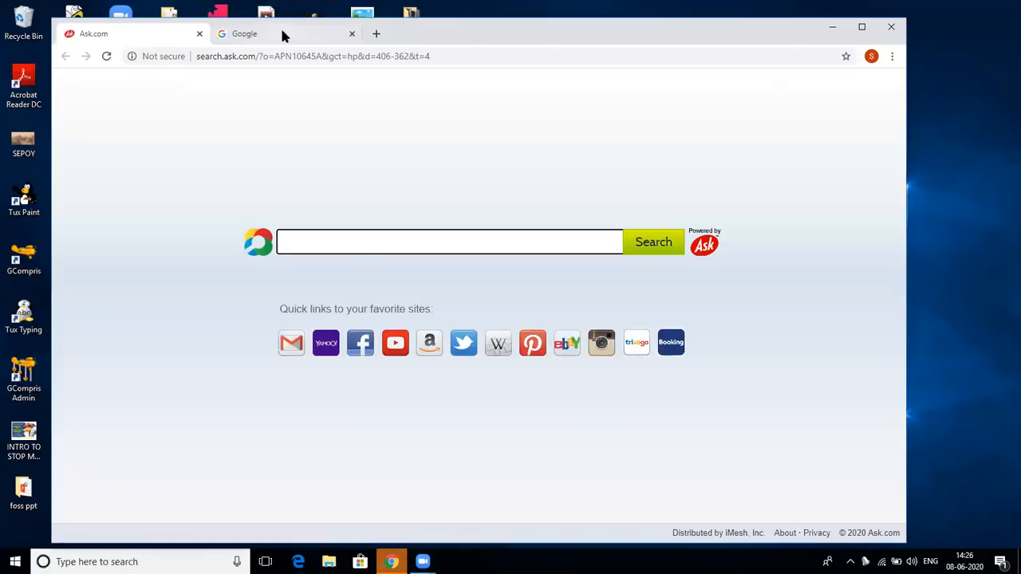
pyautogui.click(282, 30)
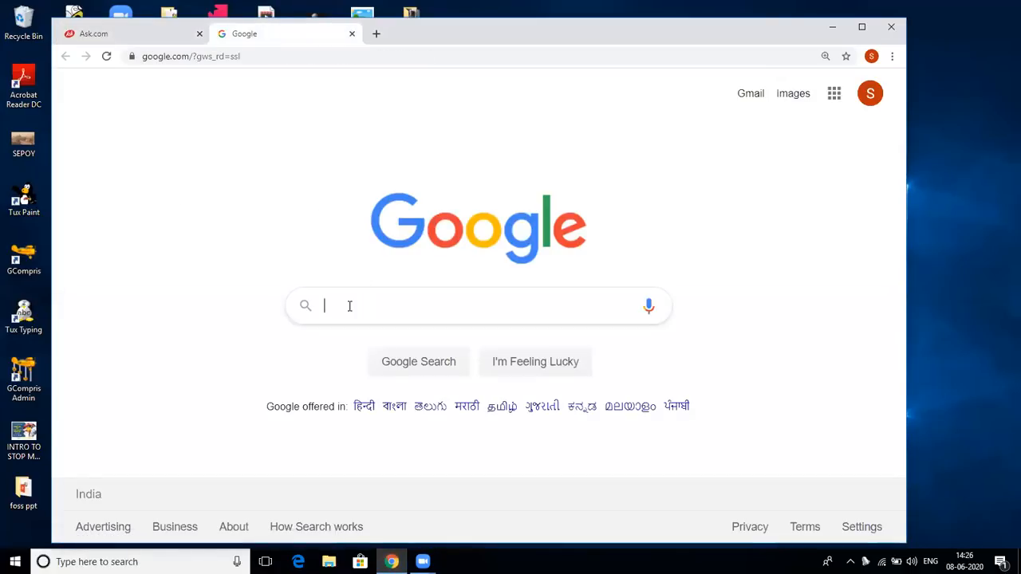
pyautogui.click(350, 305)
pyautogui.write('h5p')
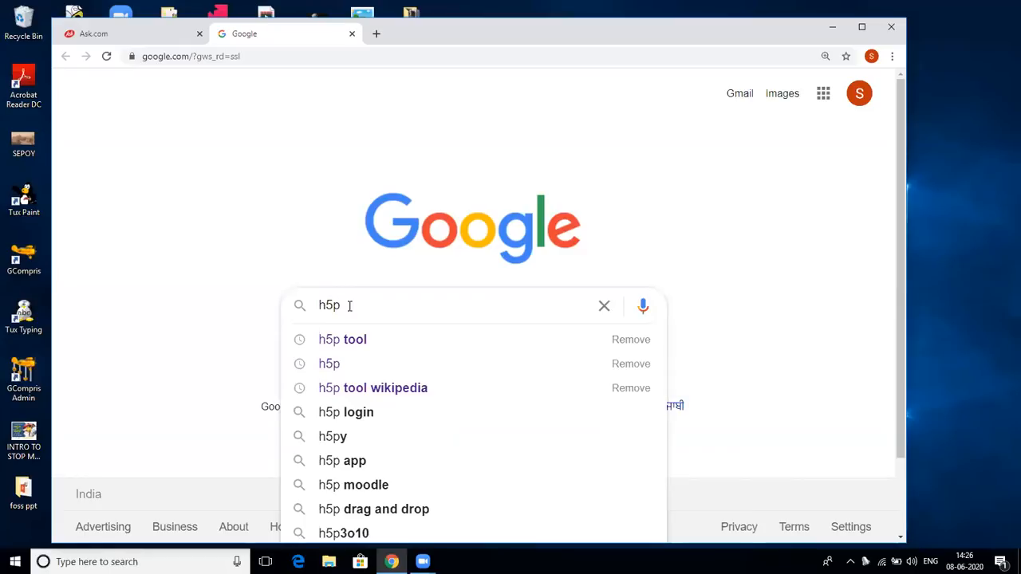
pyautogui.write('.or')
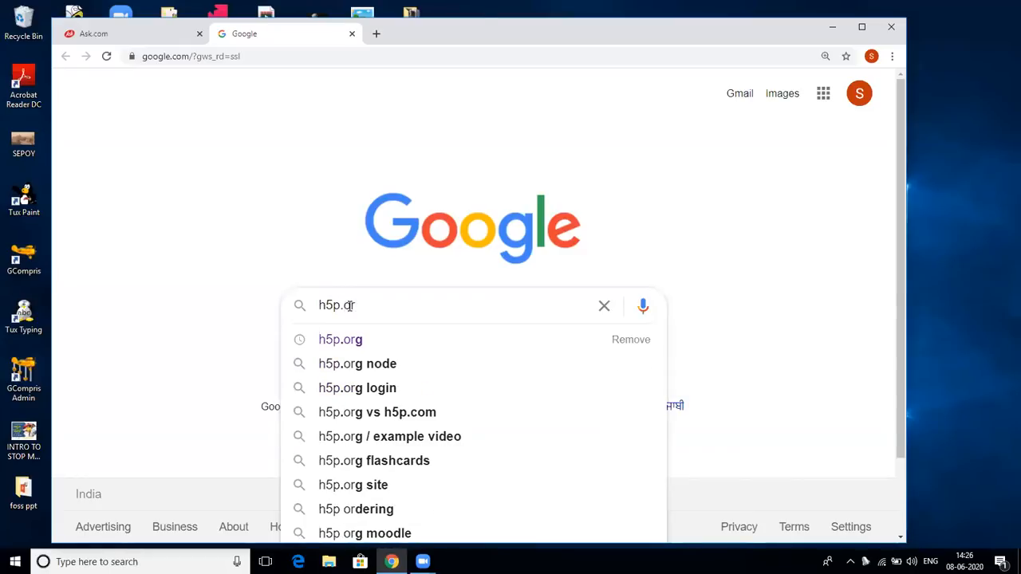
pyautogui.write('g')
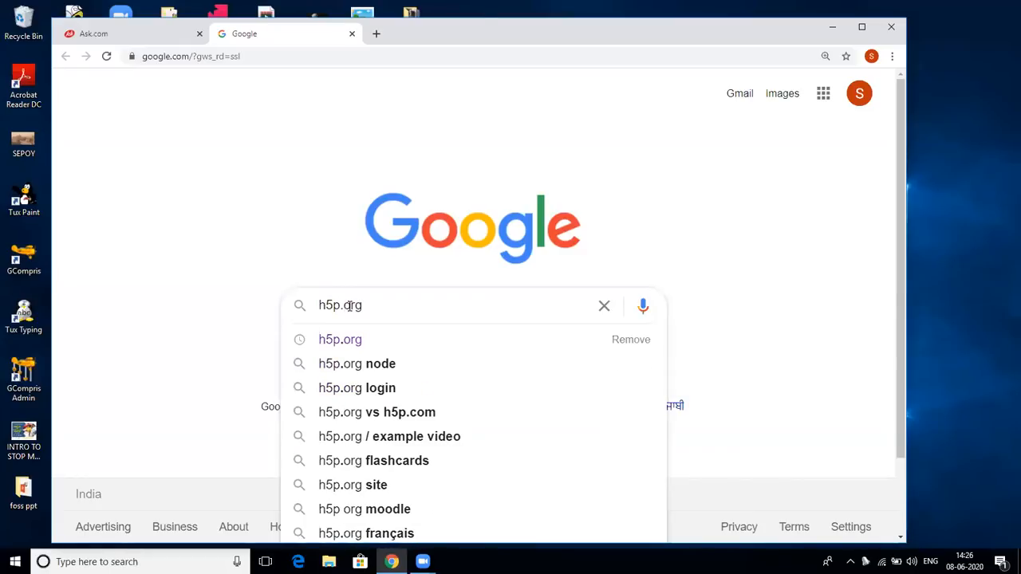
pyautogui.press('Return')
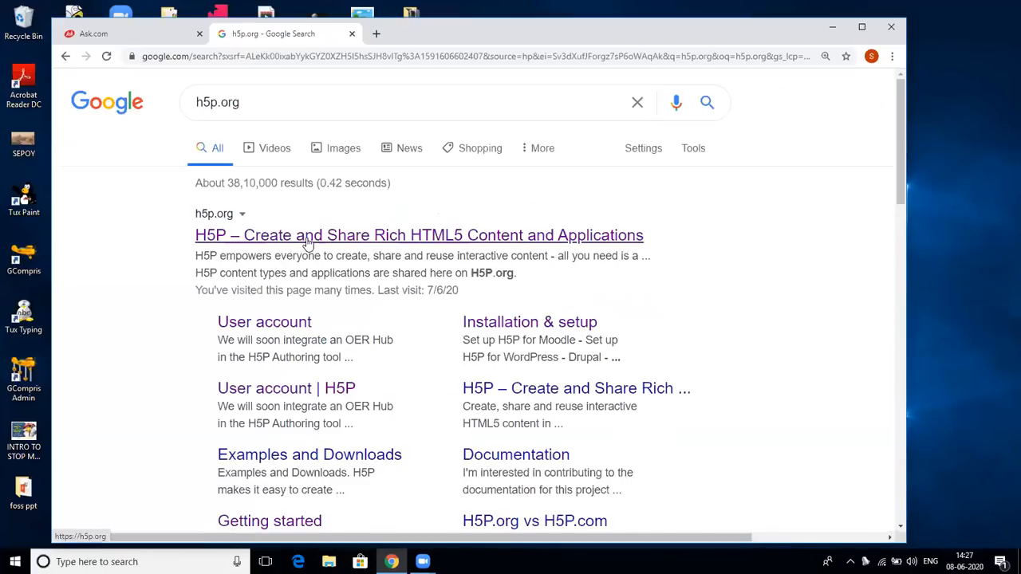
pyautogui.click(376, 236)
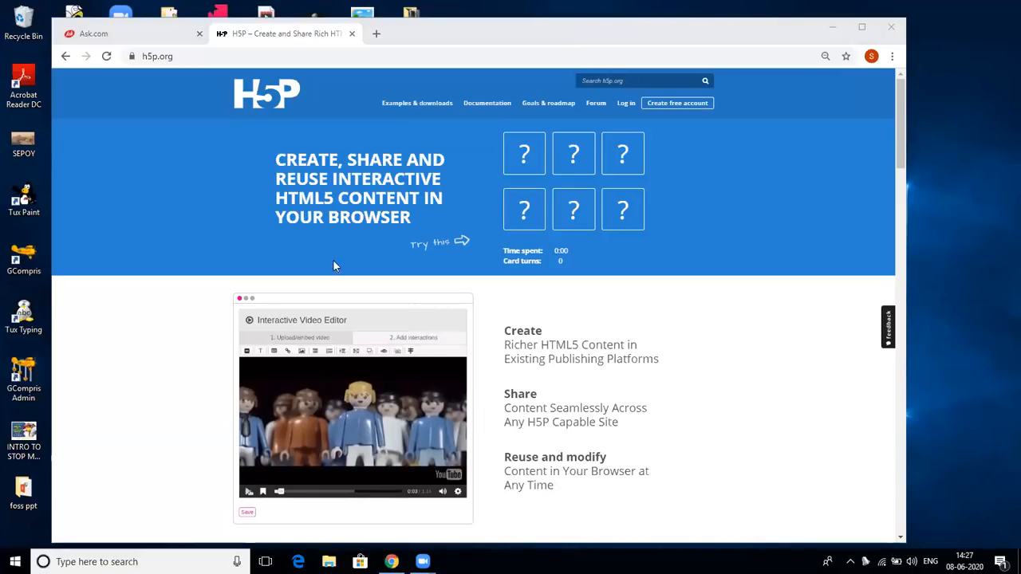
# Log in to the H5P account and open the full list of its content
pyautogui.click(626, 106)
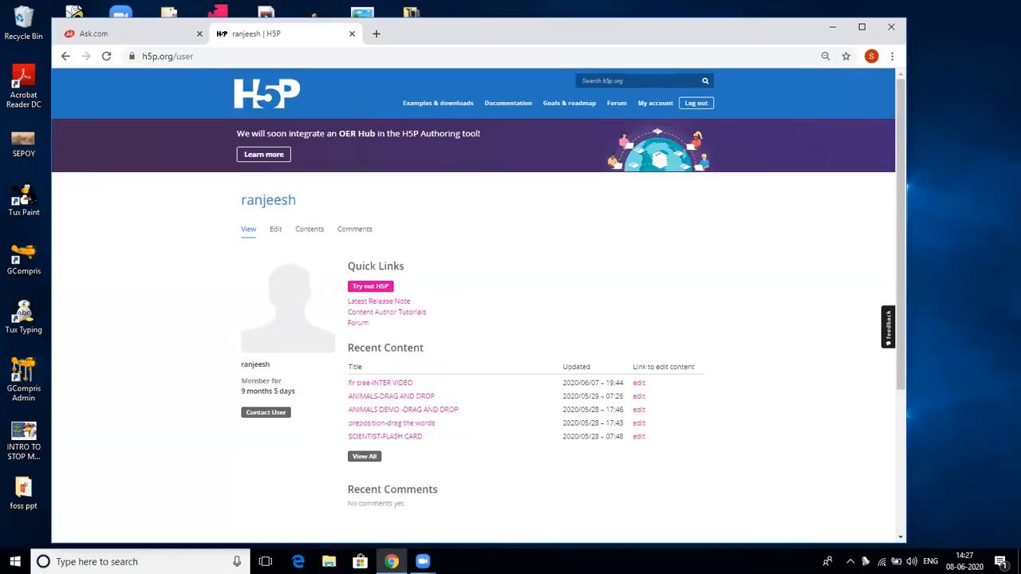
pyautogui.hotkey('ctrl', '+')
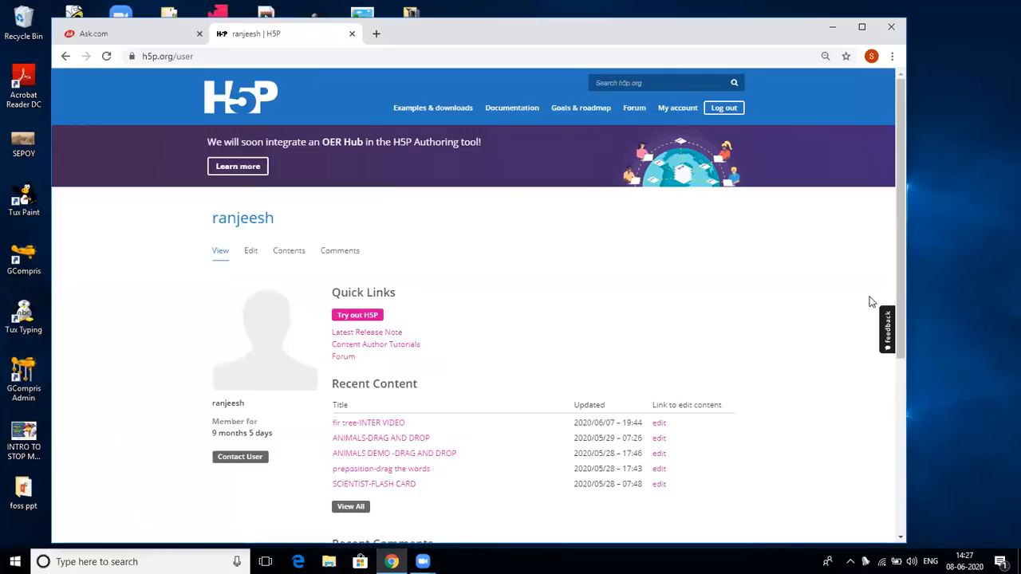
pyautogui.moveTo(898, 293); pyautogui.dragTo(885, 366)
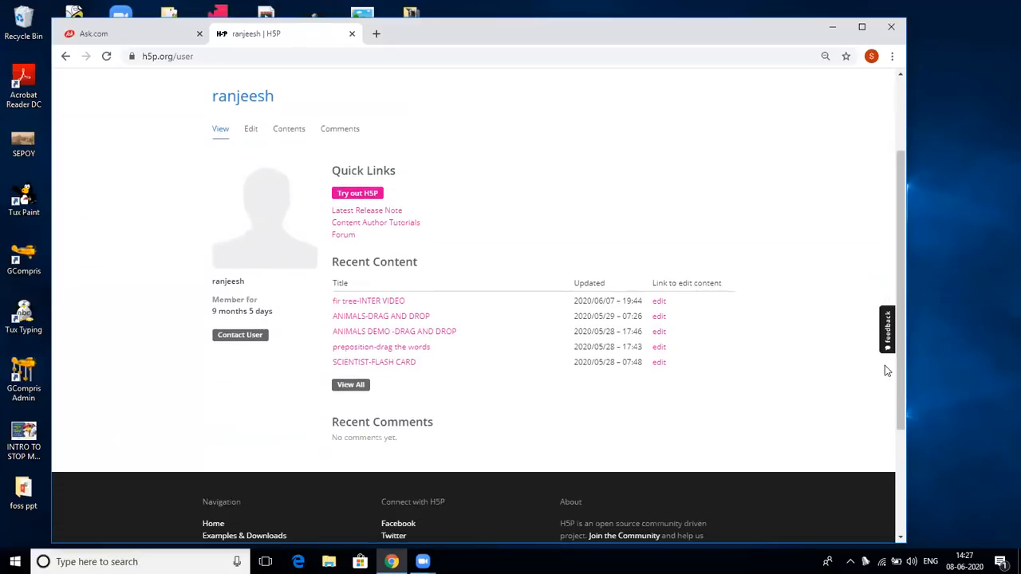
pyautogui.click(345, 388)
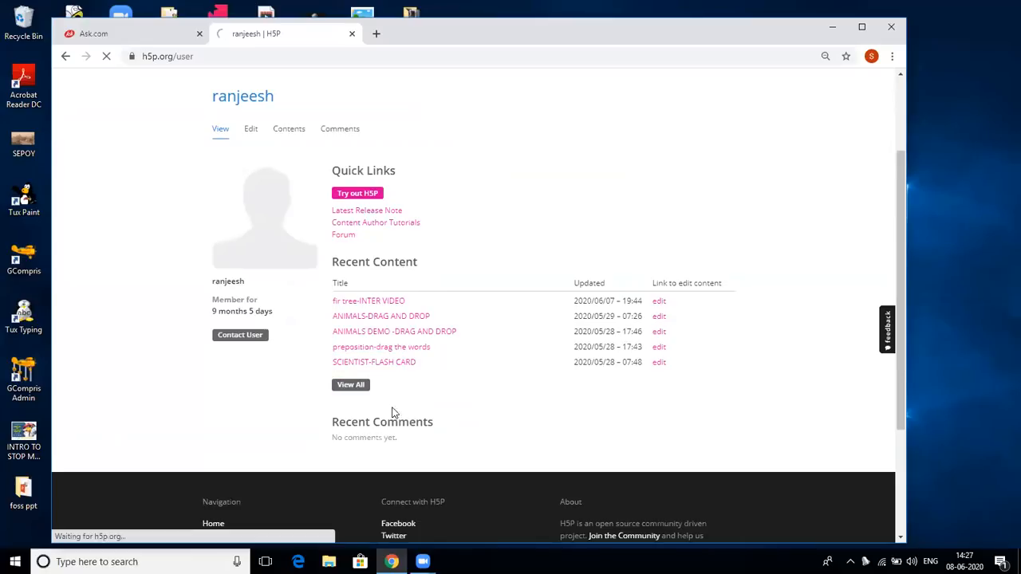
# Find the PH0TO-INTERACTIVE VIDEO item in the content list and open it
pyautogui.moveTo(902, 231); pyautogui.dragTo(916, 360)
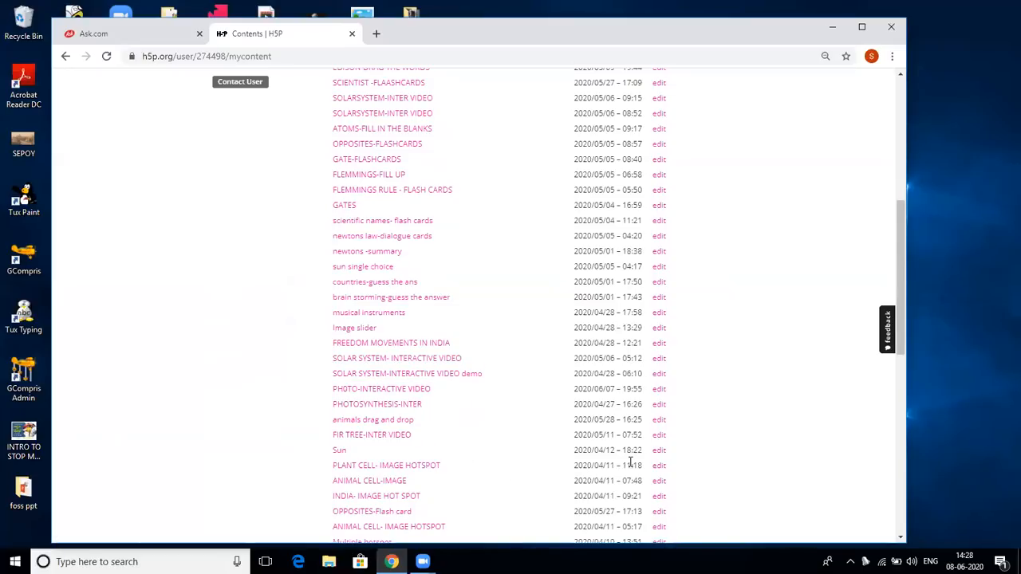
pyautogui.moveTo(906, 286); pyautogui.dragTo(902, 342)
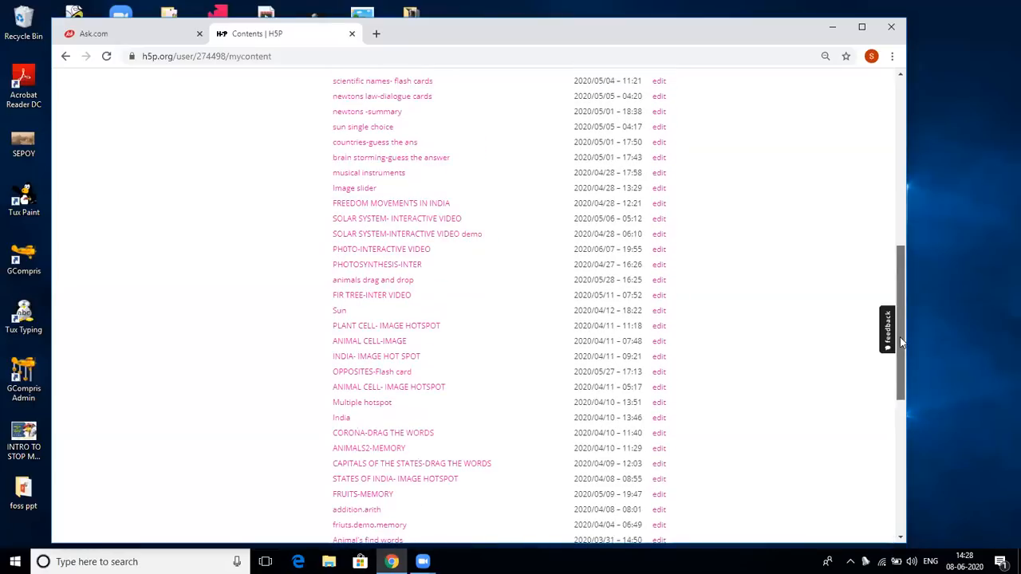
pyautogui.click(378, 255)
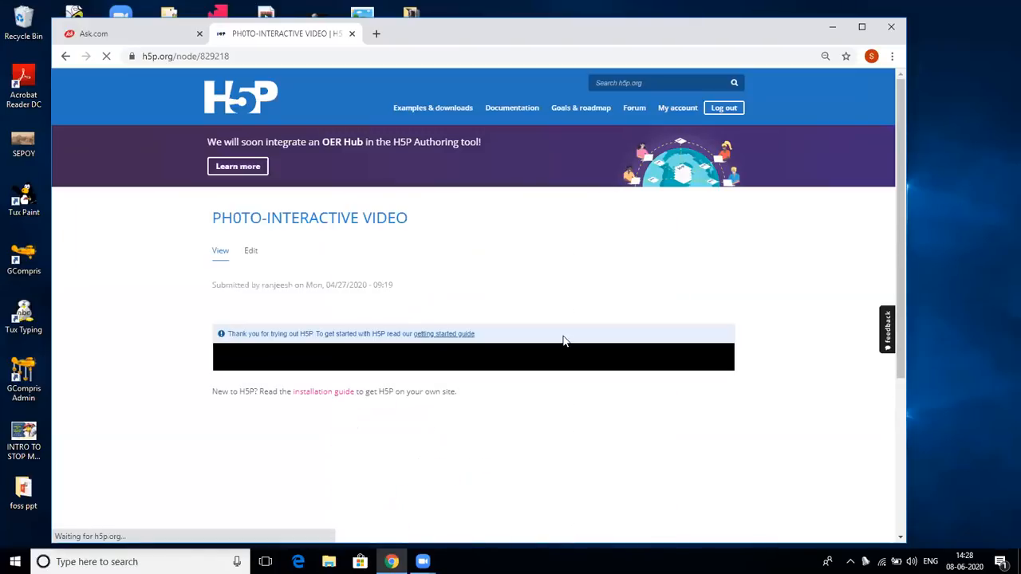
# Play the photosynthesis video, skip ahead to about 1:20 and dismiss the advertisement over it
pyautogui.moveTo(903, 255); pyautogui.dragTo(897, 355)
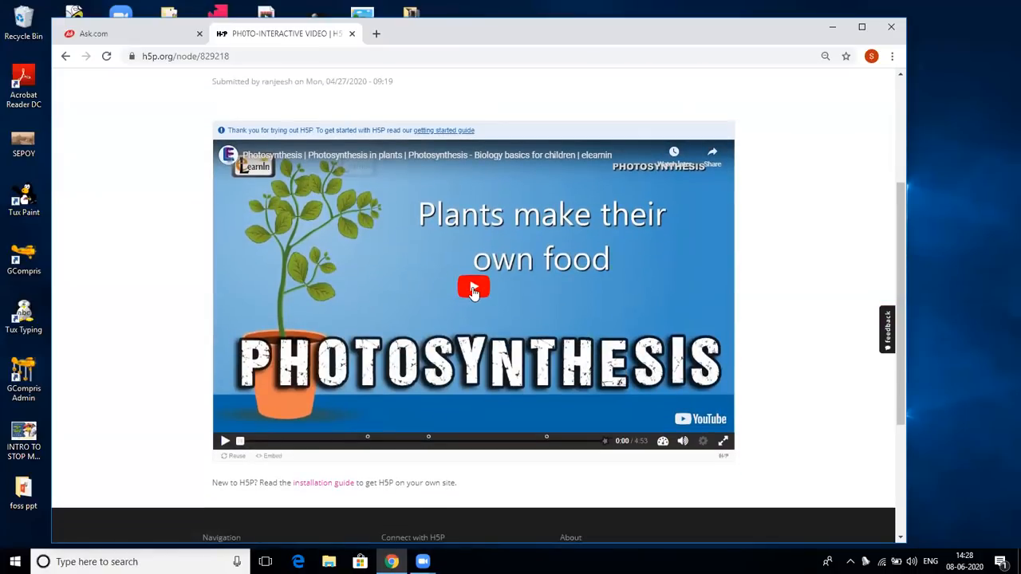
pyautogui.click(473, 289)
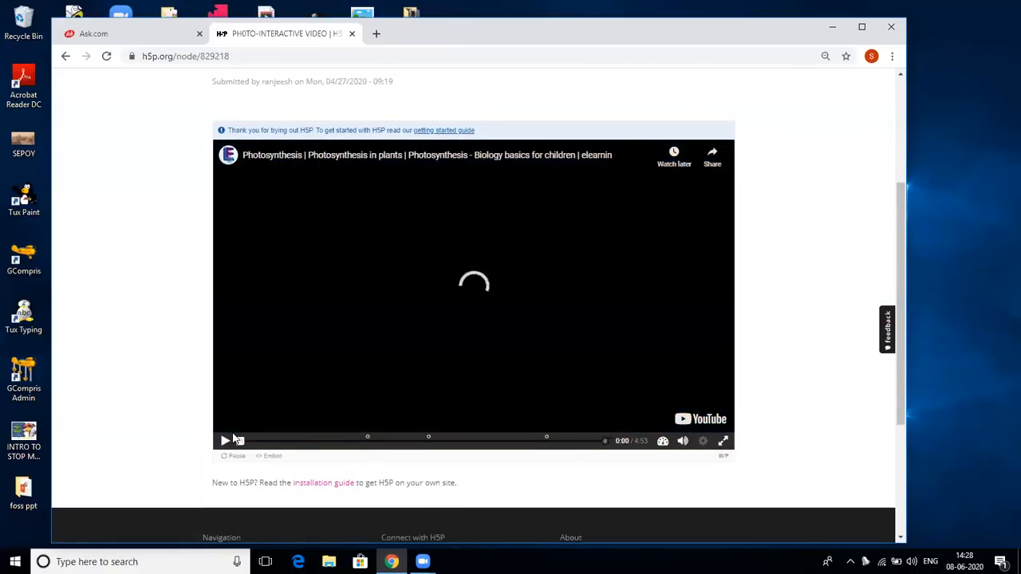
pyautogui.click(336, 444)
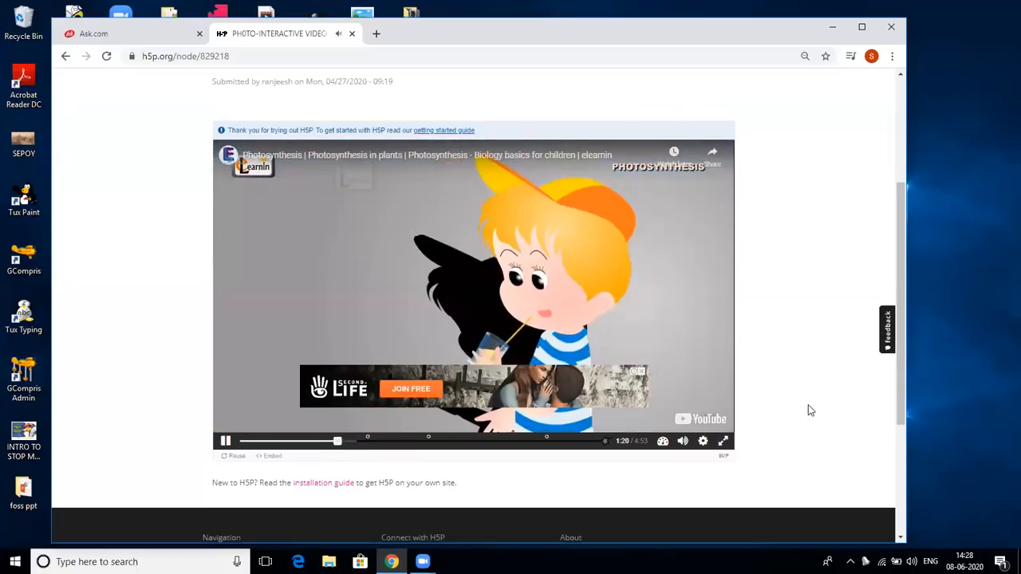
pyautogui.click(638, 372)
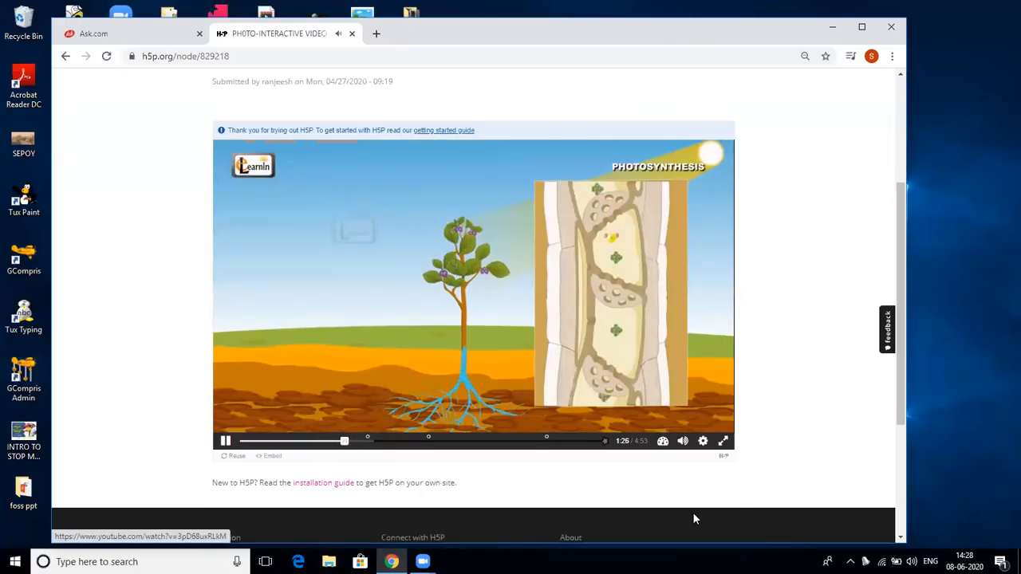
# Close the Ask.com page and maximize the browser window
pyautogui.click(199, 34)
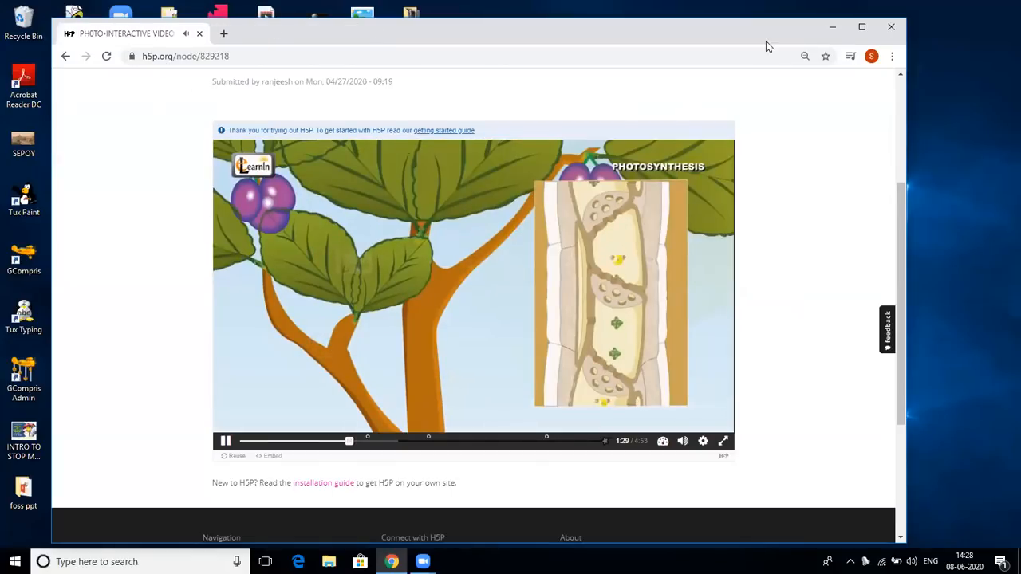
pyautogui.click(862, 29)
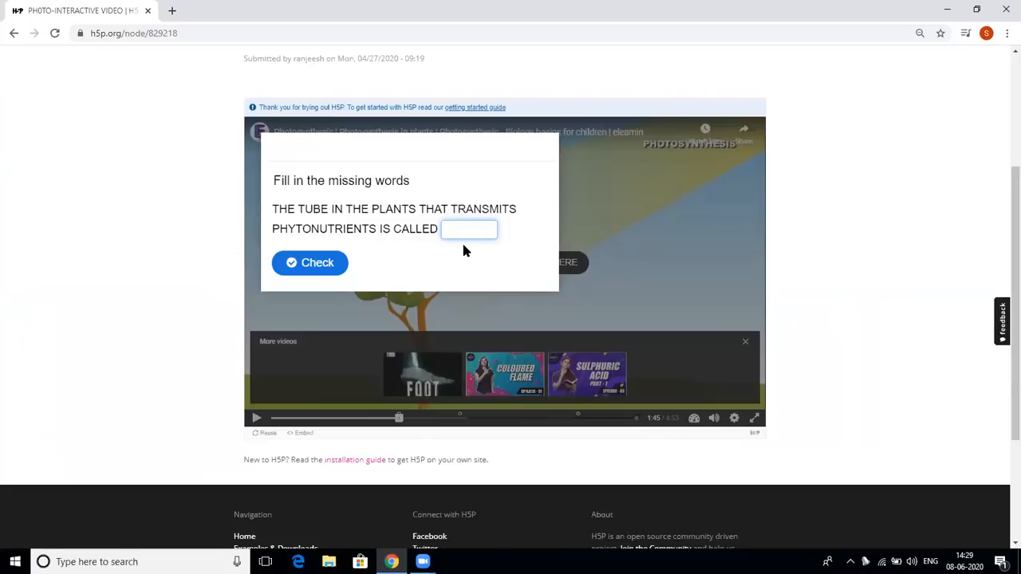
# Answer the missing-word question on the phytonutrient tube with XYLEM, check the answer and continue the video
pyautogui.write('M')
pyautogui.click(317, 271)
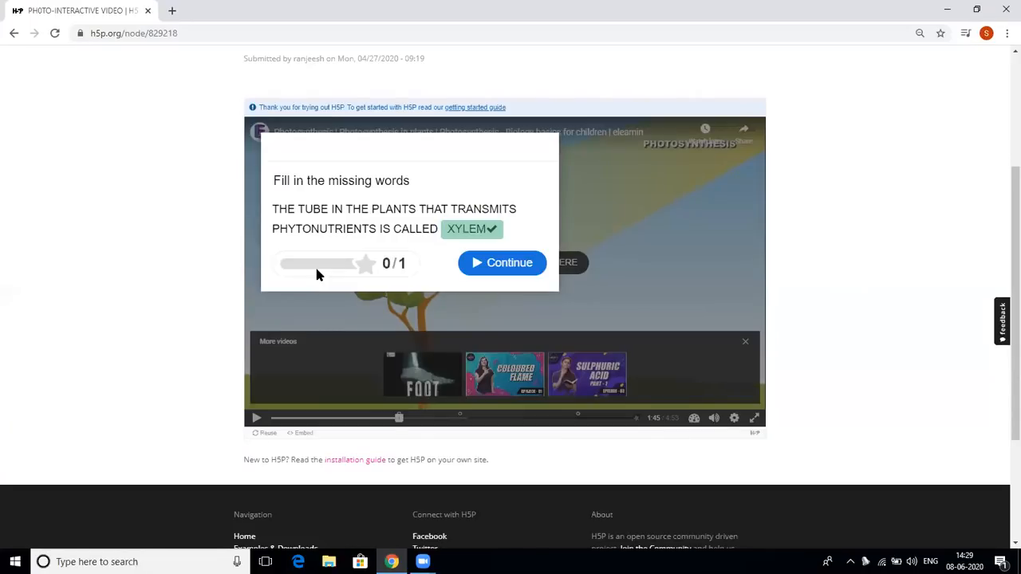
pyautogui.click(499, 265)
pyautogui.click(256, 417)
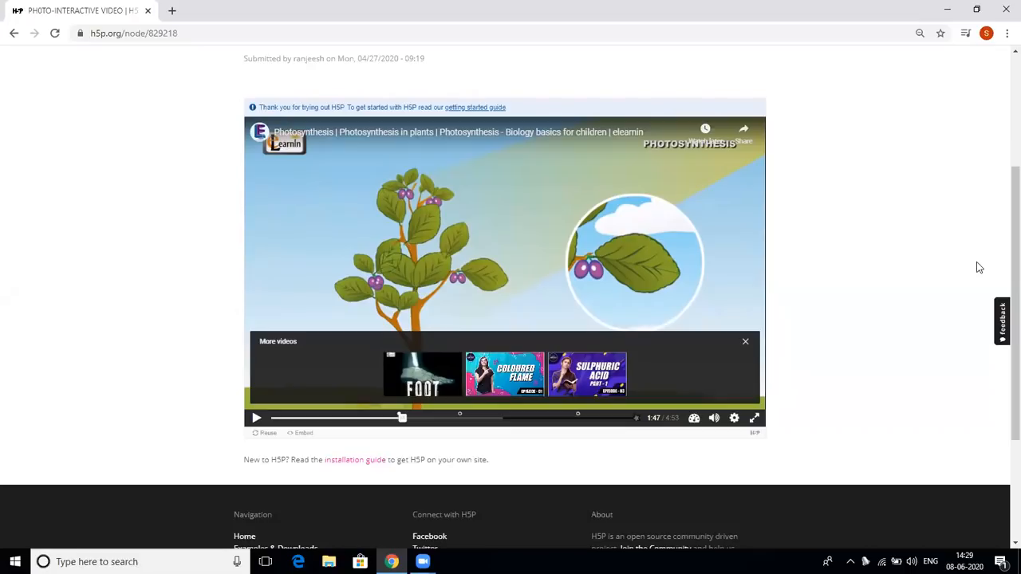
# Return to the account page and start creating new interactive content with Try out H5P
pyautogui.scroll(2, 1003, 144)
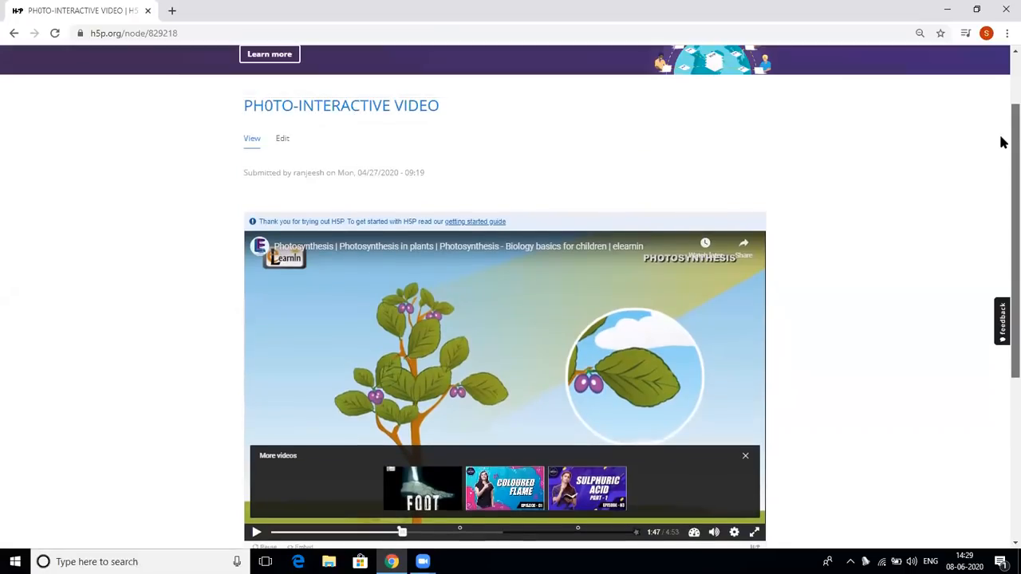
pyautogui.scroll(1, 1004, 143)
pyautogui.click(707, 85)
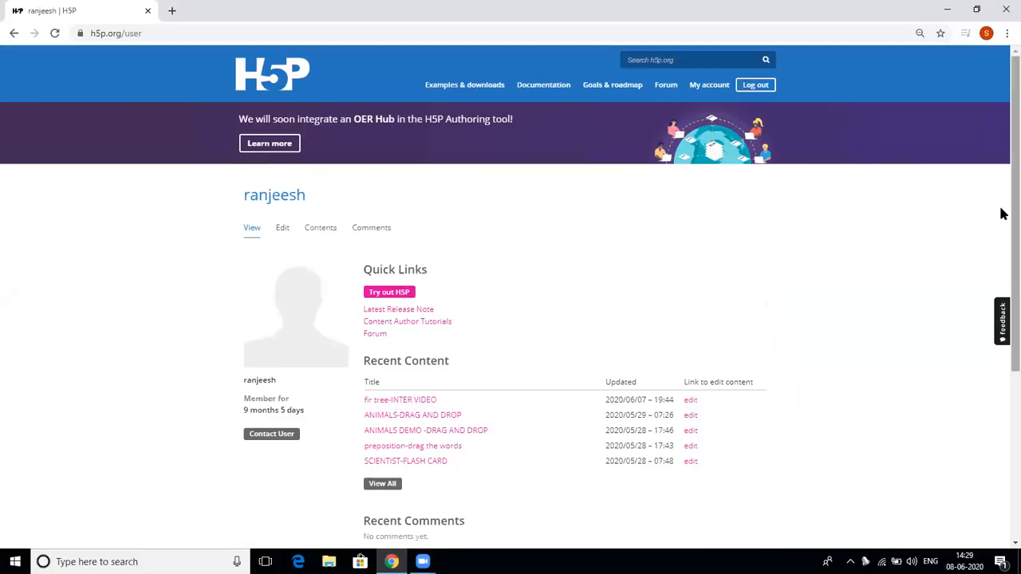
pyautogui.scroll(-1, 1003, 240)
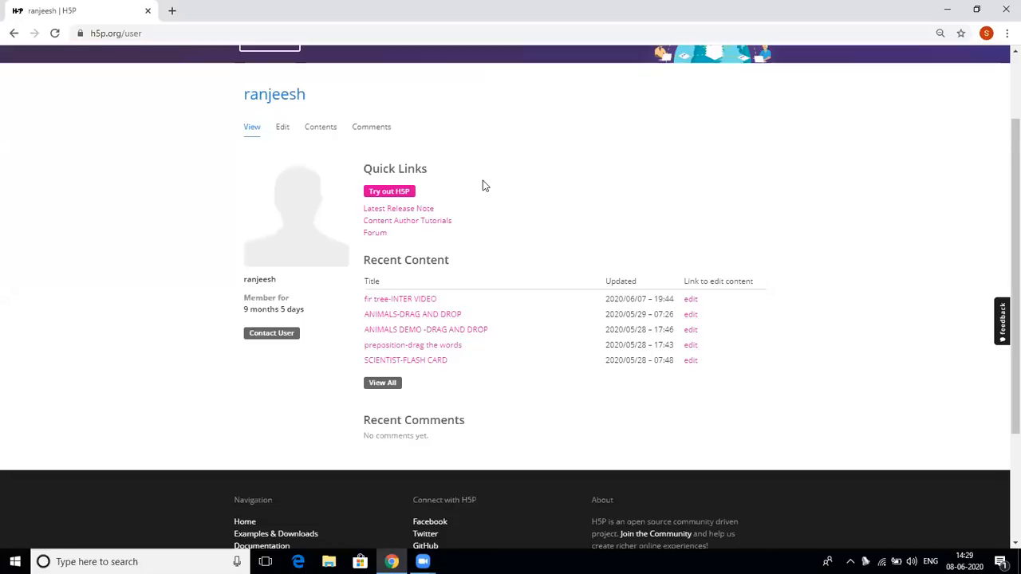
pyautogui.click(378, 196)
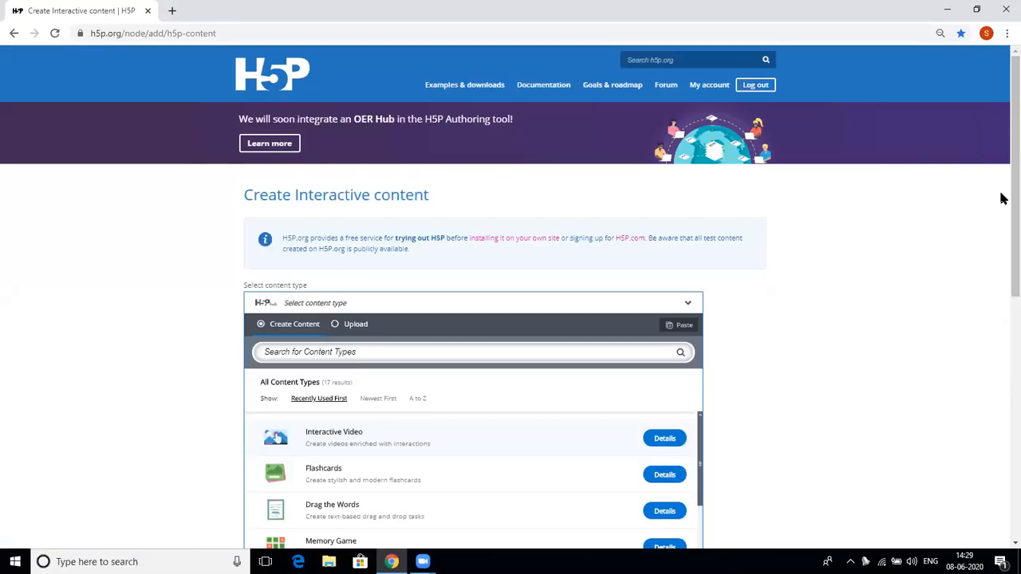
# Search the content types for INTERAC and choose Interactive Video
pyautogui.scroll(-1, 1002, 203)
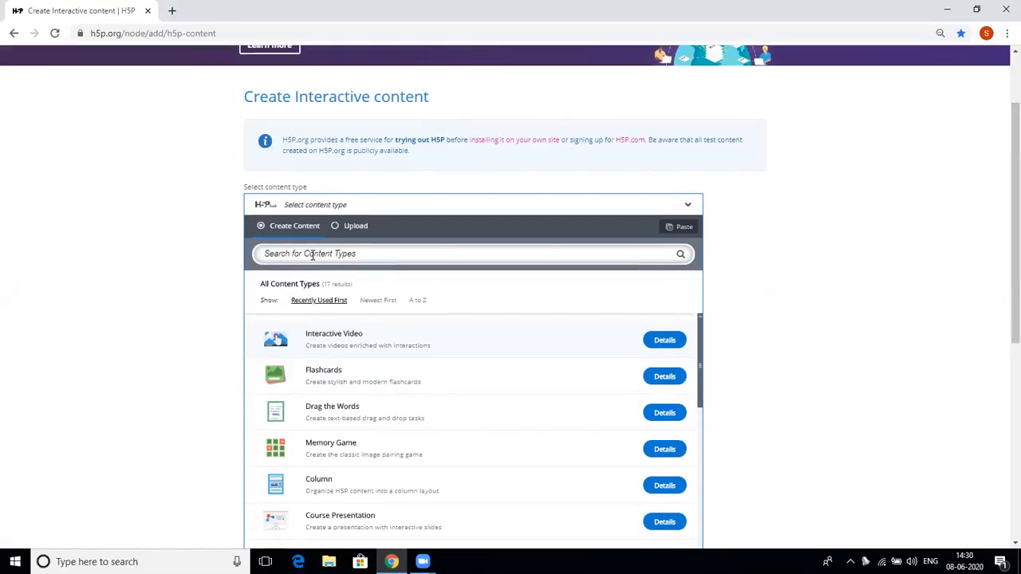
pyautogui.click(312, 256)
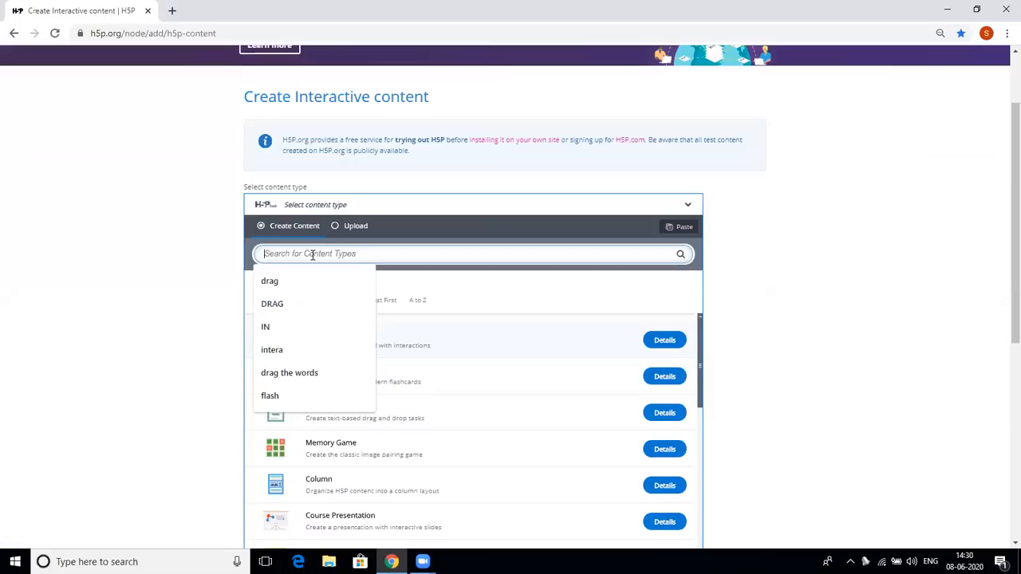
pyautogui.write('INTERA')
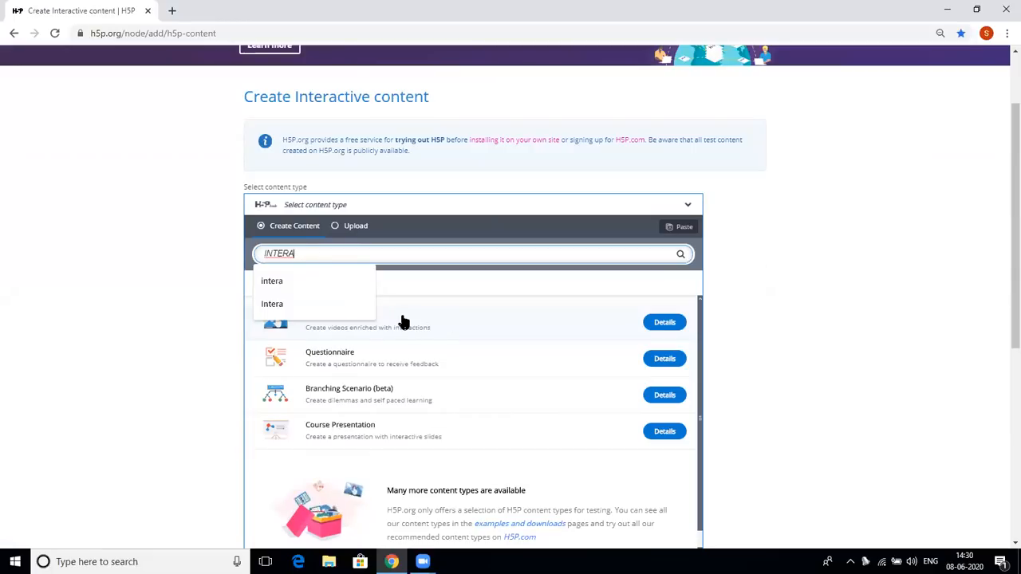
pyautogui.write('C')
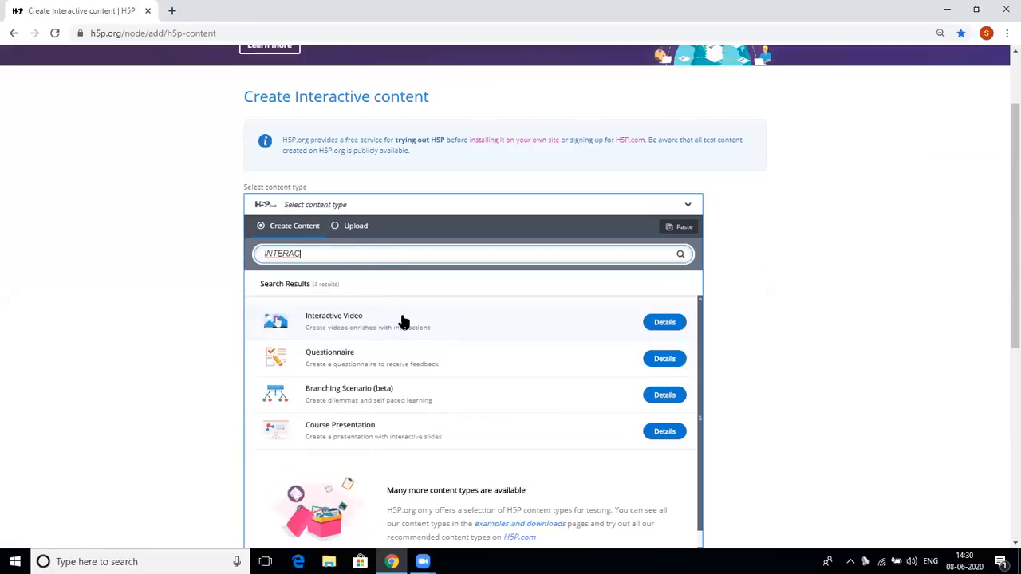
pyautogui.click(403, 322)
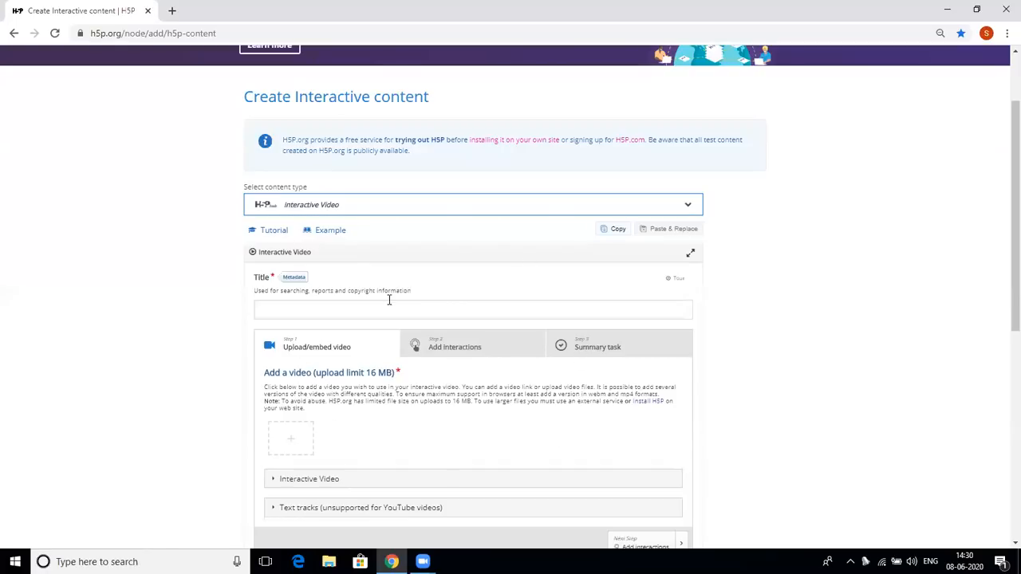
# Title the new interactive video FIR TREE
pyautogui.click(281, 311)
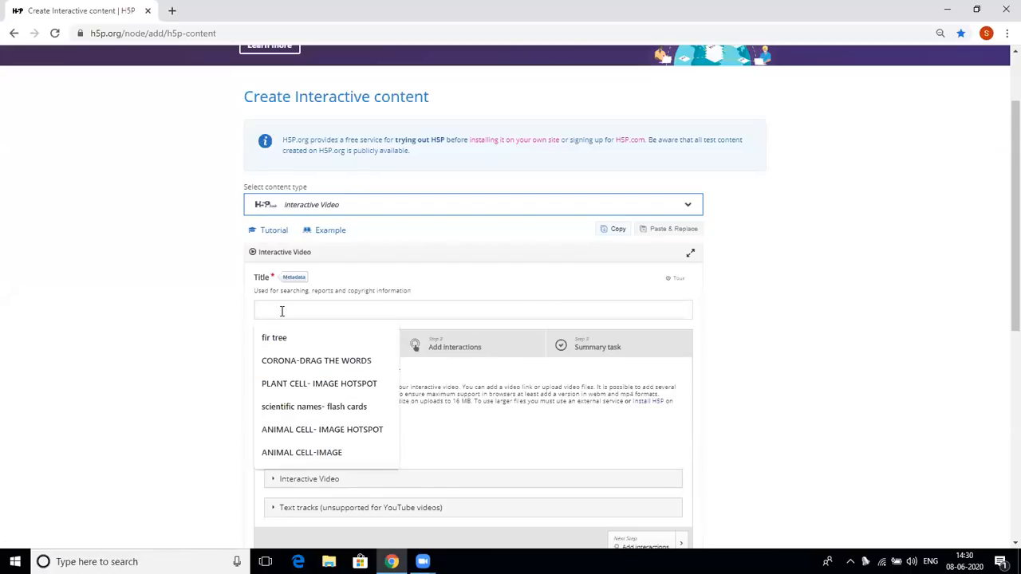
pyautogui.write('F')
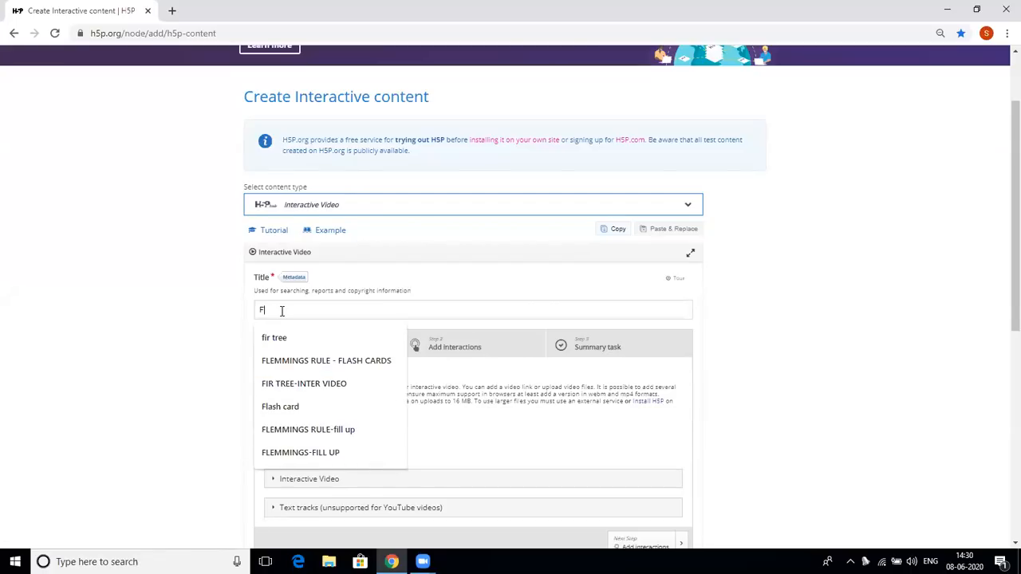
pyautogui.write('IR TRR')
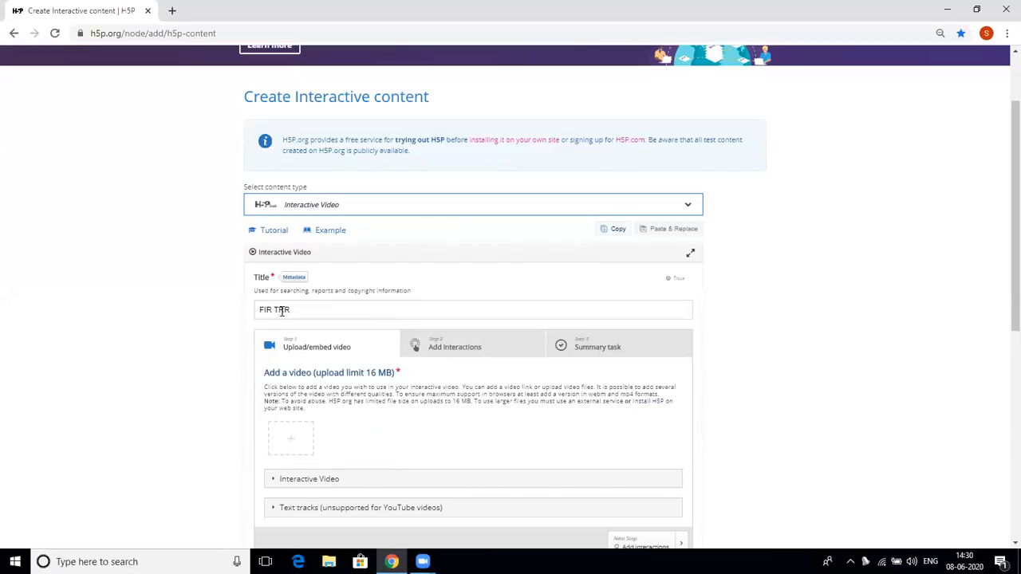
pyautogui.press('BackSpace')
pyautogui.write('R')
pyautogui.press('BackSpace')
pyautogui.write('EE')
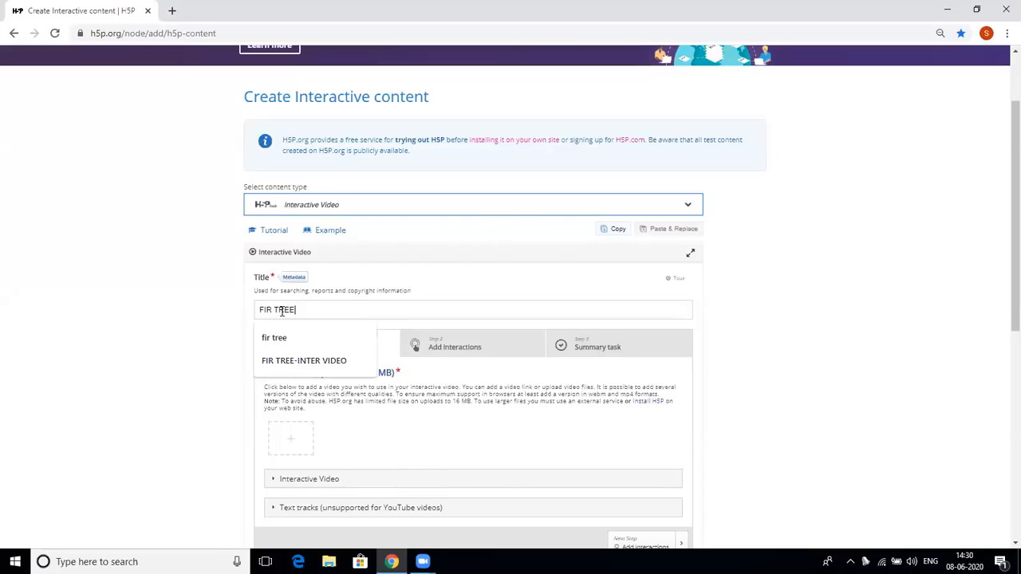
# Complete the title as FIR TREE-INTERACTIVE VIDEO and open the dialog for adding a video
pyautogui.write('-')
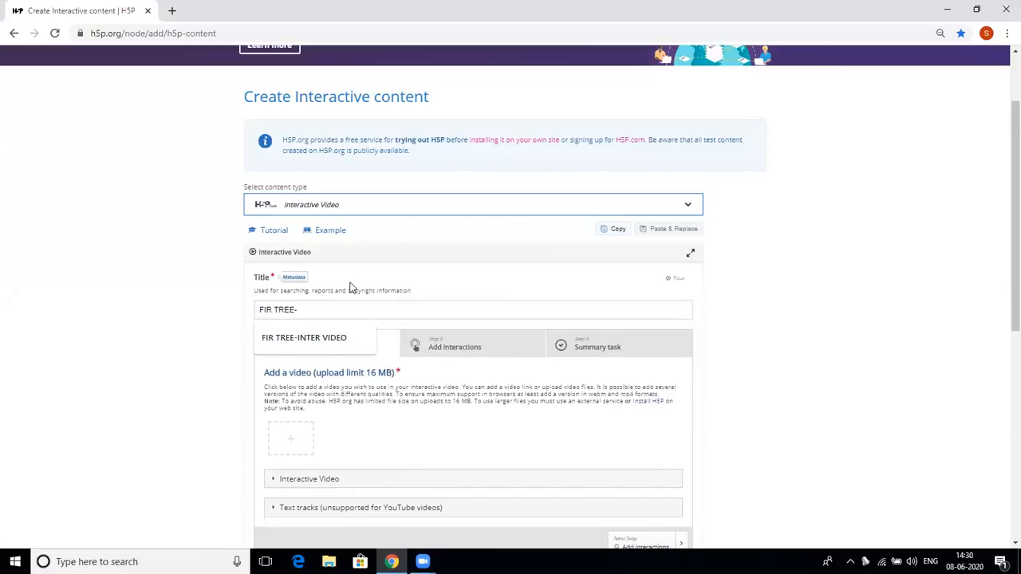
pyautogui.write('INTR')
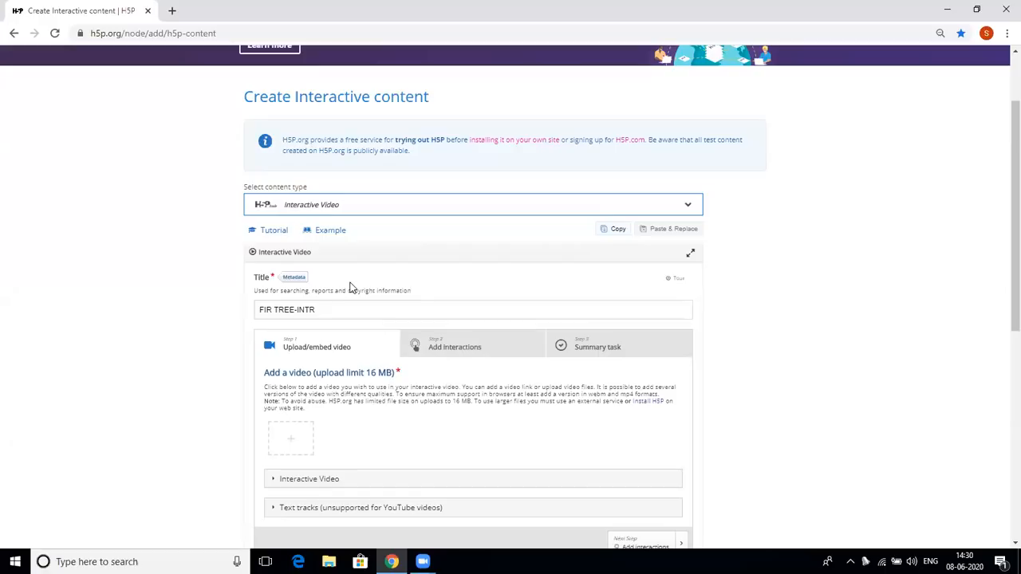
pyautogui.press('BackSpace')
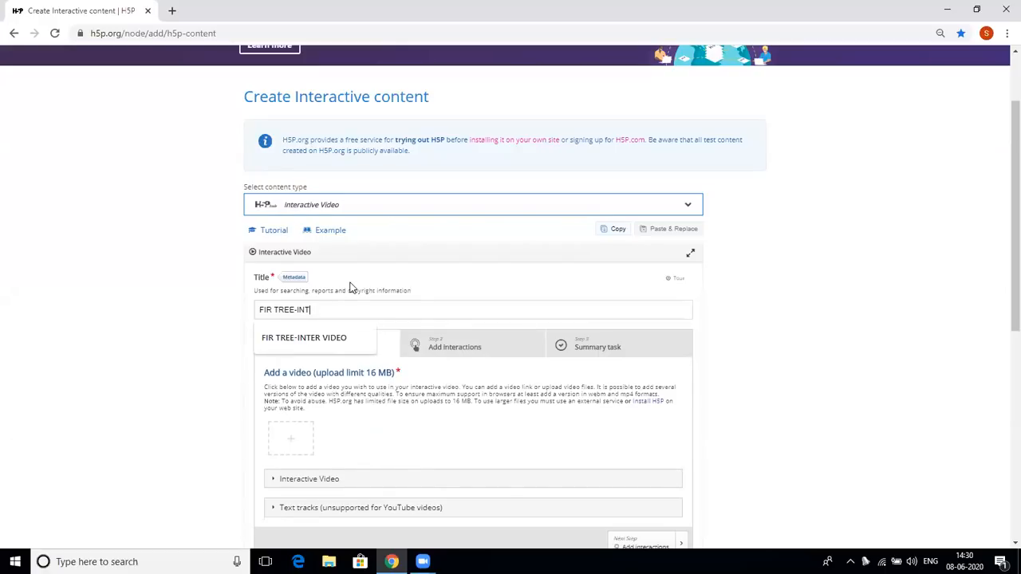
pyautogui.write('ERACT')
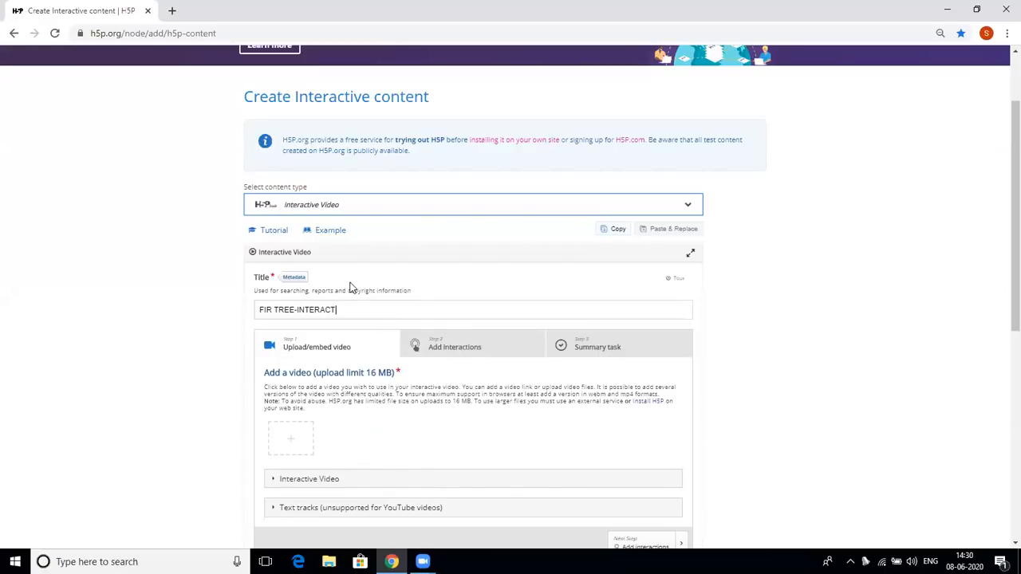
pyautogui.write('IVE VIDEO')
pyautogui.moveTo(1003, 312); pyautogui.dragTo(1004, 353)
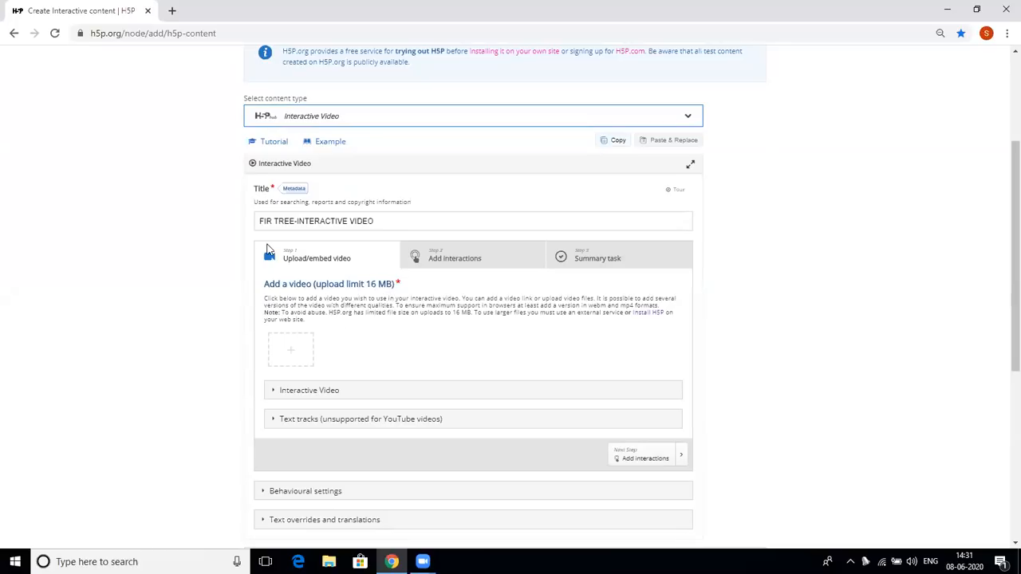
pyautogui.click(291, 354)
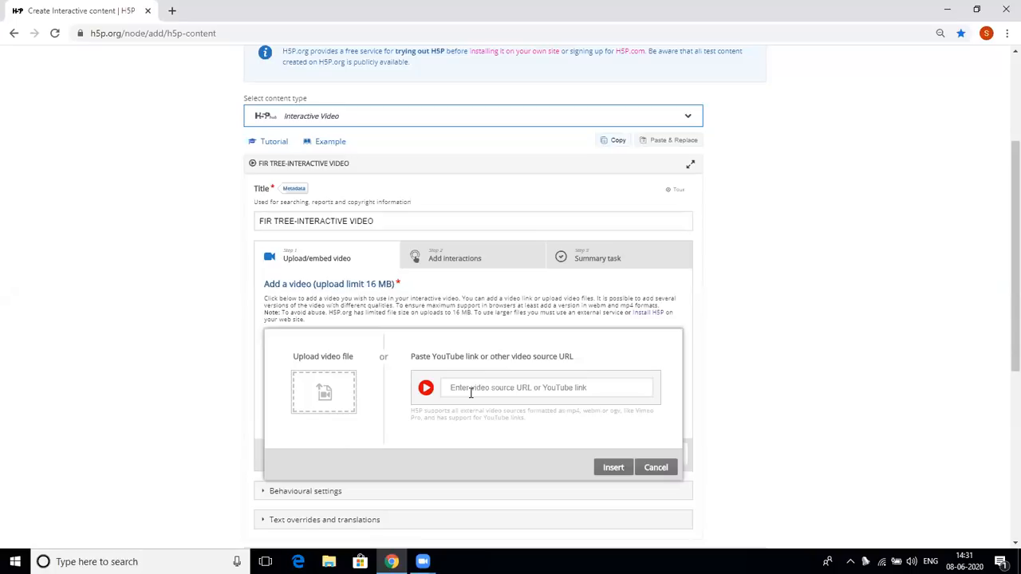
# Open a new browser tab and start a Google search
pyautogui.click(172, 13)
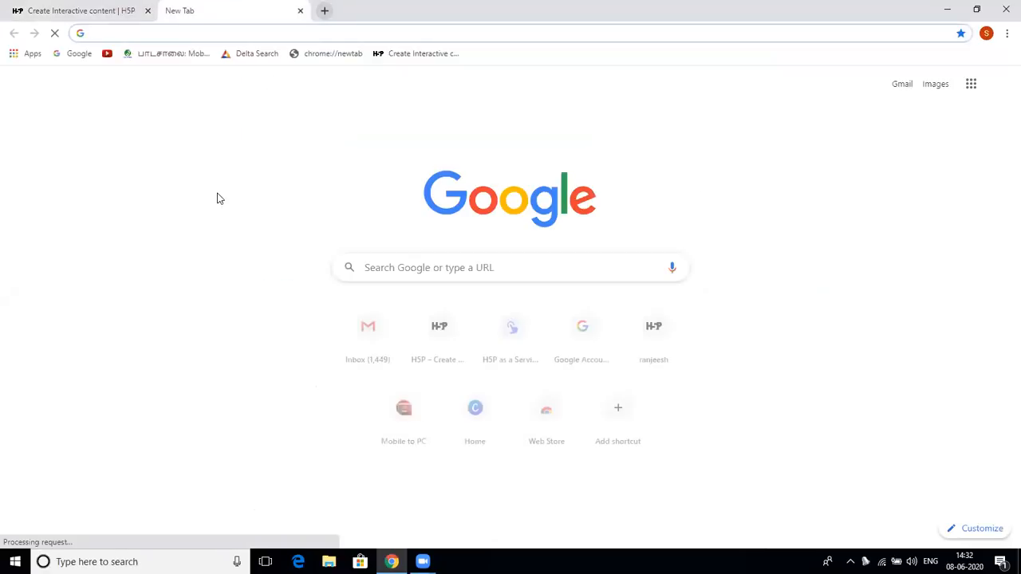
pyautogui.click(390, 265)
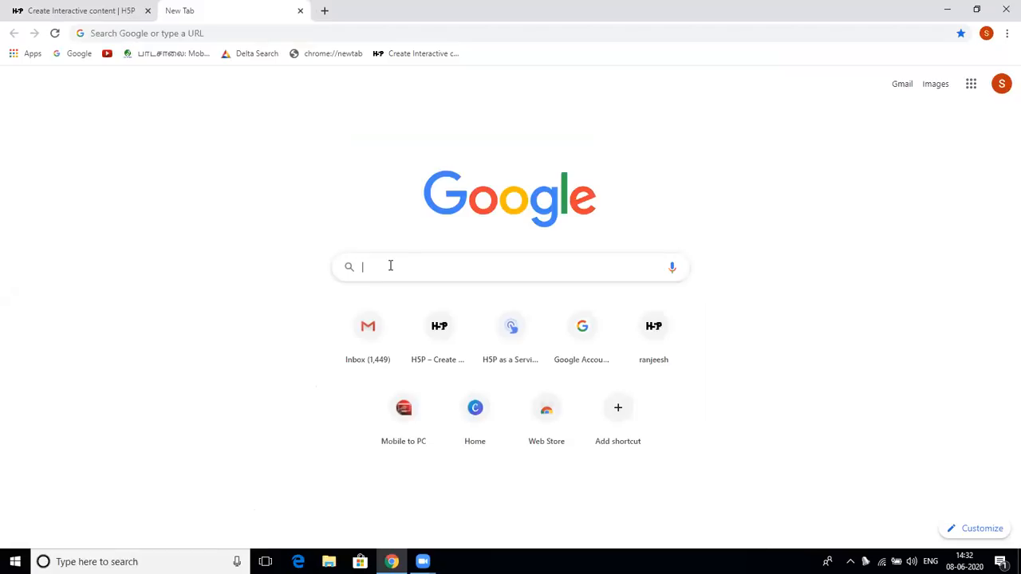
pyautogui.write('FI')
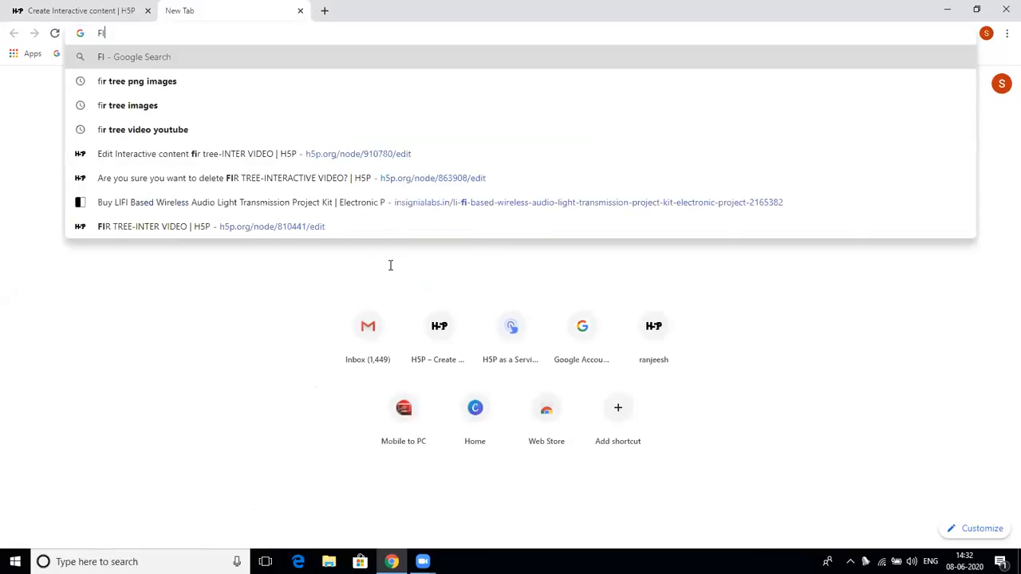
pyautogui.write('R TREE')
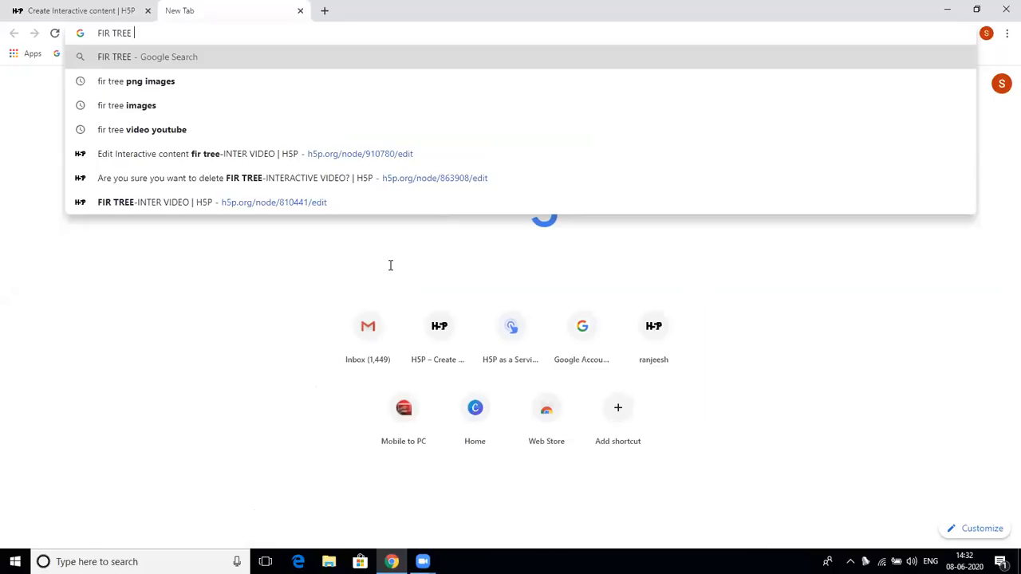
pyautogui.press('BackSpace')
pyautogui.press('BackSpace')
pyautogui.press('BackSpace')
pyautogui.press('BackSpace')
pyautogui.press('BackSpace')
pyautogui.press('BackSpace')
pyautogui.press('BackSpace')
pyautogui.press('BackSpace')
pyautogui.press('BackSpace')
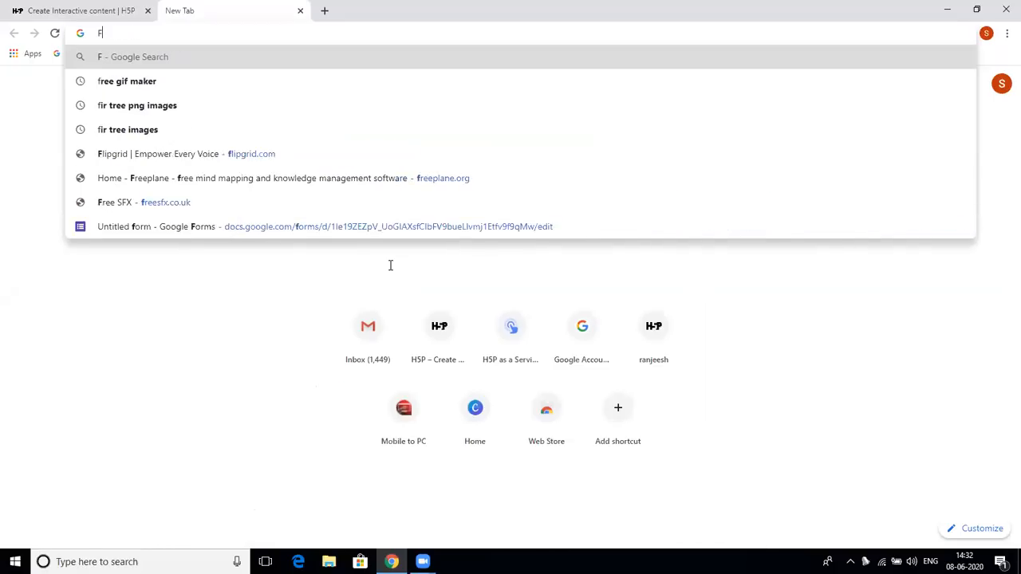
# Search Google for A LITTLE FIR and refine the search to a little fir tree youtube
pyautogui.write('A')
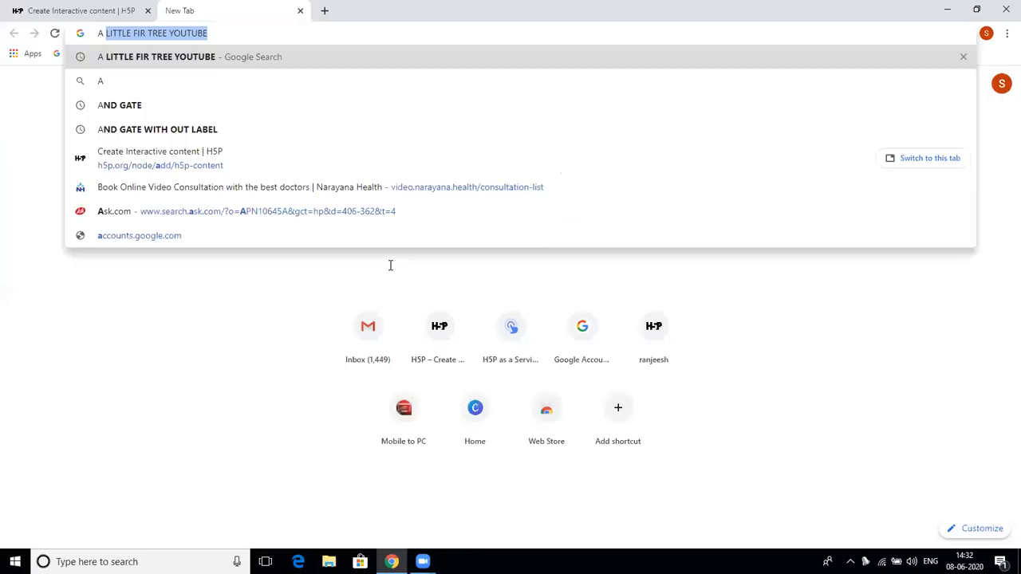
pyautogui.write(' LITTLE FIR')
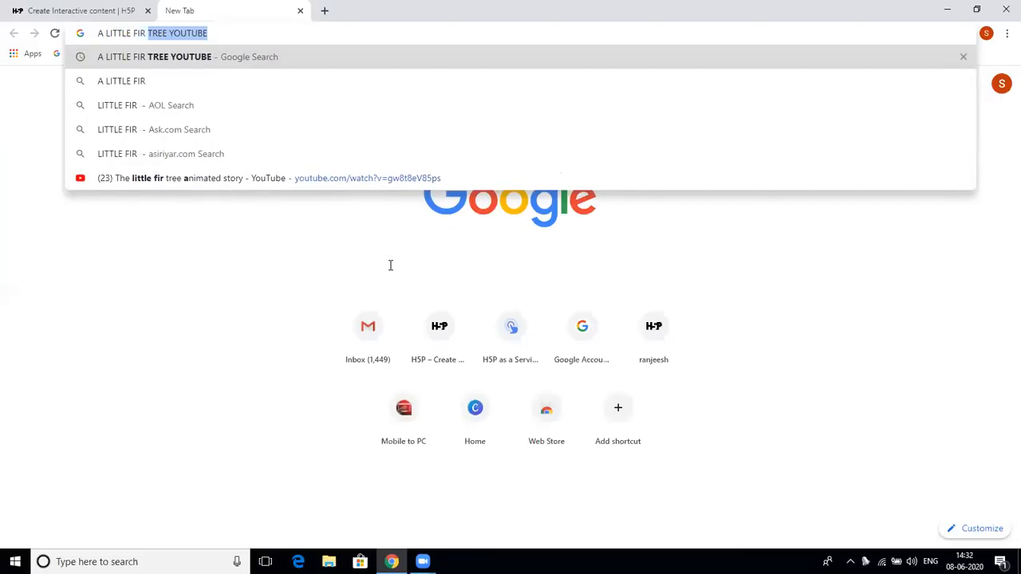
pyautogui.press('Down')
pyautogui.press('Return')
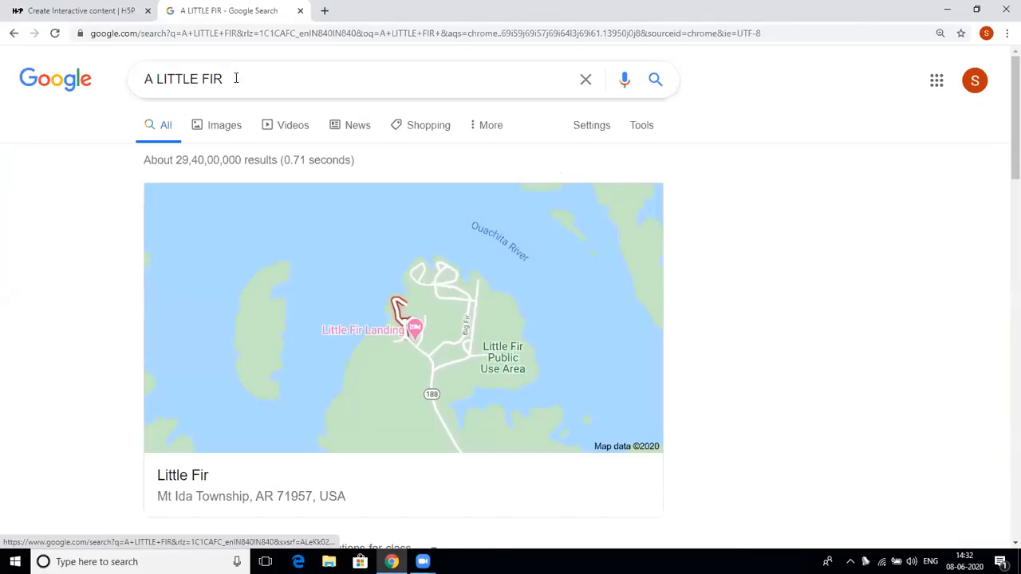
pyautogui.click(236, 80)
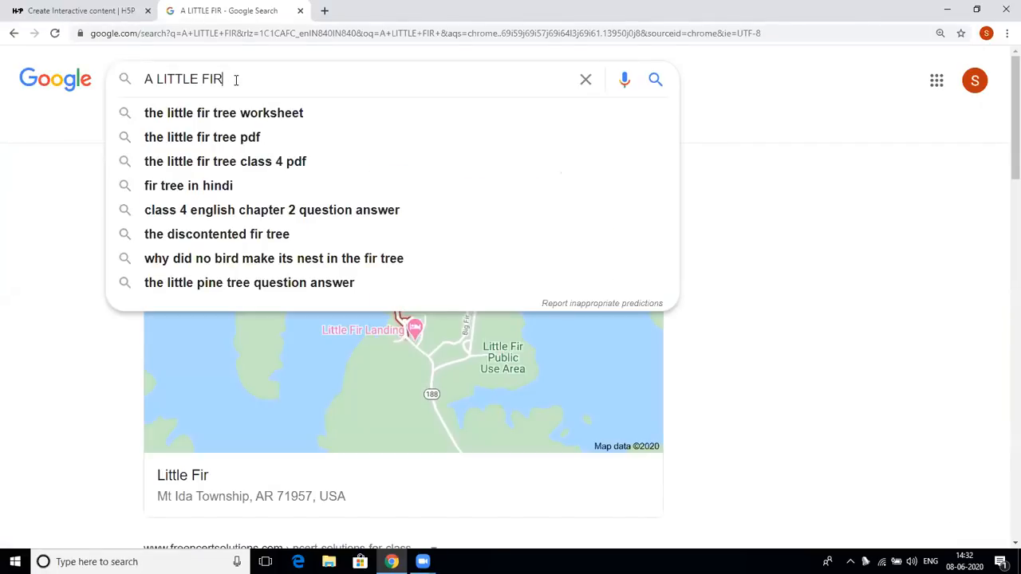
pyautogui.press('Down')
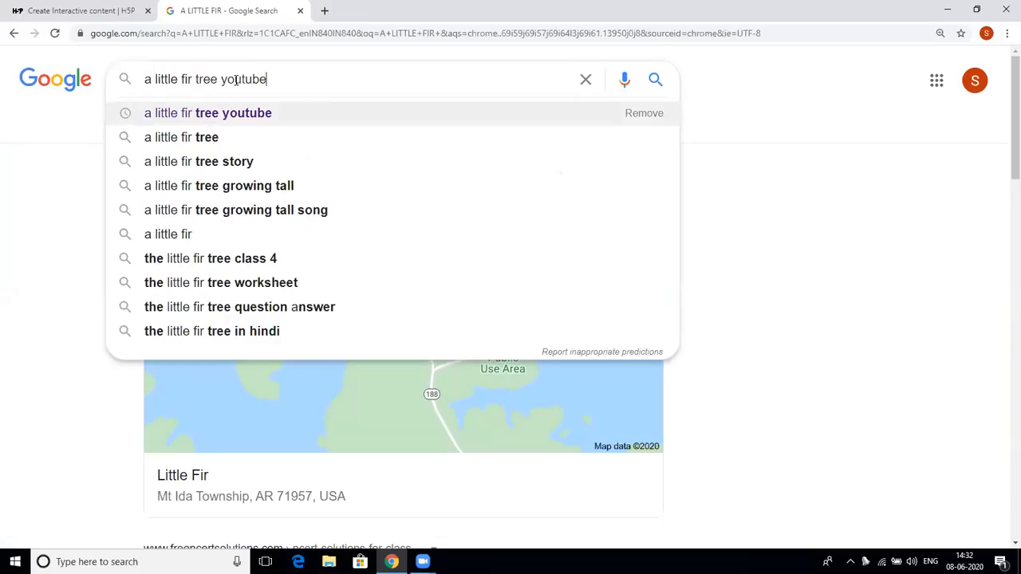
pyautogui.press('Return')
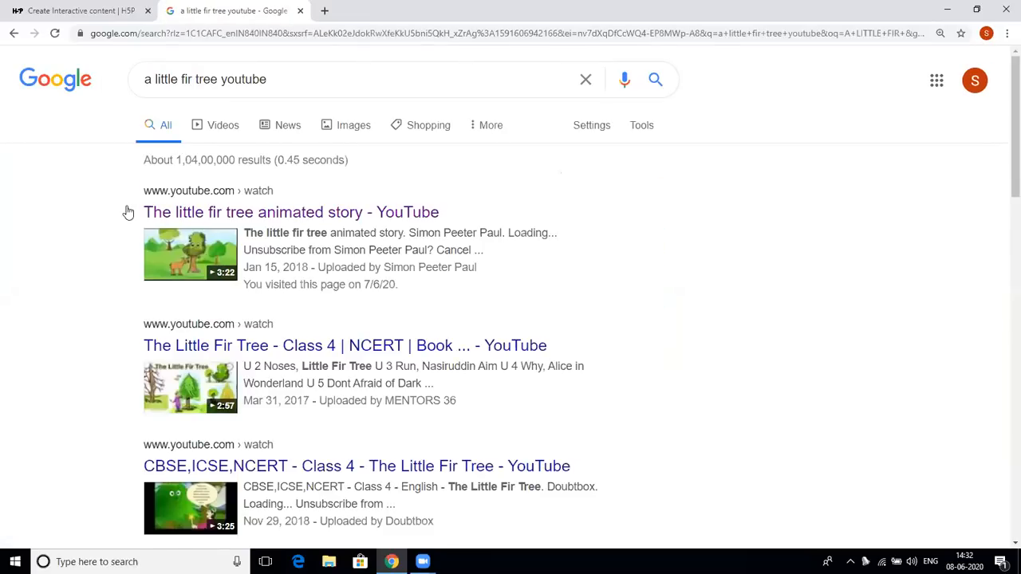
# Open the YouTube video The little fir tree animated story, pause it and copy its video URL
pyautogui.click(174, 254)
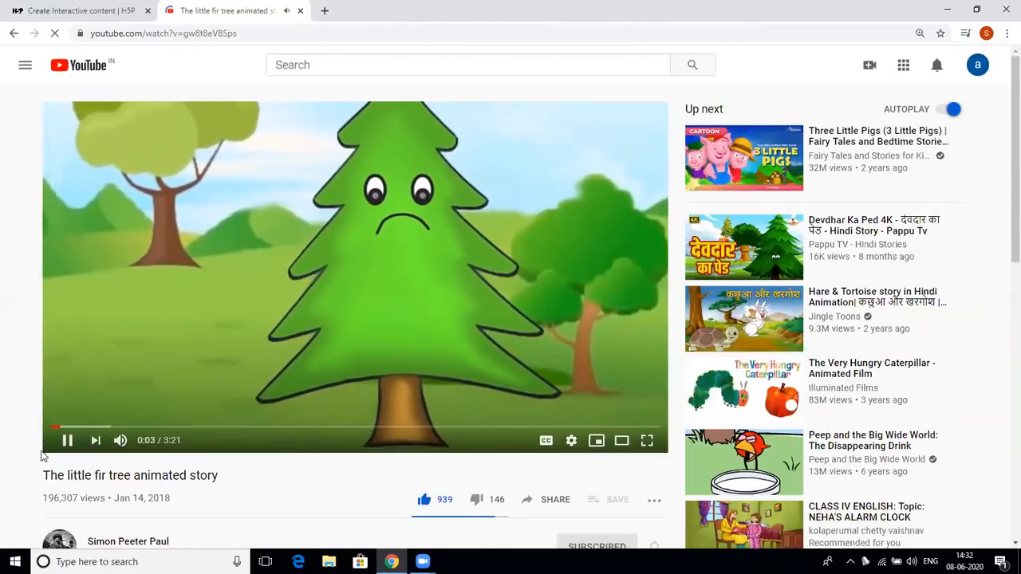
pyautogui.click(67, 441)
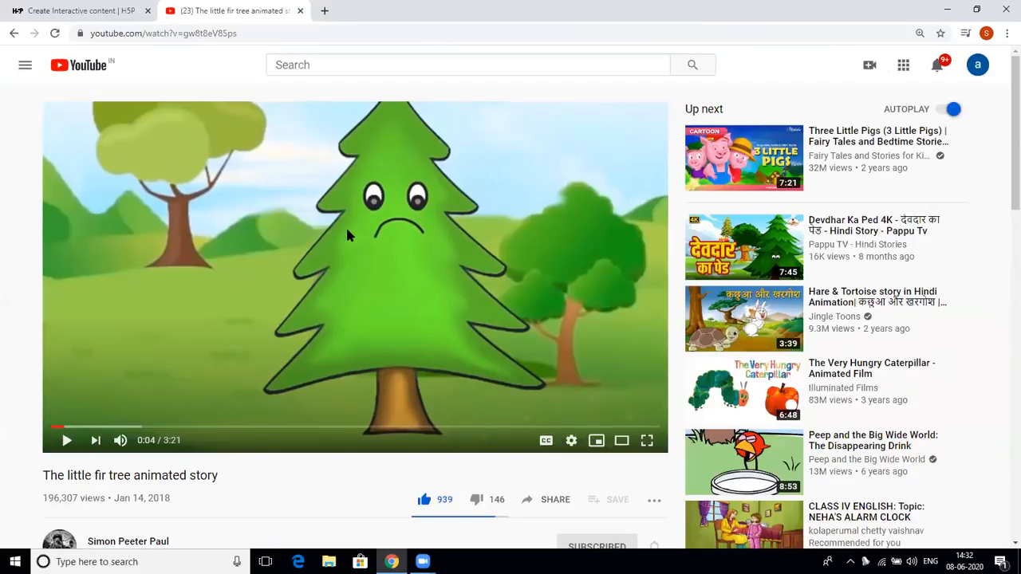
pyautogui.rightClick(348, 231)
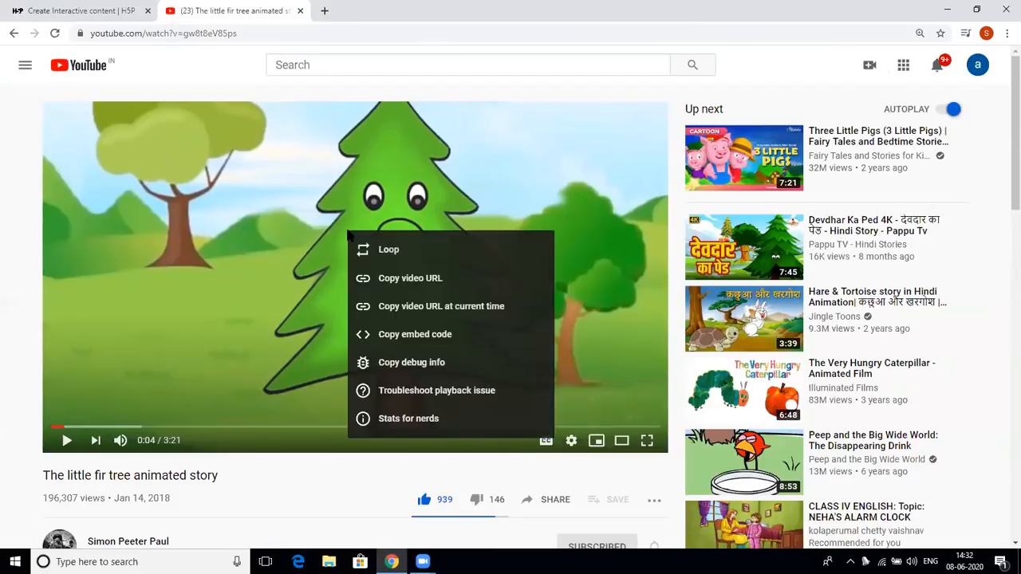
pyautogui.click(389, 280)
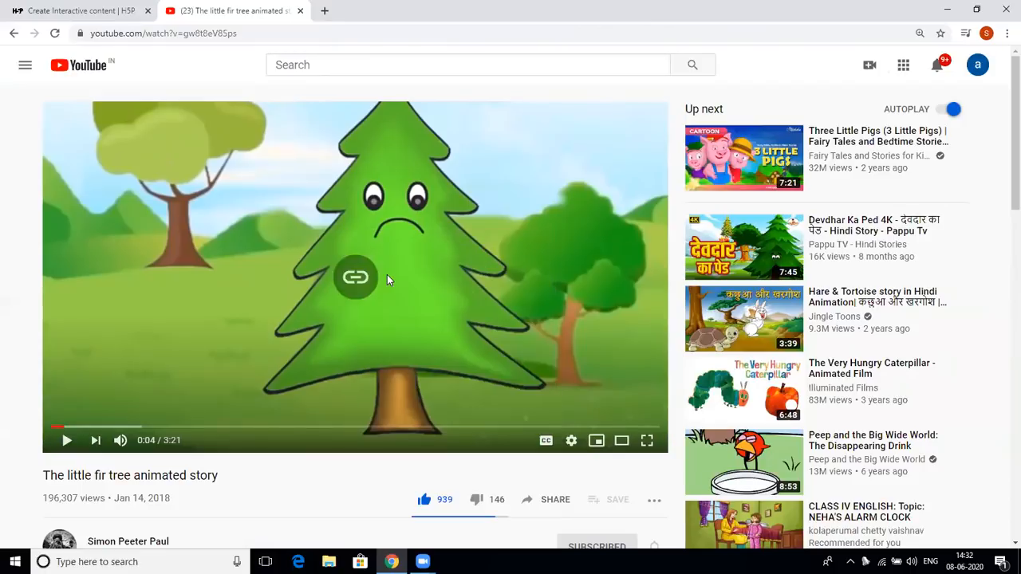
pyautogui.rightClick(398, 203)
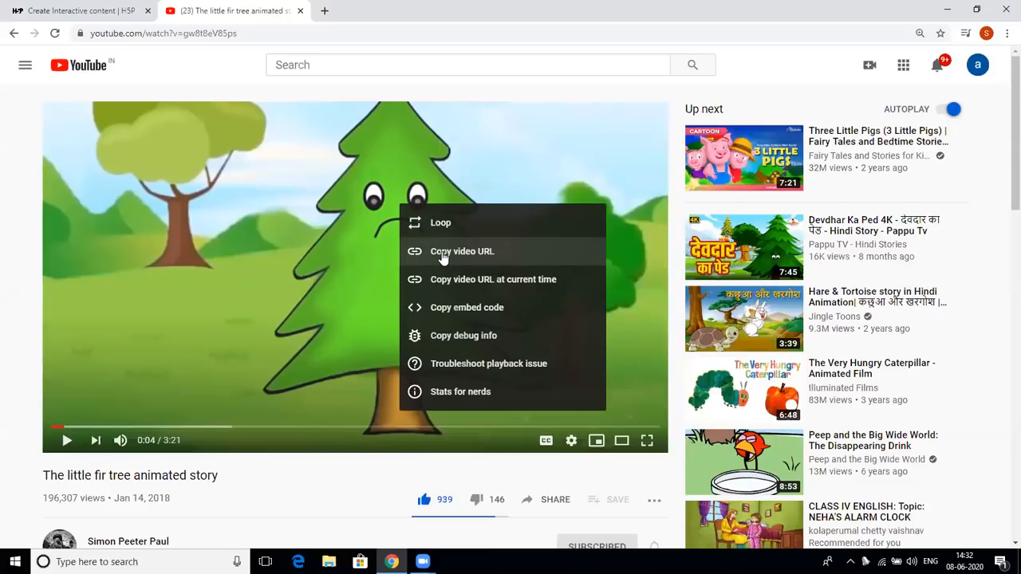
pyautogui.click(441, 252)
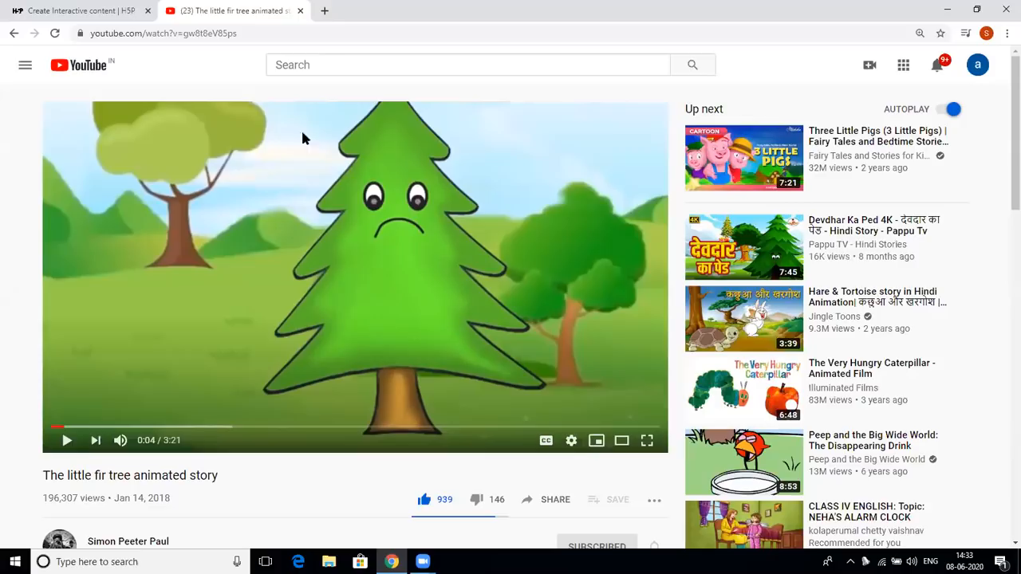
pyautogui.click(83, 14)
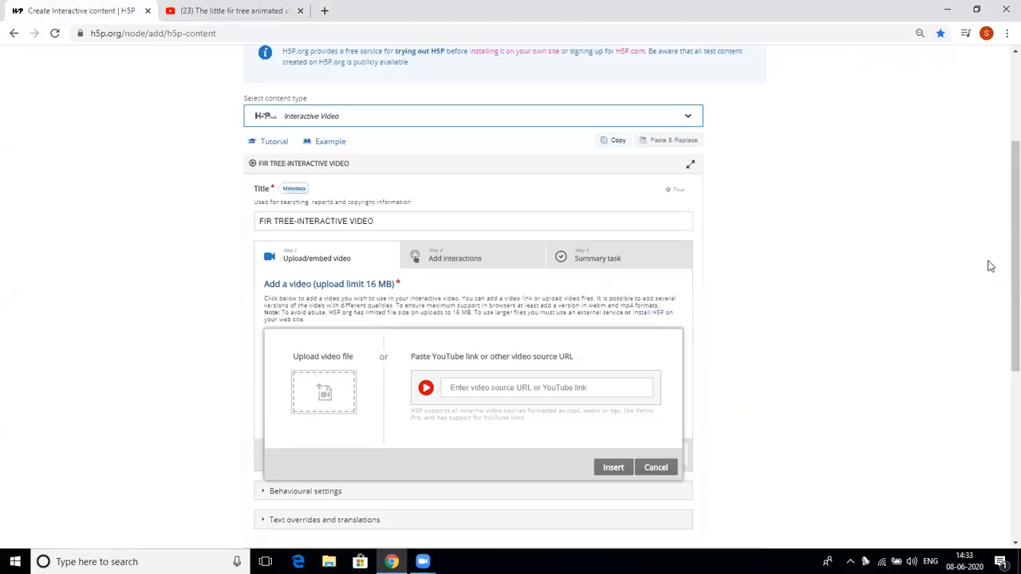
pyautogui.scroll(-2, 989, 325)
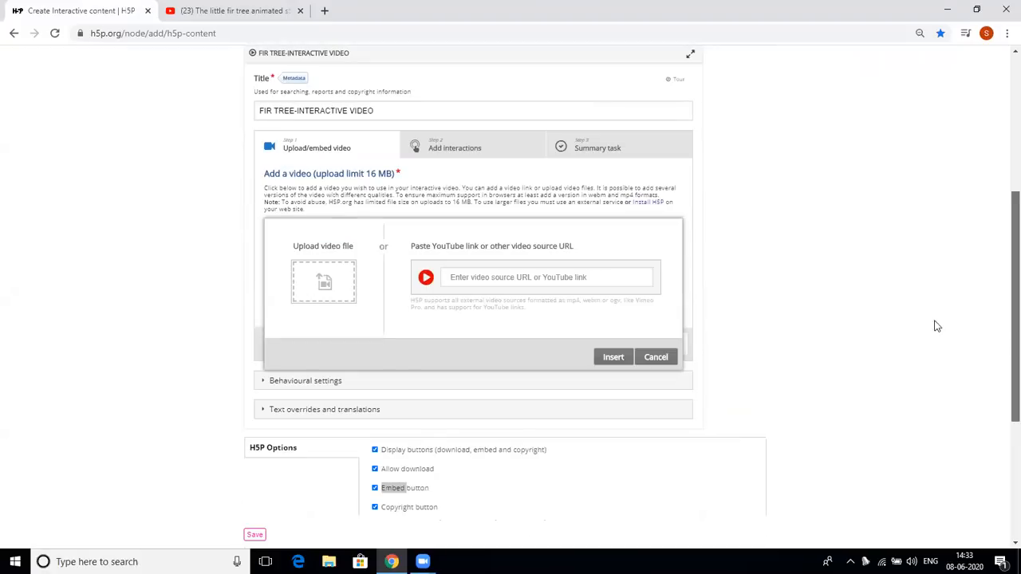
pyautogui.click(479, 276)
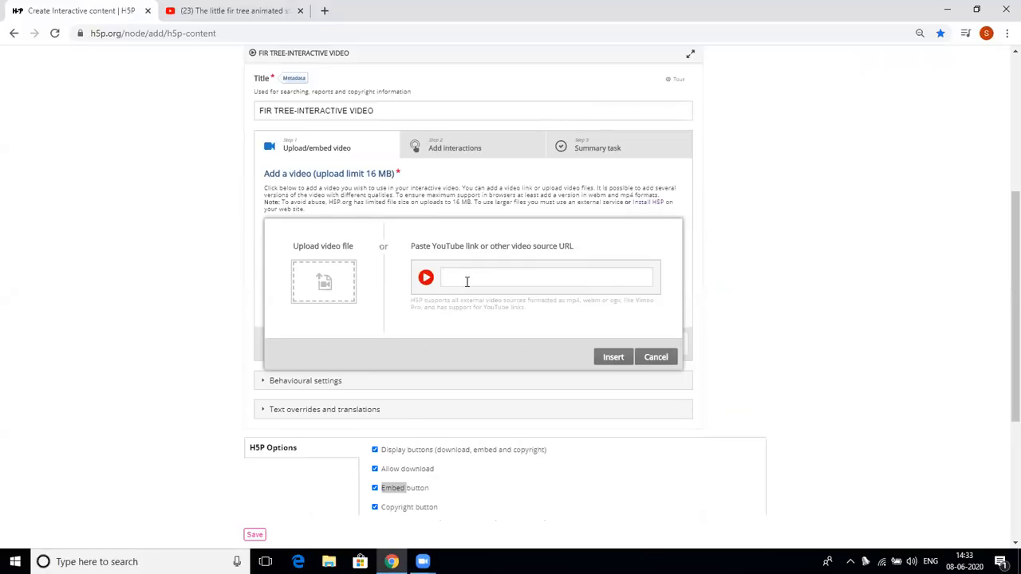
pyautogui.hotkey('ctrl', 'v')
pyautogui.rightClick(588, 278)
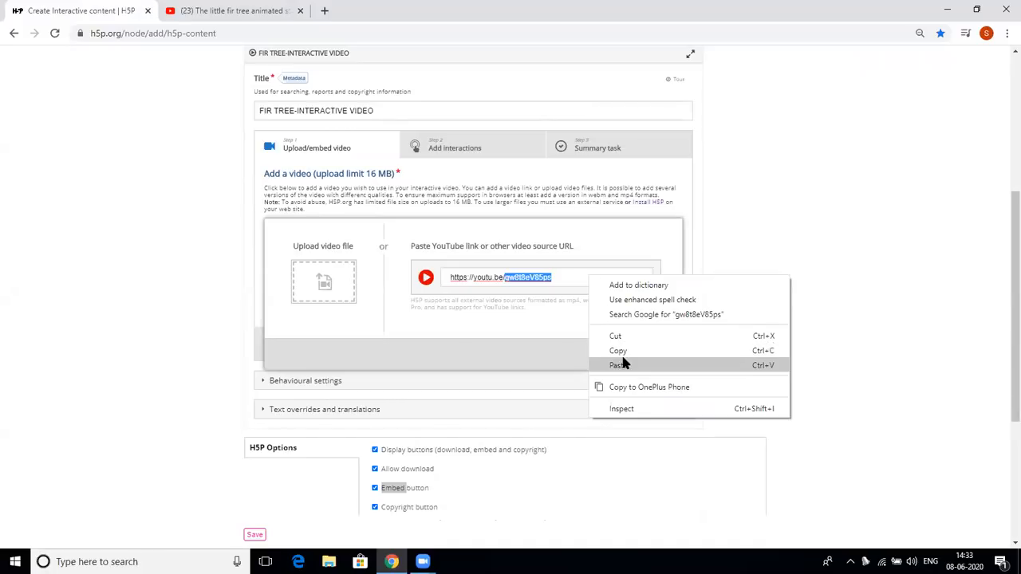
pyautogui.click(798, 221)
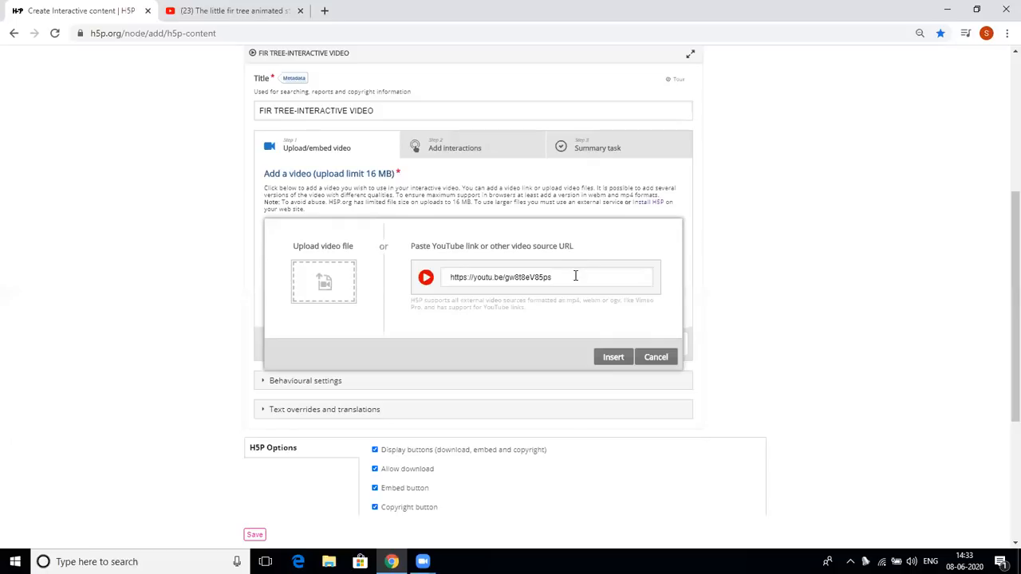
pyautogui.click(608, 359)
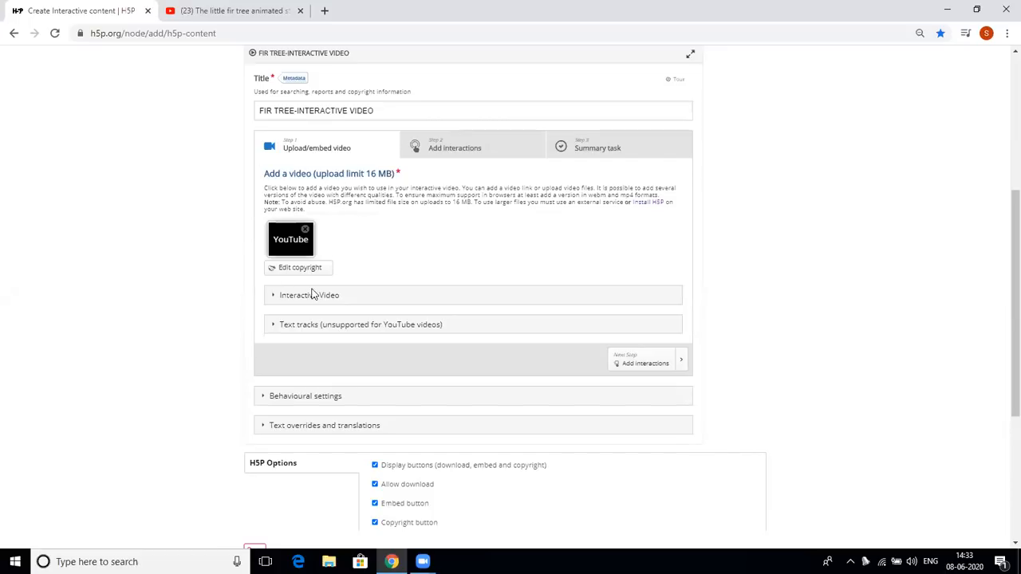
pyautogui.click(304, 233)
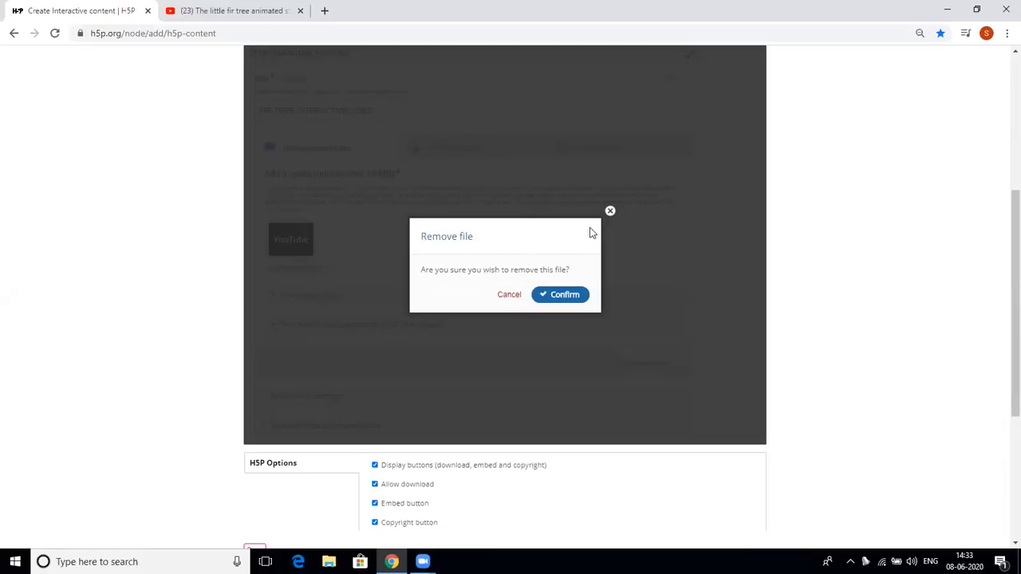
pyautogui.click(561, 294)
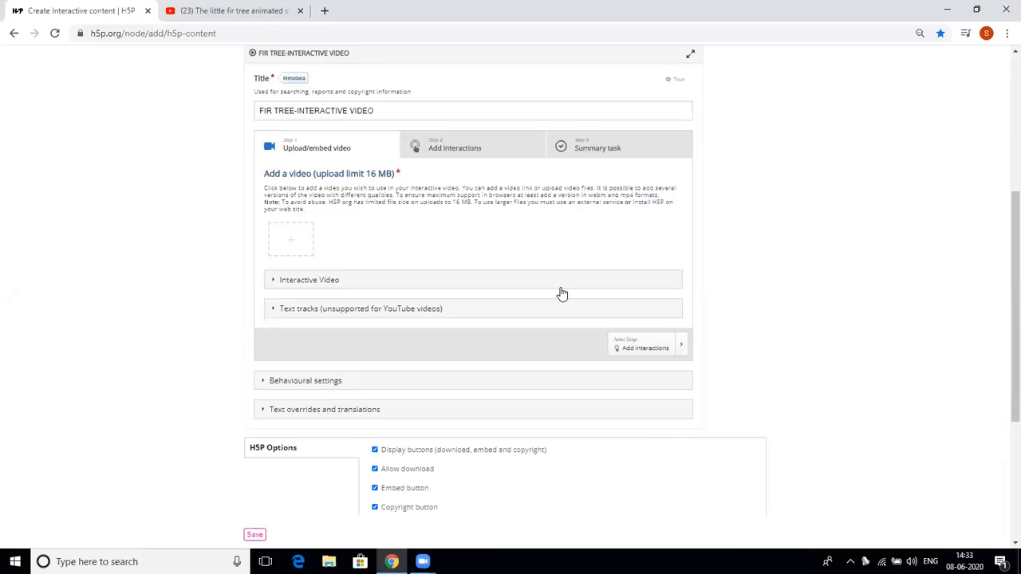
pyautogui.click(292, 257)
pyautogui.click(464, 276)
pyautogui.hotkey('ctrl', 'v')
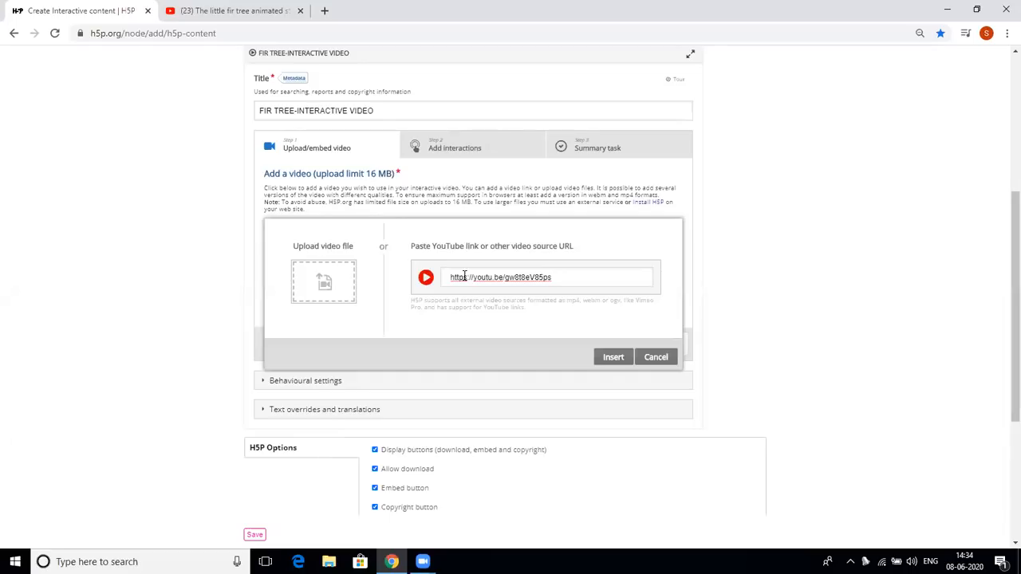
pyautogui.click(613, 359)
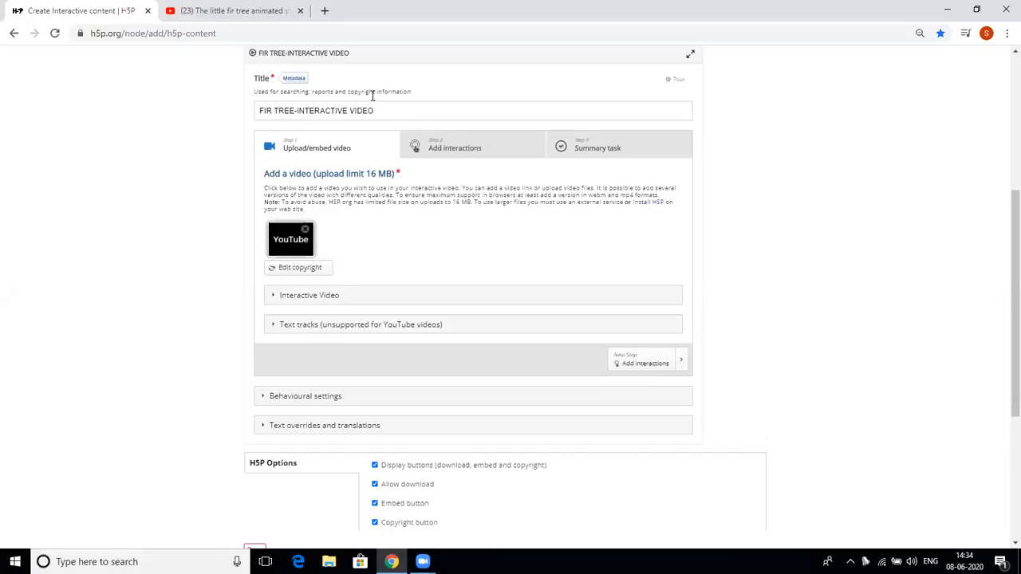
# Go to the Add interactions stage of the interactive video and minimize the browser window
pyautogui.click(460, 148)
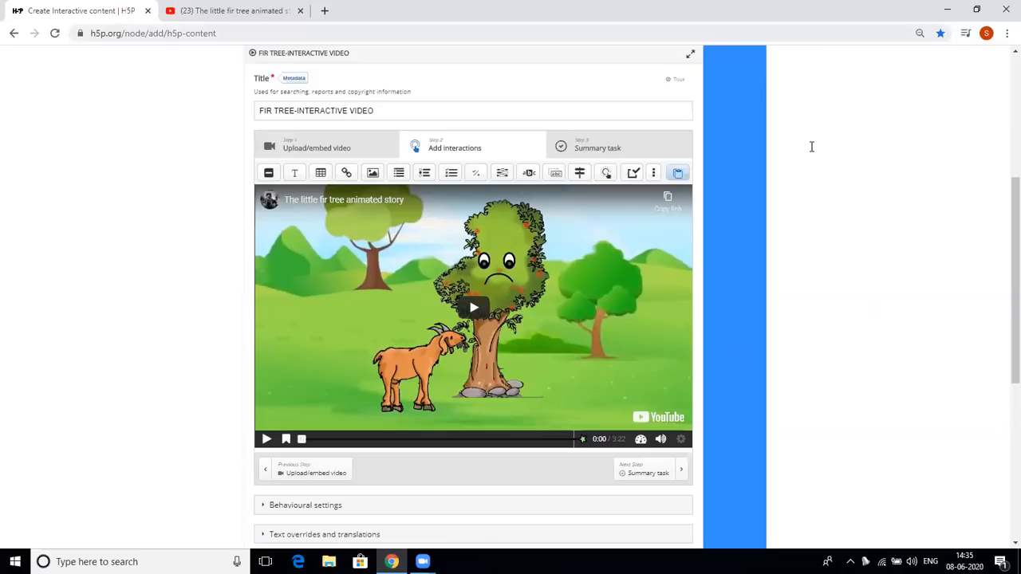
pyautogui.click(948, 10)
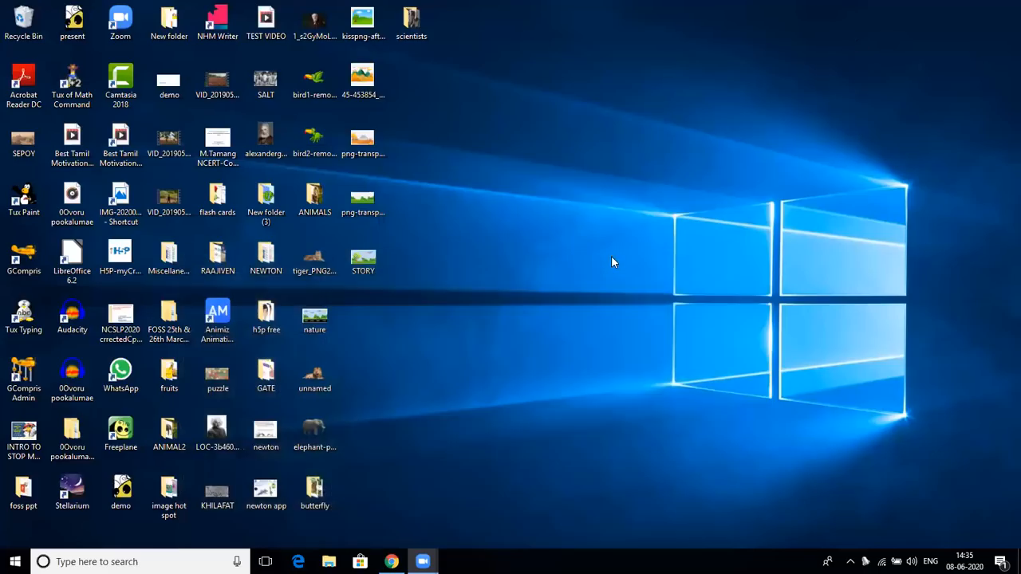
# Bring up the Zoom meeting controls, return to the H5P page, play the fir tree video and pause it at 0:45
pyautogui.moveTo(423, 562)
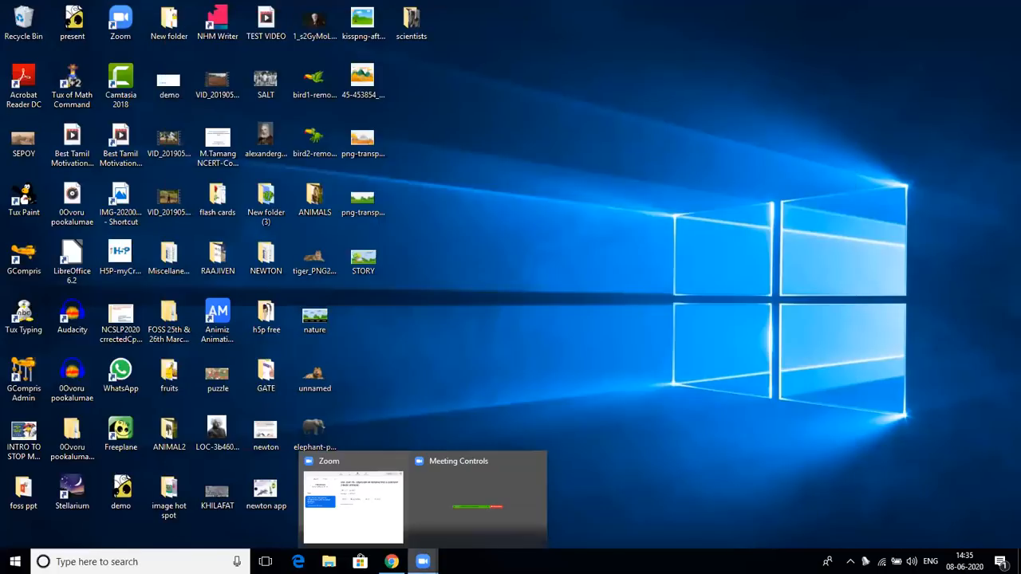
pyautogui.click(463, 547)
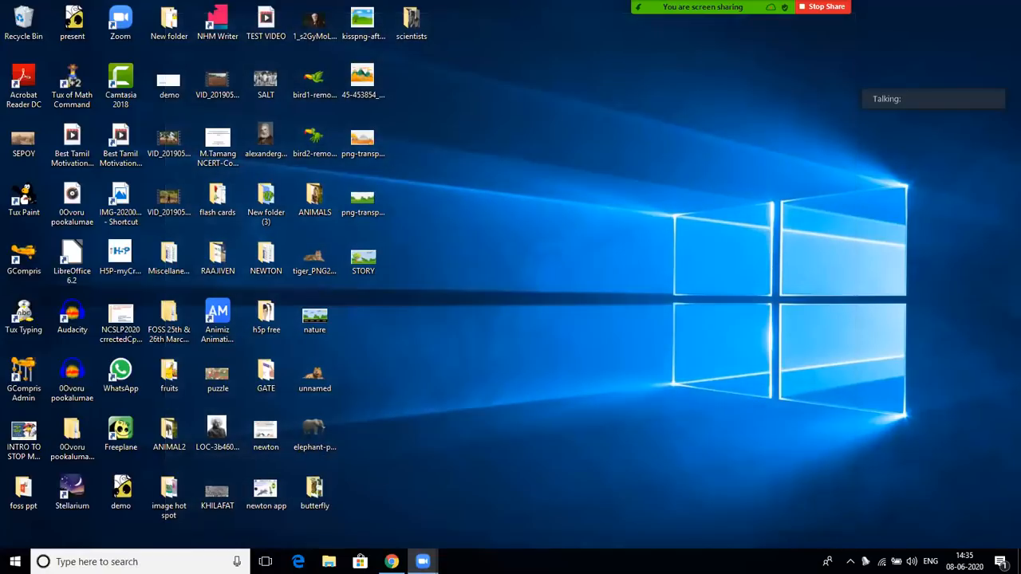
pyautogui.click(391, 562)
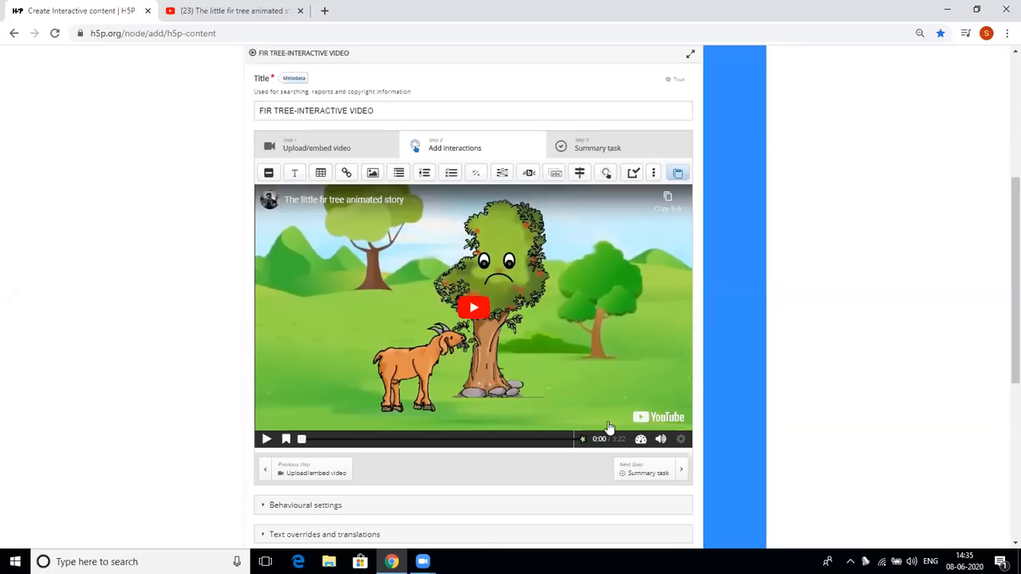
pyautogui.click(474, 309)
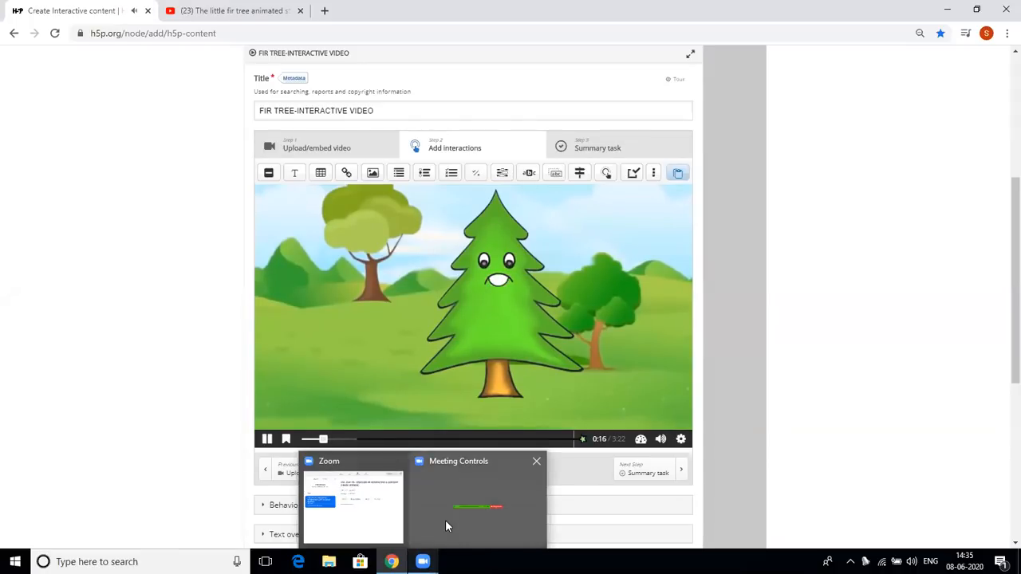
pyautogui.moveTo(445, 520)
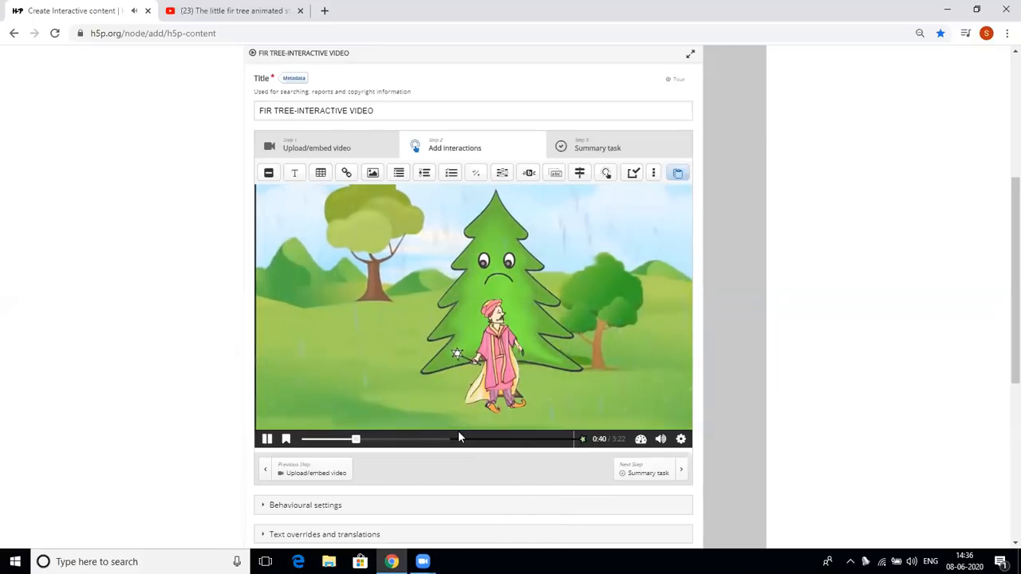
pyautogui.click(268, 439)
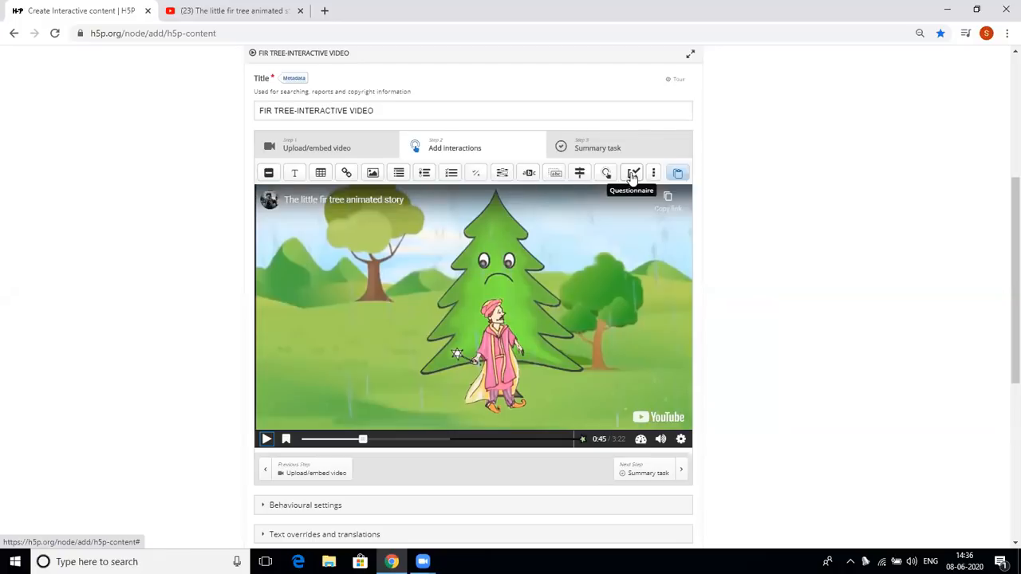
# Add a Multiple Choice interaction with display time 0:45 to 0:45 and have it pause the video
pyautogui.click(452, 174)
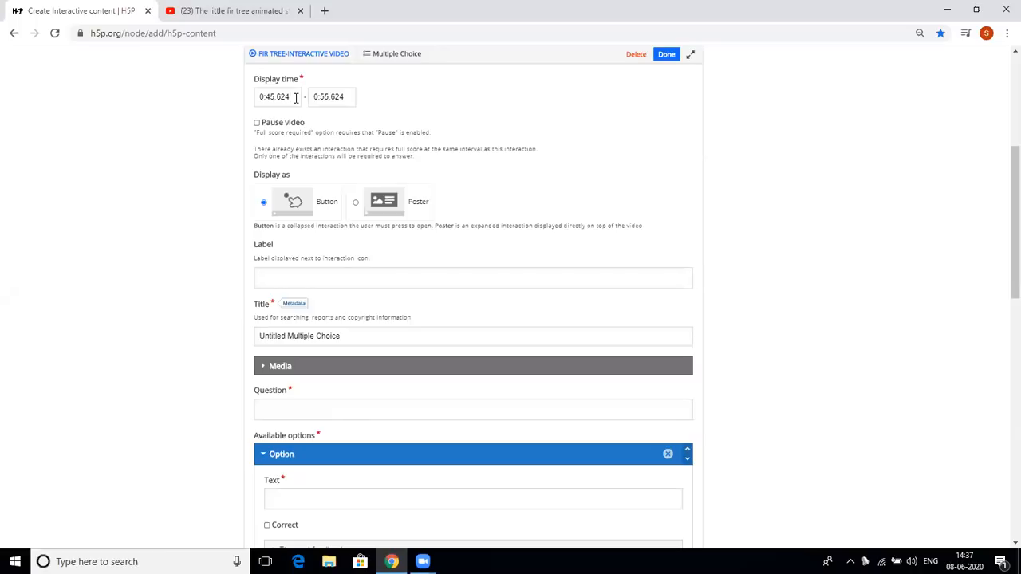
pyautogui.press('BackSpace')
pyautogui.press('BackSpace')
pyautogui.press('BackSpace')
pyautogui.click(348, 96)
pyautogui.press('BackSpace')
pyautogui.press('BackSpace')
pyautogui.press('BackSpace')
pyautogui.press('BackSpace')
pyautogui.press('BackSpace')
pyautogui.press('BackSpace')
pyautogui.write('45')
pyautogui.click(258, 125)
# Shorten the interaction's title to Multiple Choice
pyautogui.scroll(-2, 1001, 223)
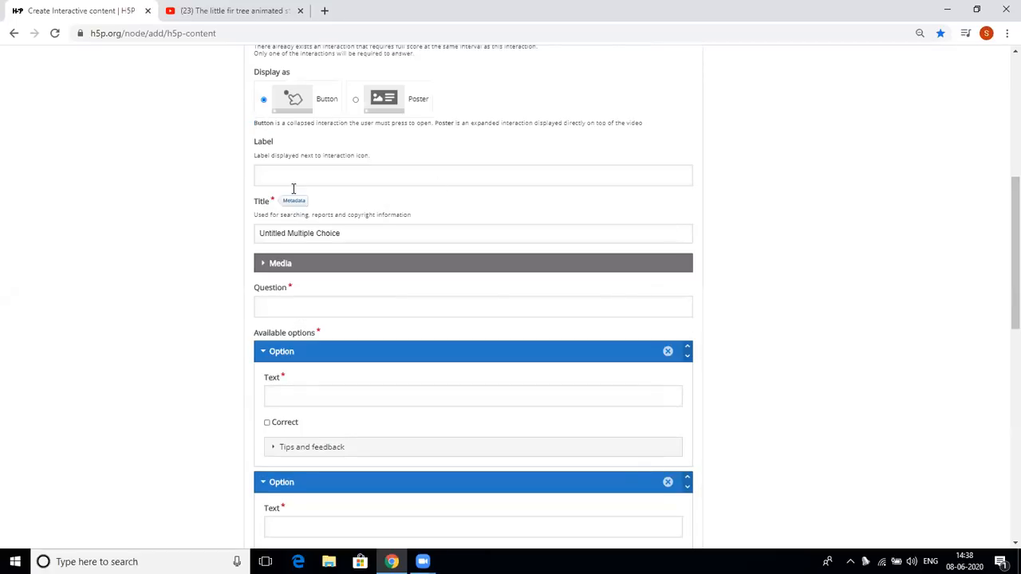
pyautogui.click(286, 234)
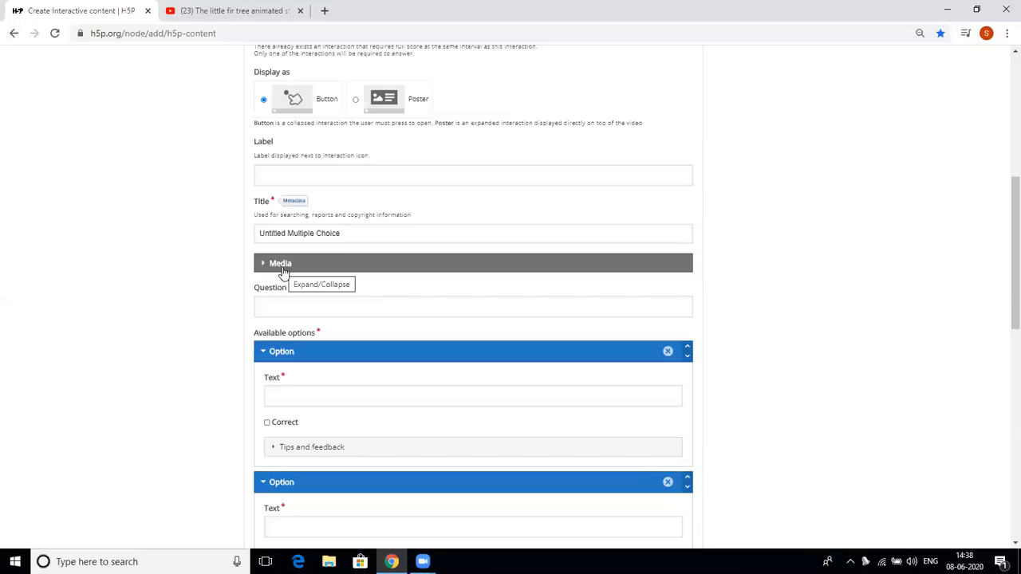
pyautogui.press('BackSpace')
pyautogui.press('BackSpace')
pyautogui.press('BackSpace')
pyautogui.press('BackSpace')
pyautogui.press('BackSpace')
pyautogui.press('BackSpace')
pyautogui.press('BackSpace')
pyautogui.press('BackSpace')
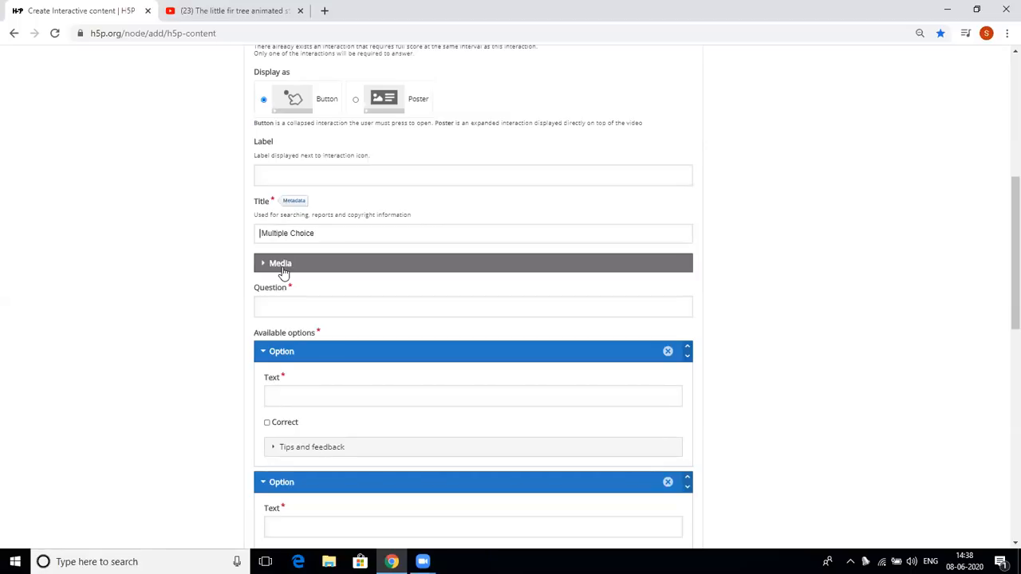
# Enter the question WHAT IS THE NAME OF MAGICIAN and the first answer option MUTTY
pyautogui.click(275, 314)
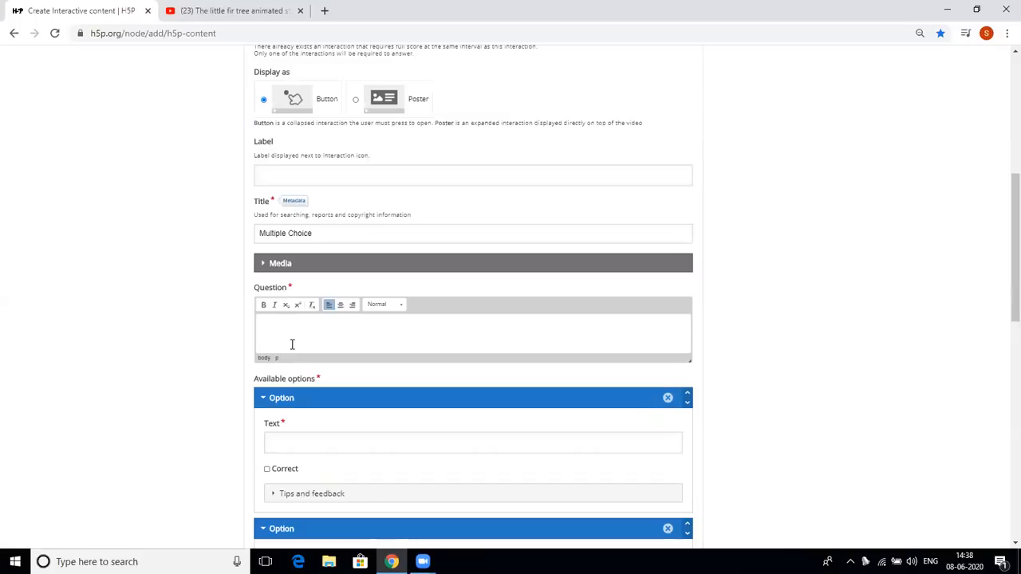
pyautogui.write('WHAT IS THE NAME OF MAGICIAN')
pyautogui.scroll(-2, 1003, 335)
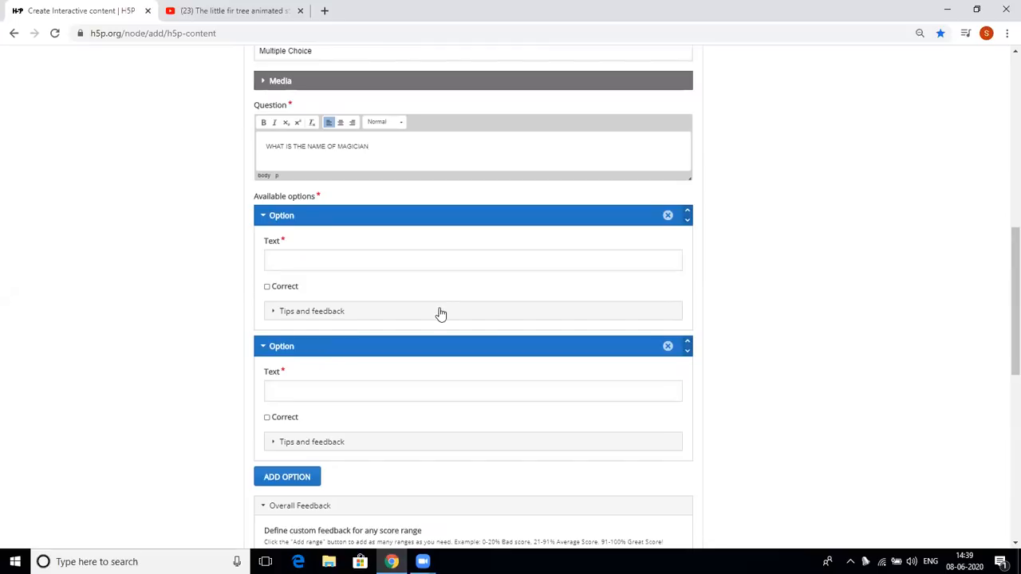
pyautogui.click(293, 257)
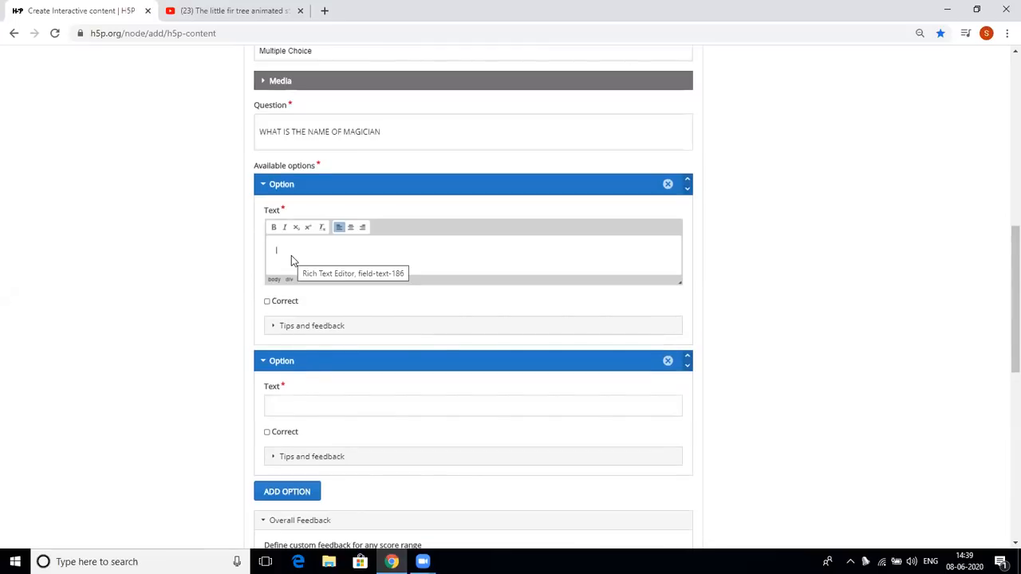
pyautogui.write('MUTTY')
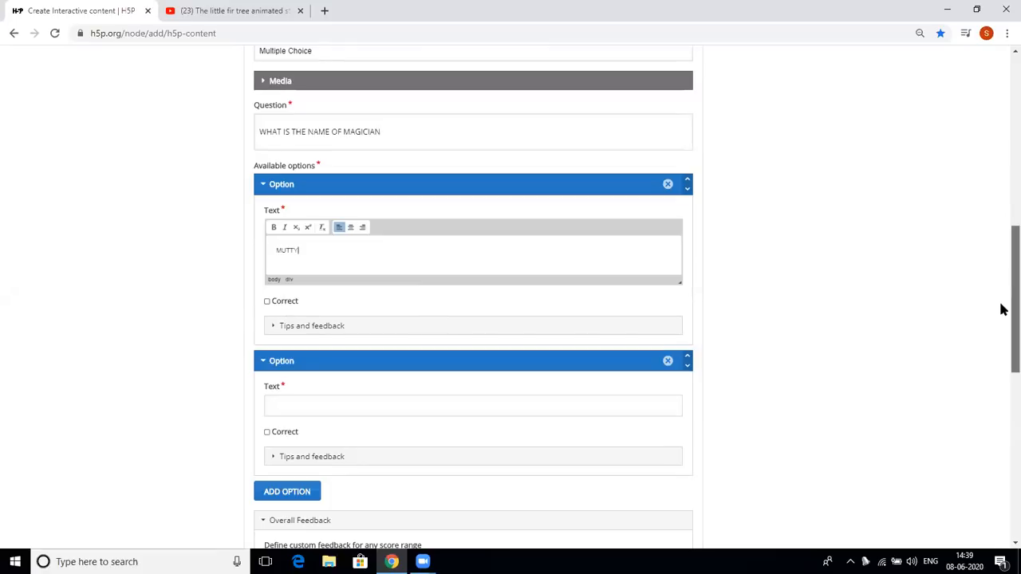
# Enter SHETTY as the second answer option and mark it as correct
pyautogui.moveTo(1006, 308); pyautogui.dragTo(1000, 354)
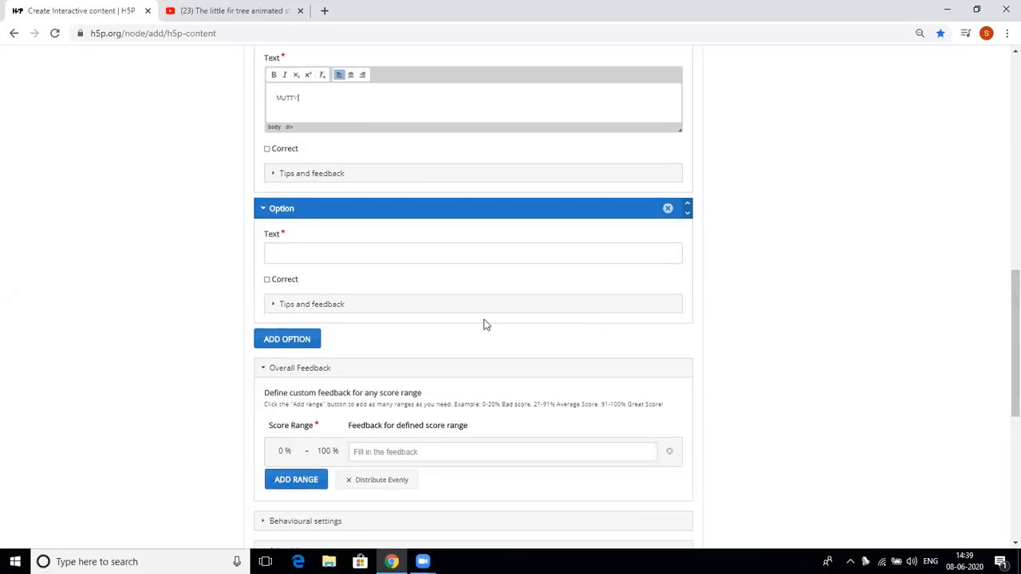
pyautogui.click(282, 249)
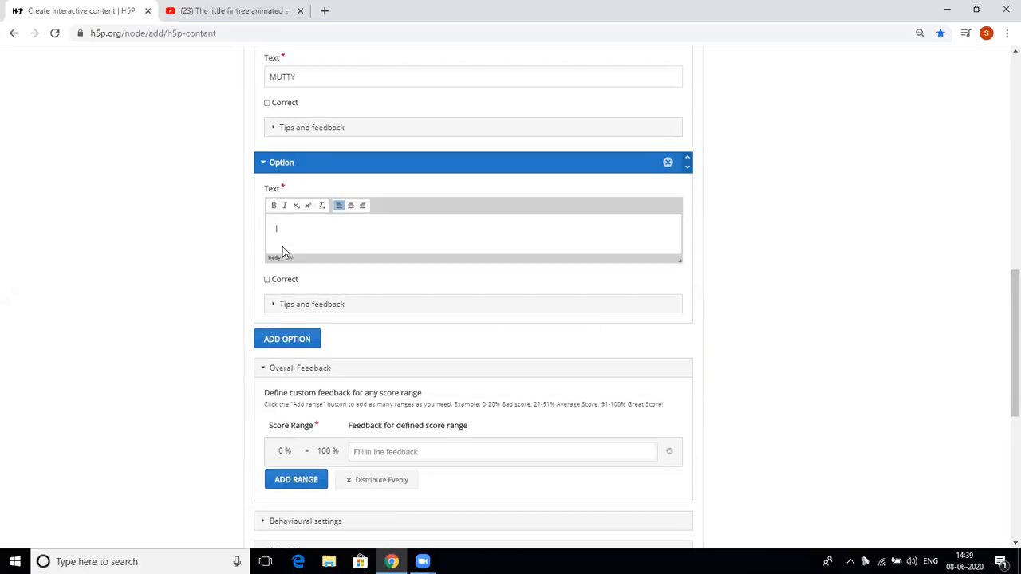
pyautogui.write('SHETTY')
pyautogui.click(266, 280)
# Add a third answer option with the text BETTY
pyautogui.scroll(-1, 1003, 351)
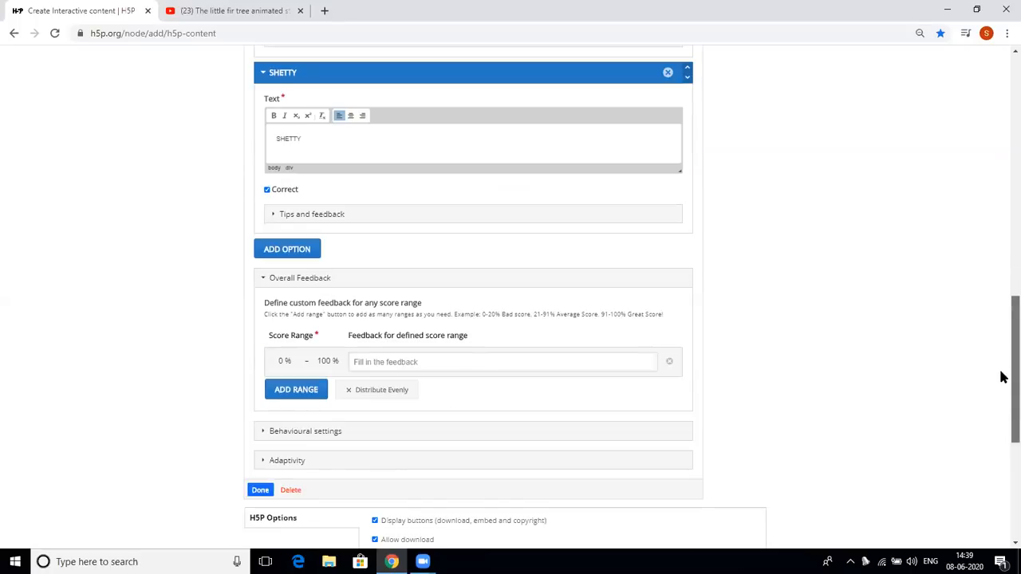
pyautogui.click(287, 249)
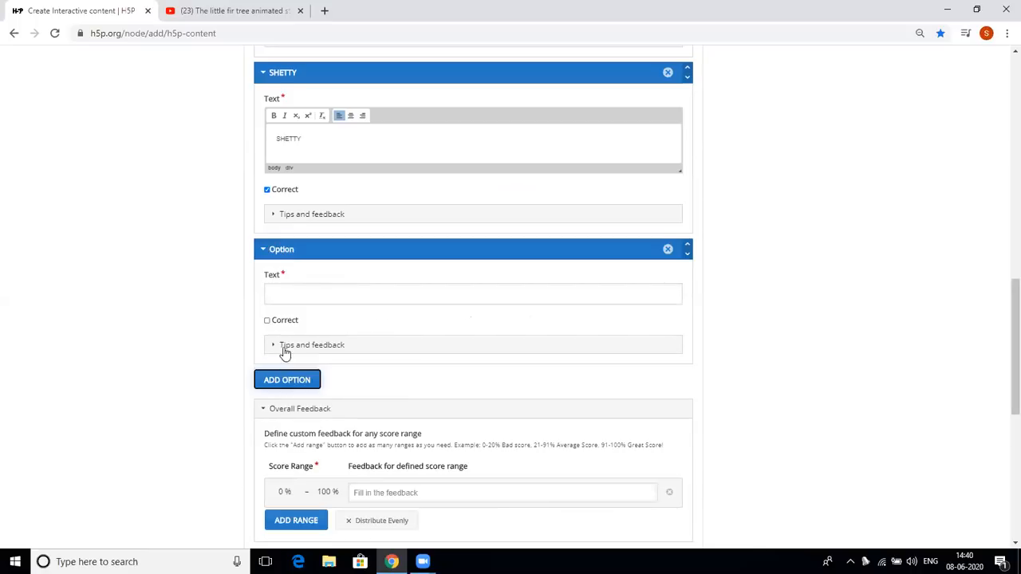
pyautogui.click(292, 293)
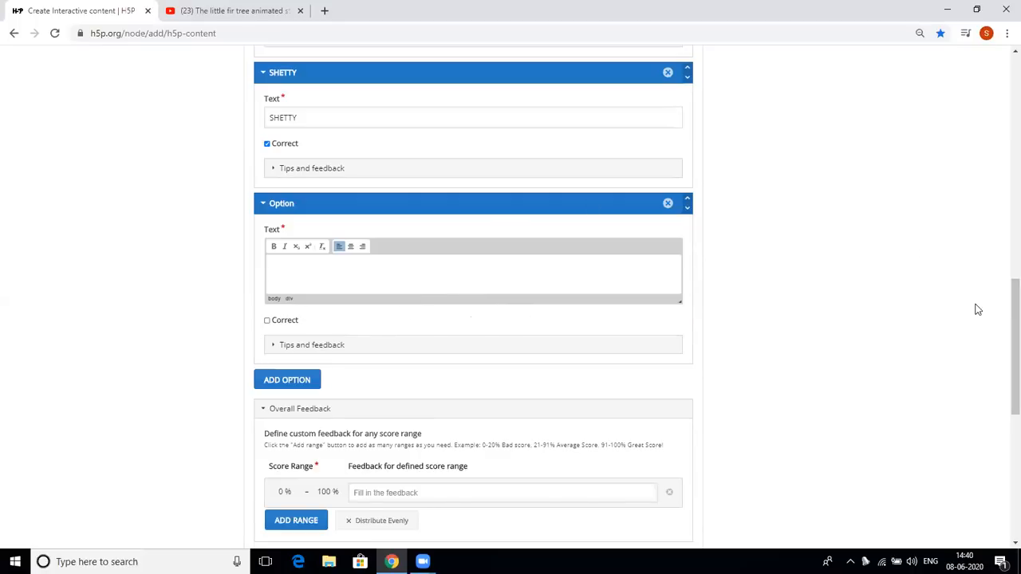
pyautogui.moveTo(1001, 312); pyautogui.dragTo(1003, 352)
pyautogui.click(283, 167)
pyautogui.write('BETTY')
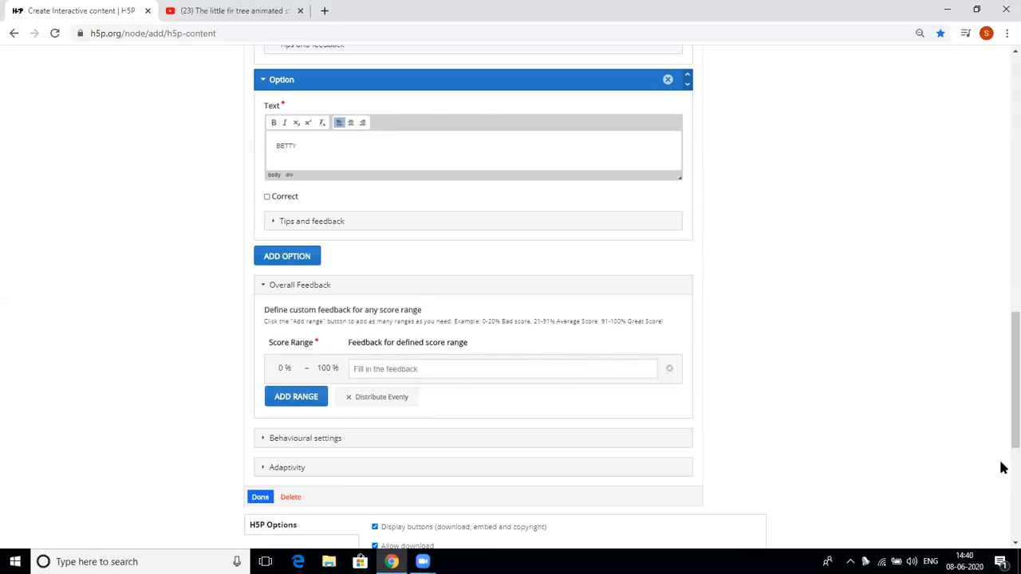
# Review and finish the multiple choice interaction, and move the video playback position to 0:29
pyautogui.moveTo(1003, 389); pyautogui.dragTo(998, 164)
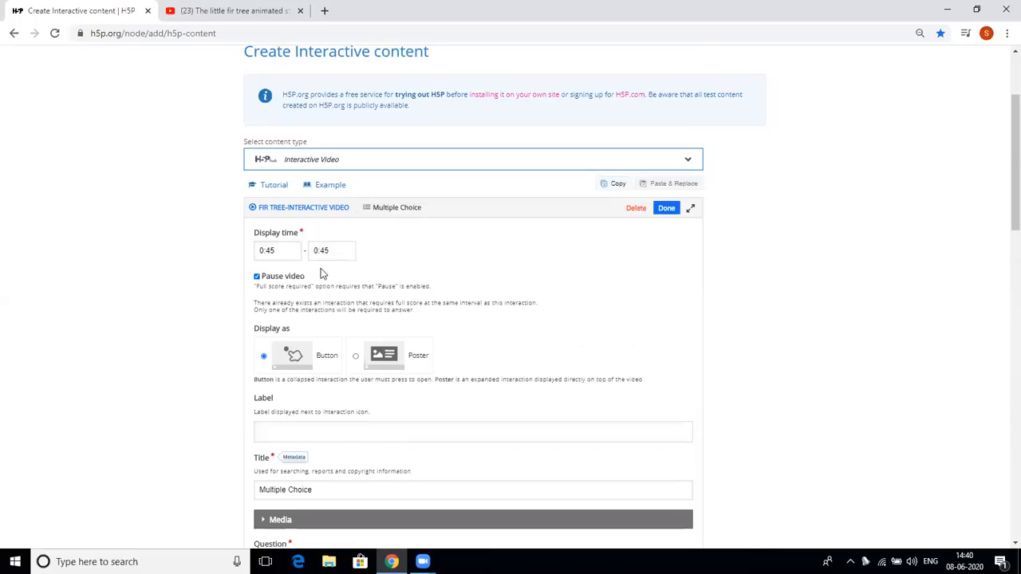
pyautogui.scroll(-1, 1003, 244)
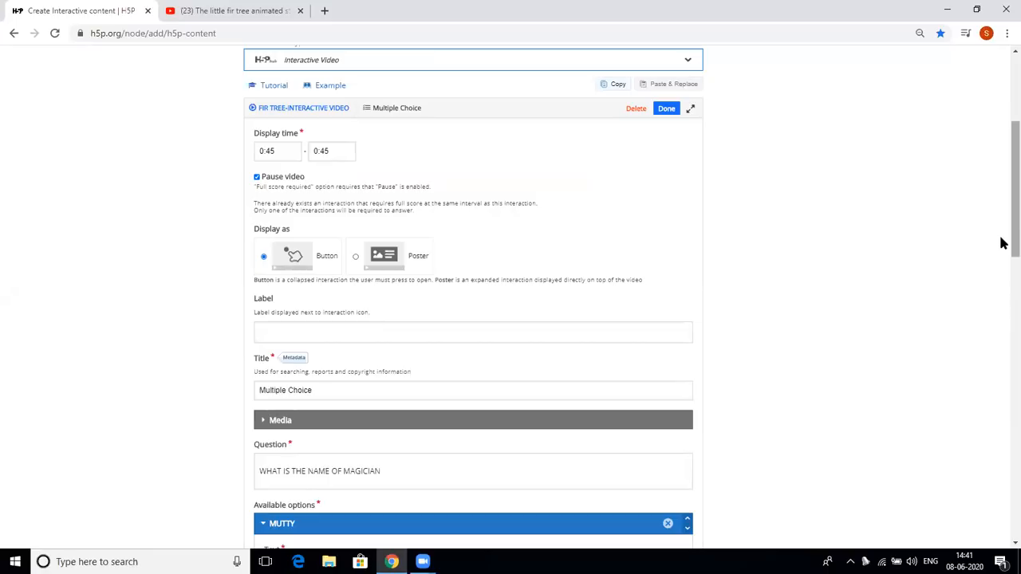
pyautogui.scroll(-2, 1003, 244)
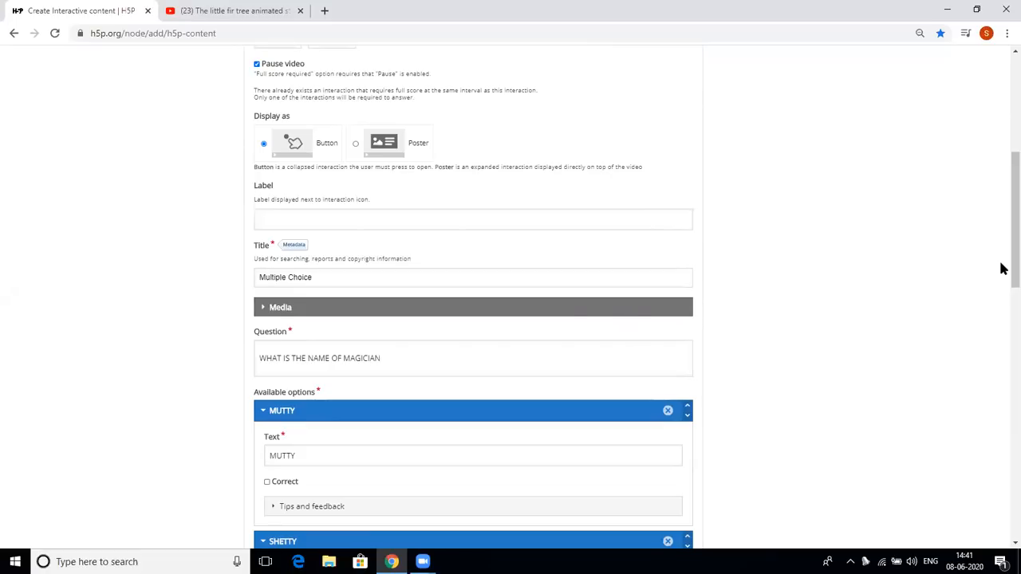
pyautogui.scroll(-3, 1002, 296)
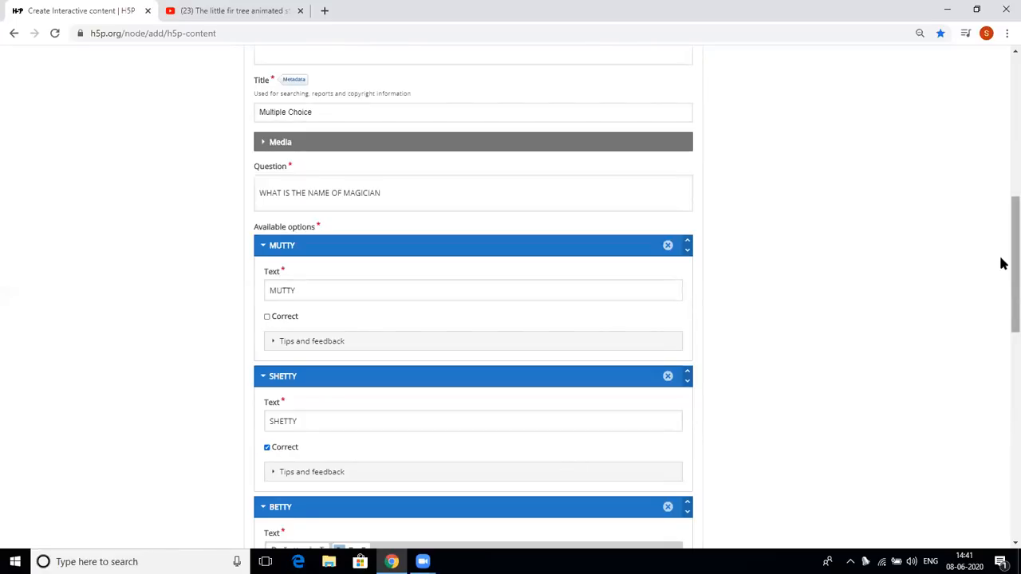
pyautogui.scroll(-3, 1003, 361)
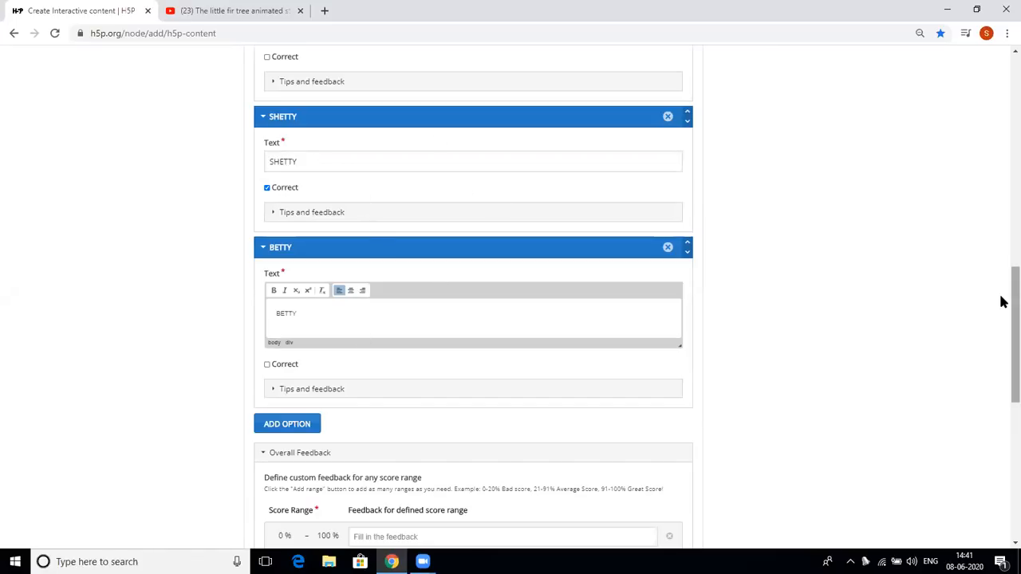
pyautogui.scroll(-3, 1004, 303)
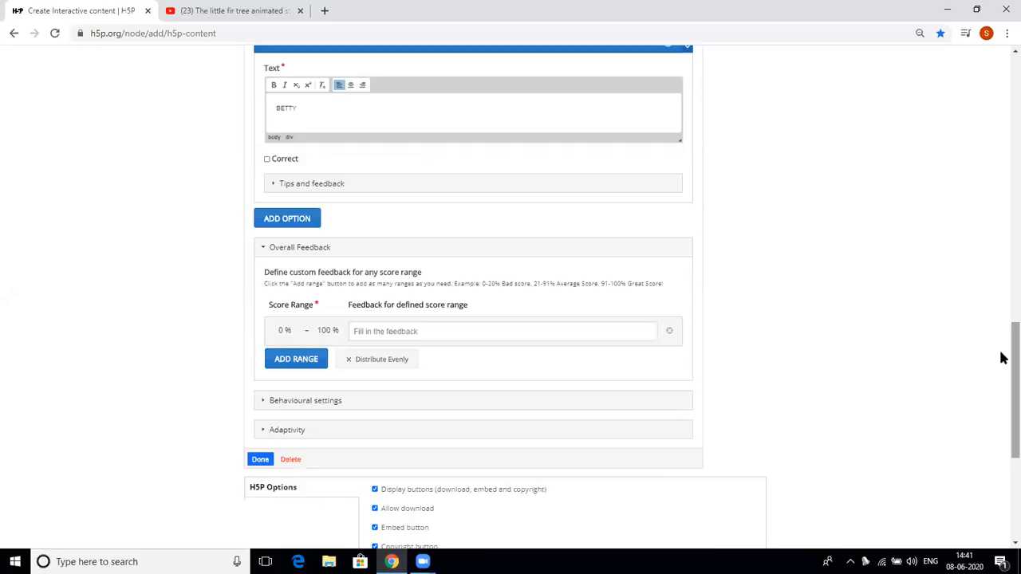
pyautogui.click(260, 460)
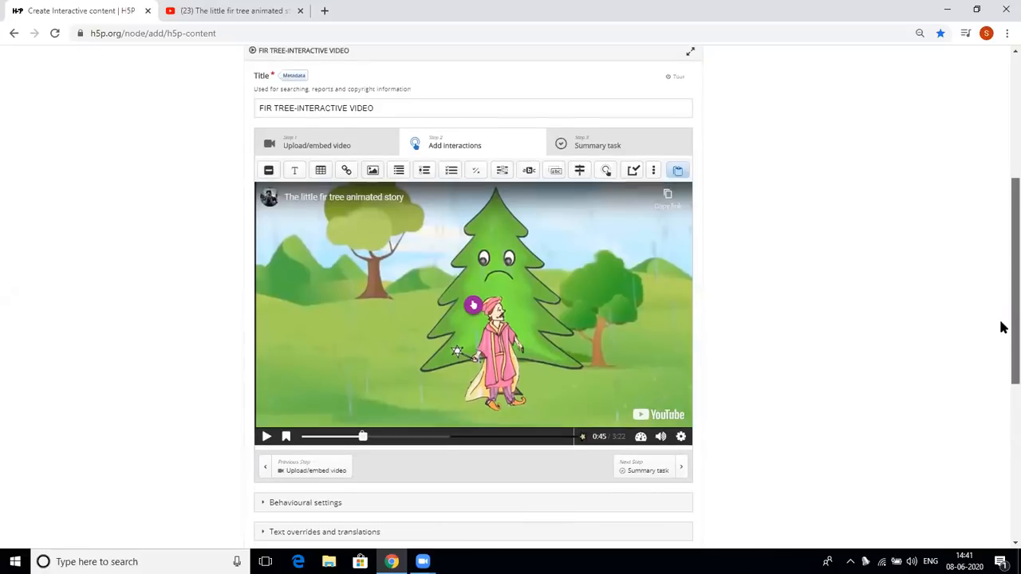
pyautogui.scroll(-1, 1003, 323)
pyautogui.click(342, 413)
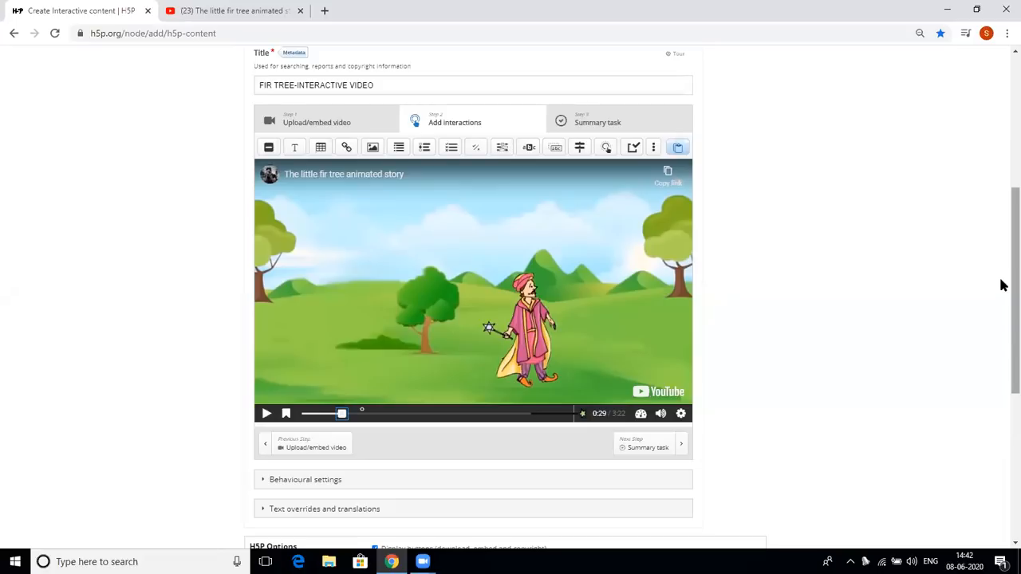
# Save the interactive video with its H5P options unchanged and close the YouTube browser tab
pyautogui.moveTo(1004, 285); pyautogui.dragTo(1003, 329)
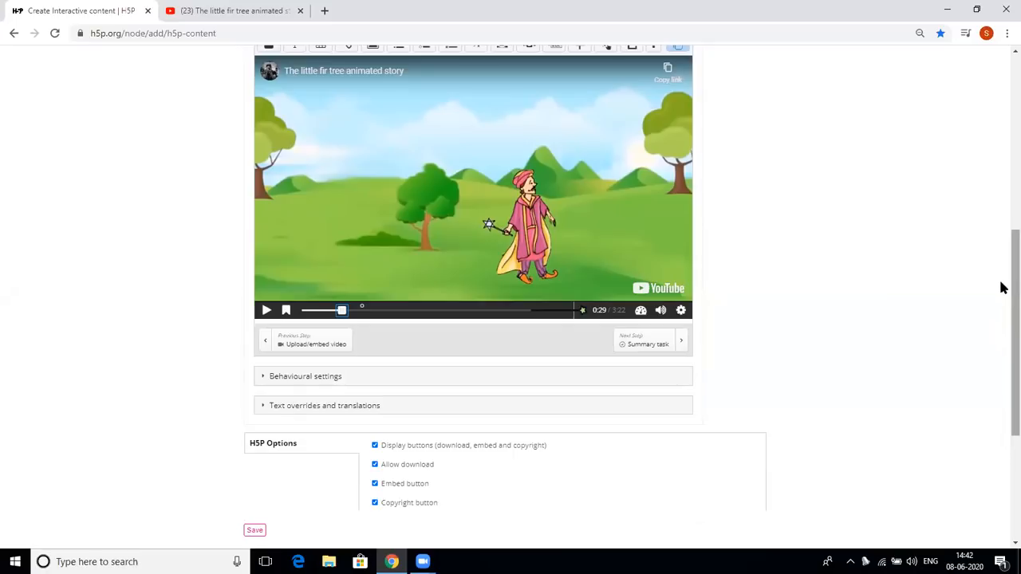
pyautogui.scroll(-2, 1000, 319)
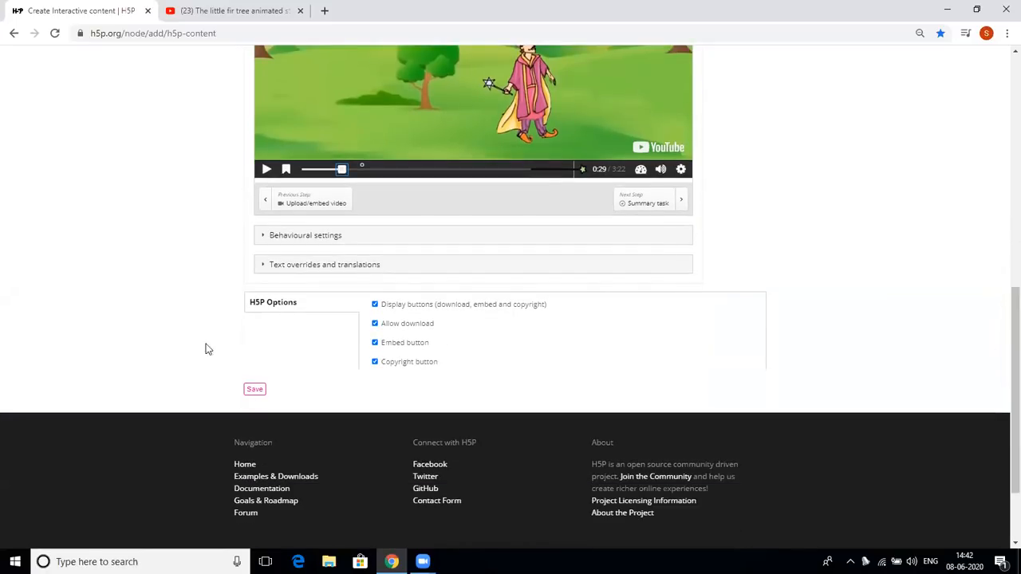
pyautogui.click(255, 391)
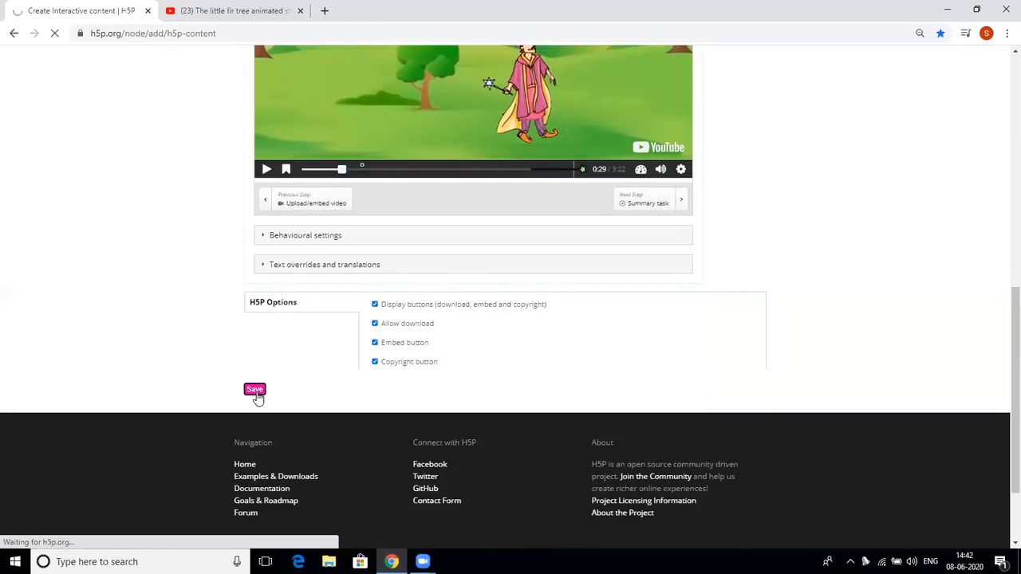
pyautogui.click(301, 11)
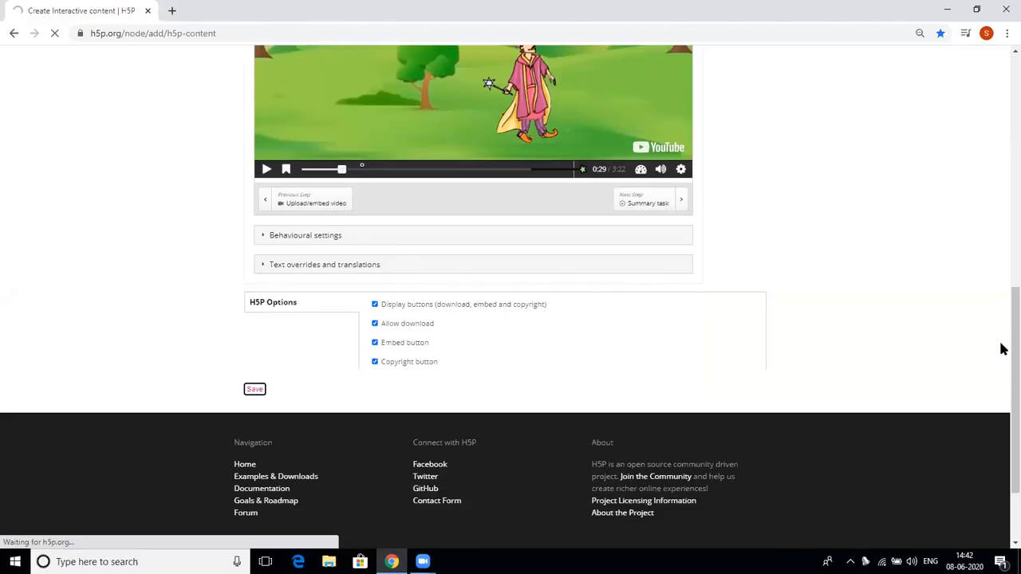
pyautogui.moveTo(1004, 349); pyautogui.dragTo(1001, 317)
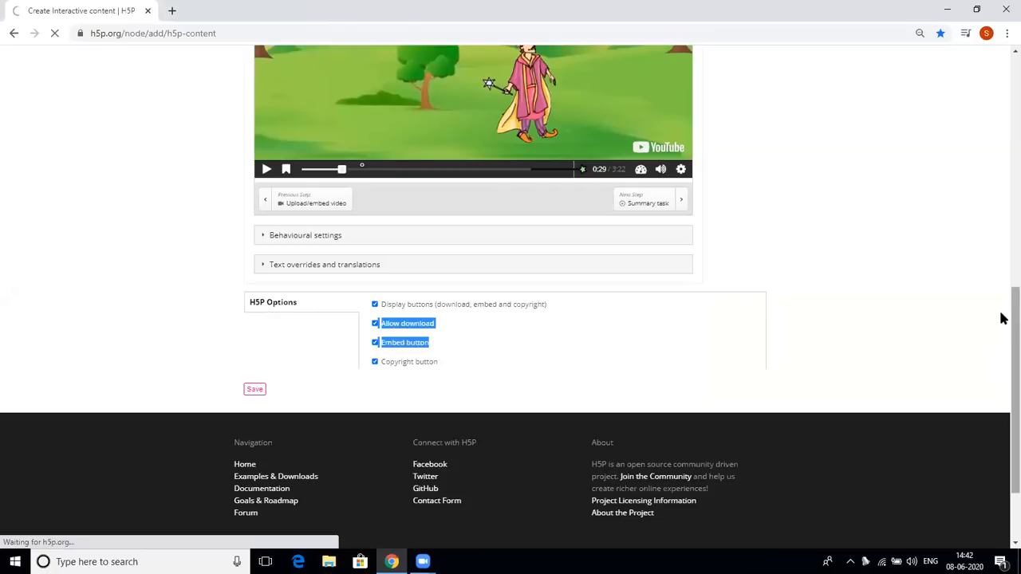
pyautogui.click(255, 390)
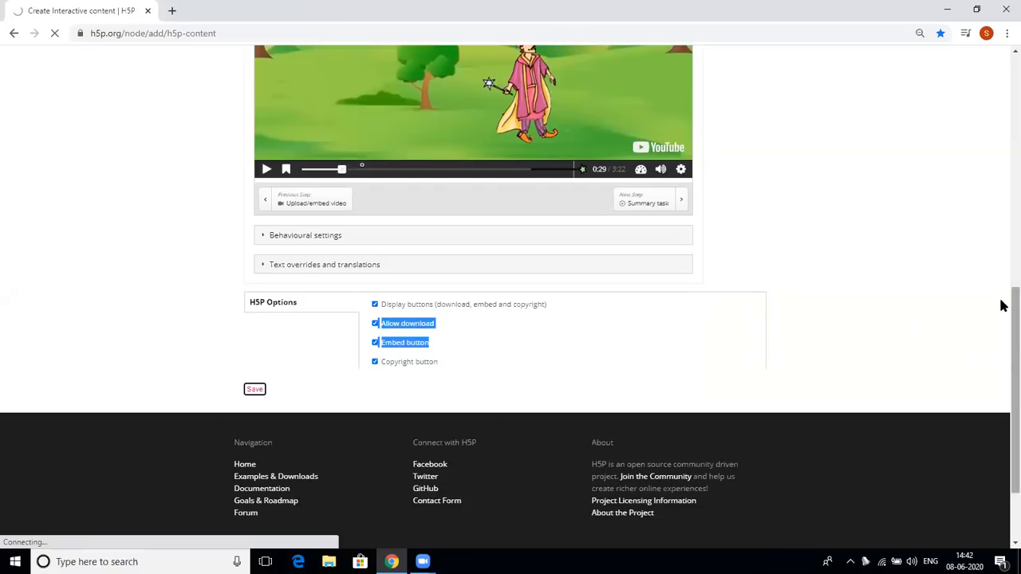
pyautogui.moveTo(1003, 305); pyautogui.dragTo(1004, 182)
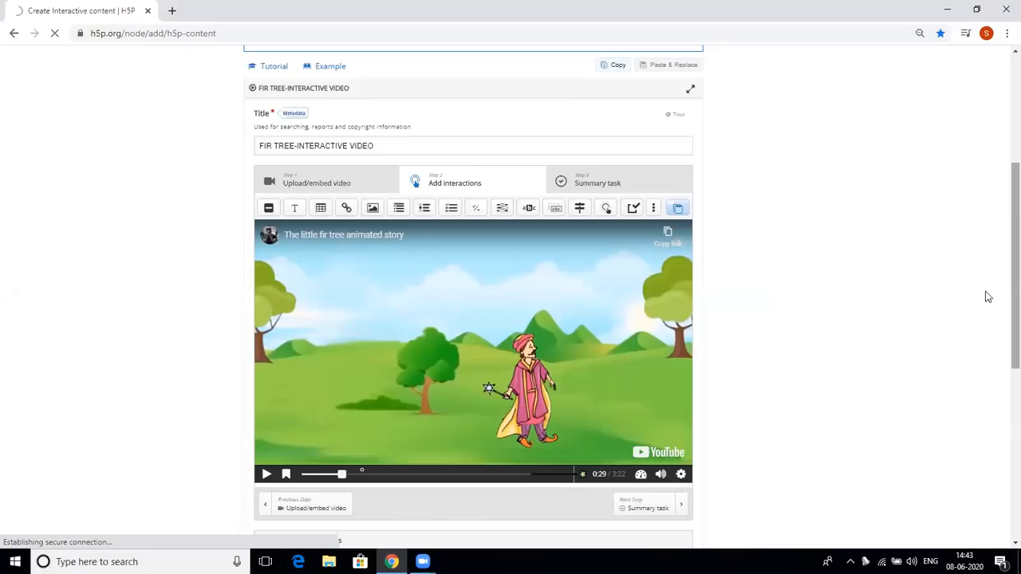
# Check the computer's current Wi-Fi connection and the available networks
pyautogui.moveTo(1003, 340); pyautogui.dragTo(1004, 444)
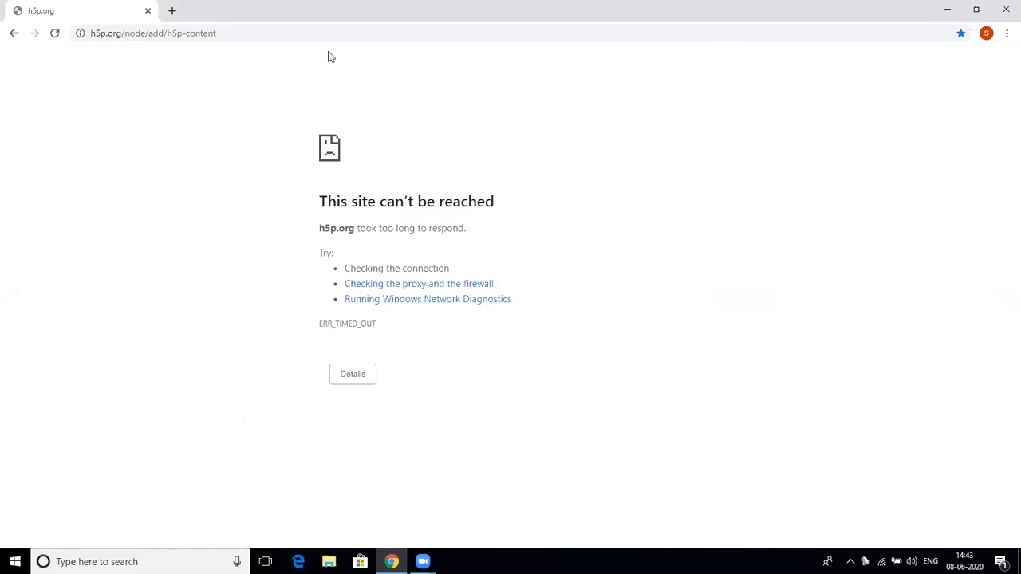
pyautogui.click(882, 562)
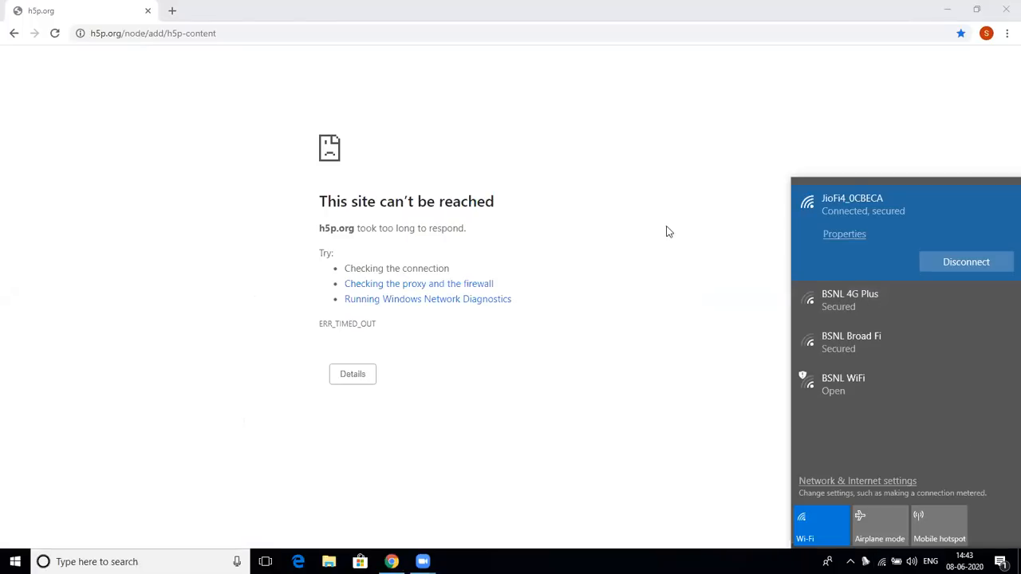
pyautogui.click(669, 232)
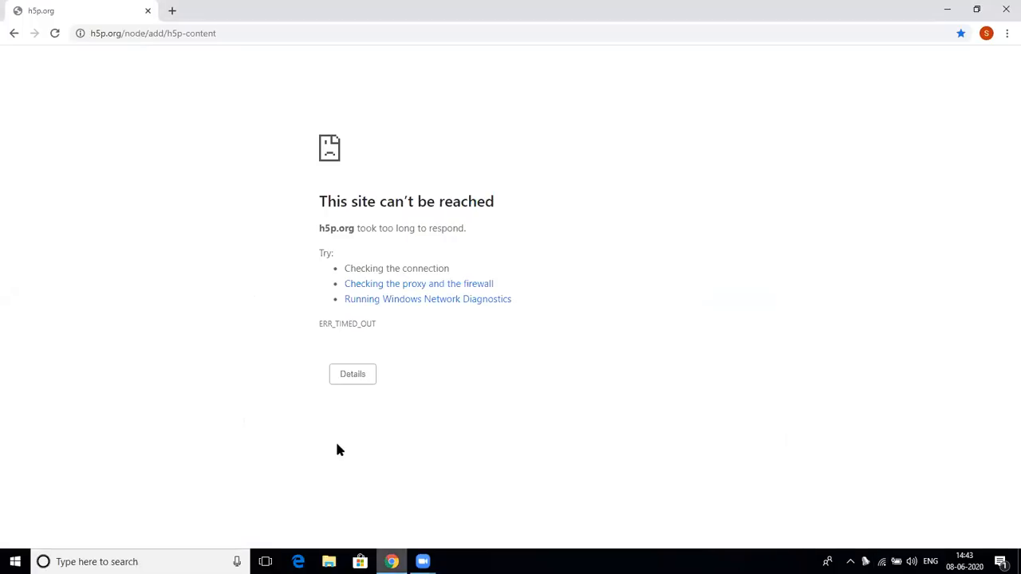
# Try to open the H5P site from a search for h5p.org in a new browser tab, closing the old H5P tab
pyautogui.hotkey('ctrl', 't')
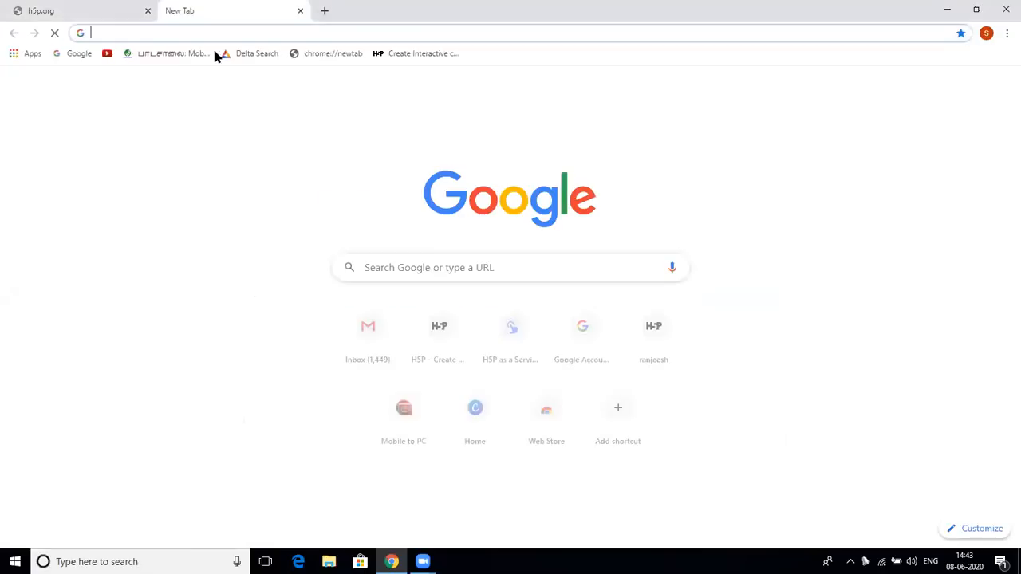
pyautogui.click(403, 268)
pyautogui.write('H')
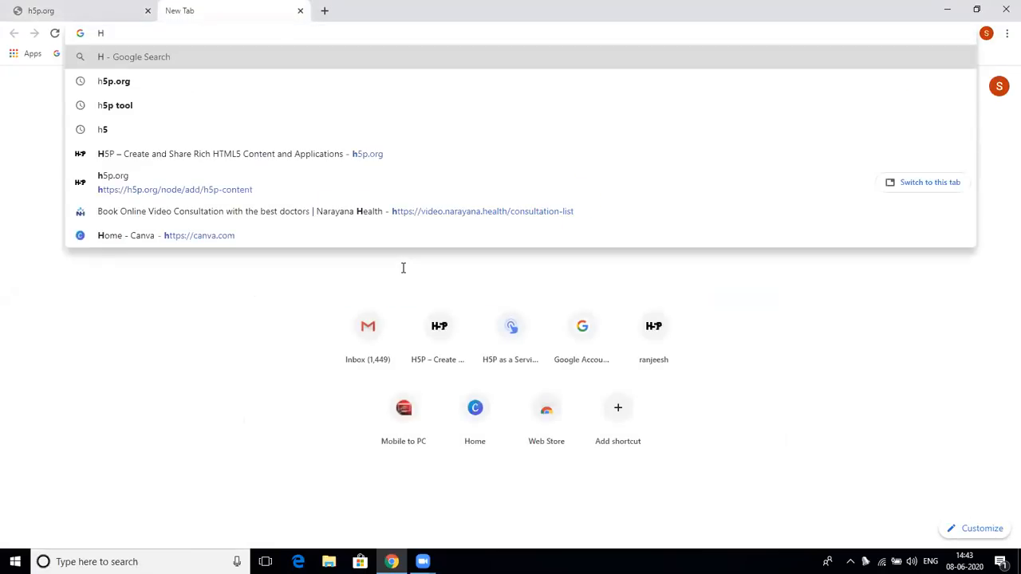
pyautogui.write('5P')
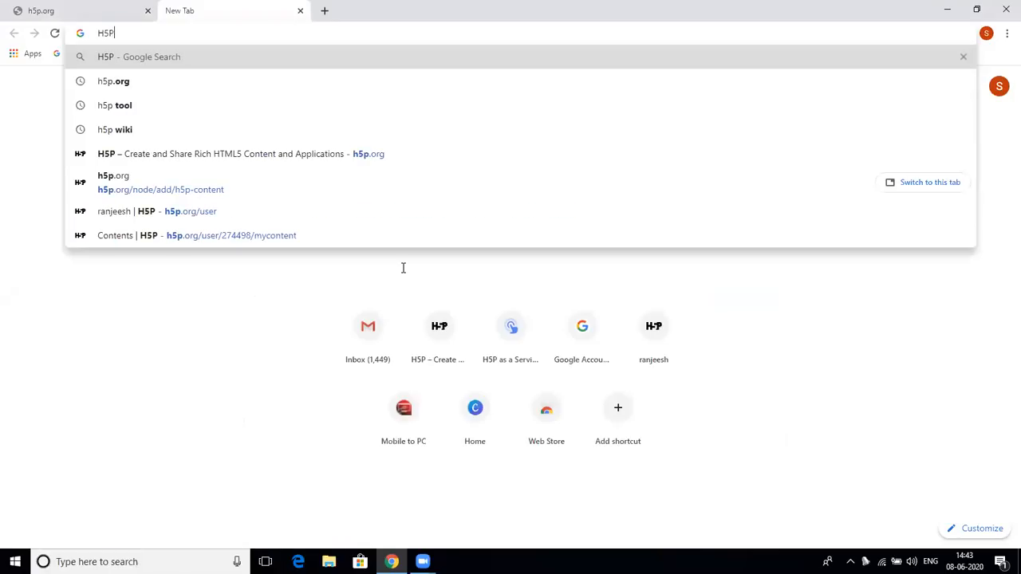
pyautogui.click(104, 82)
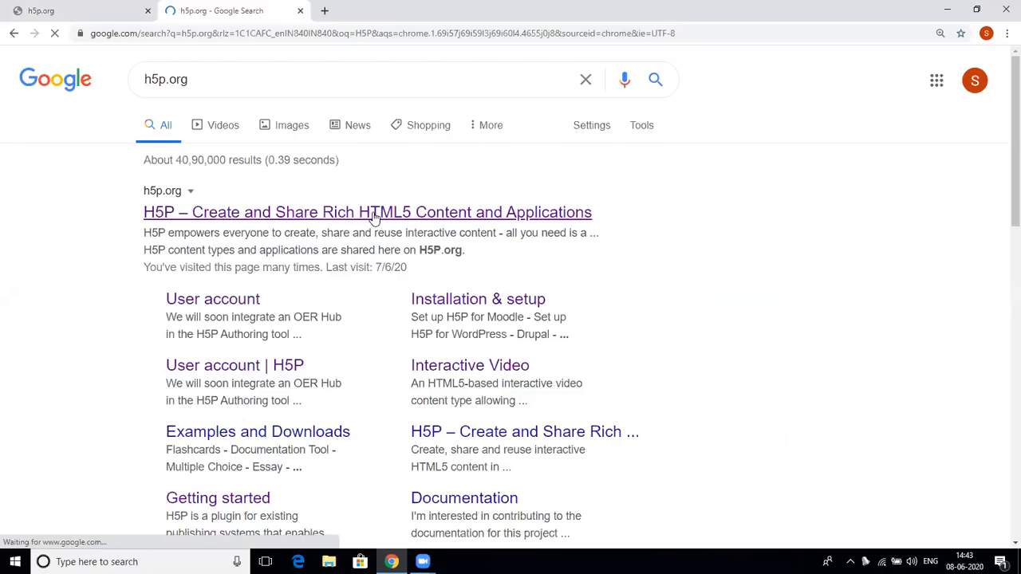
pyautogui.click(148, 12)
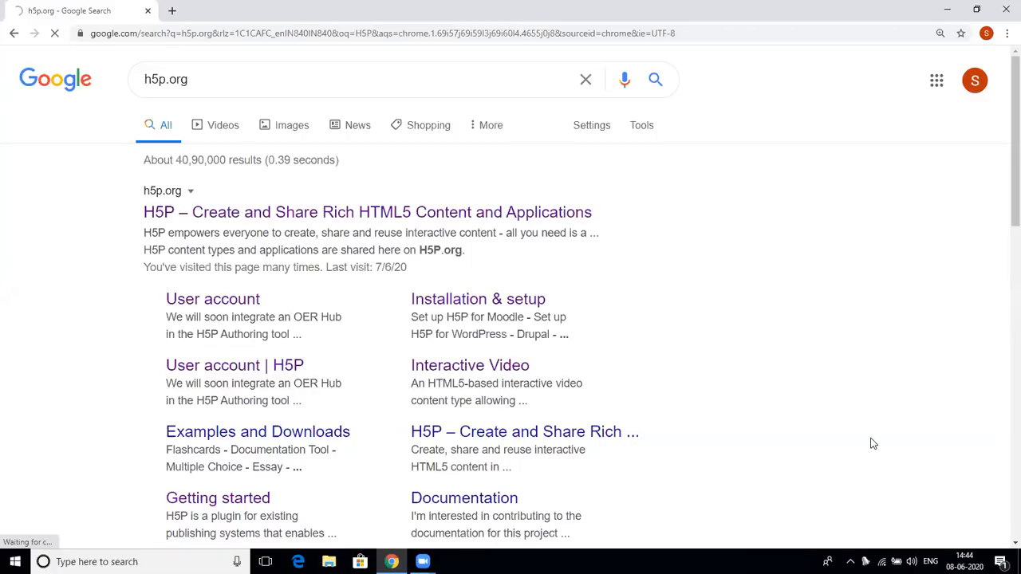
pyautogui.click(429, 212)
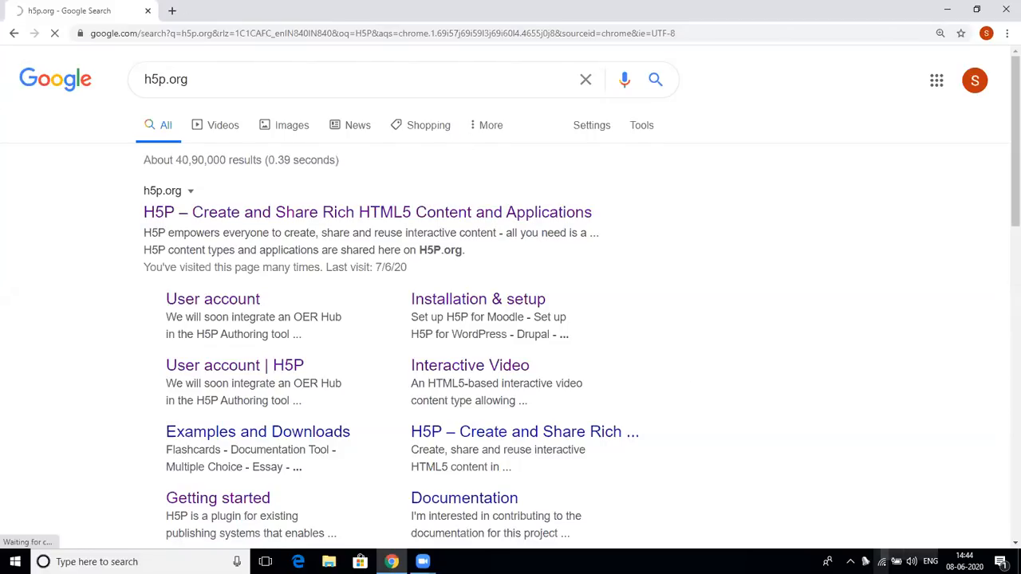
# Reset the JioFi4_0CBECA Wi-Fi connection and replace the H5P tab with a new browser tab
pyautogui.click(882, 562)
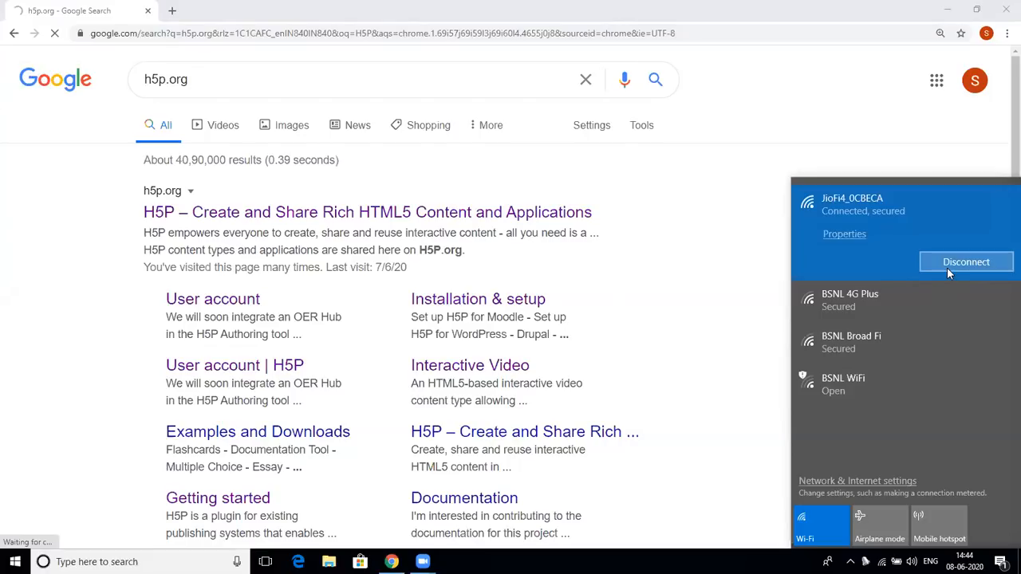
pyautogui.click(947, 268)
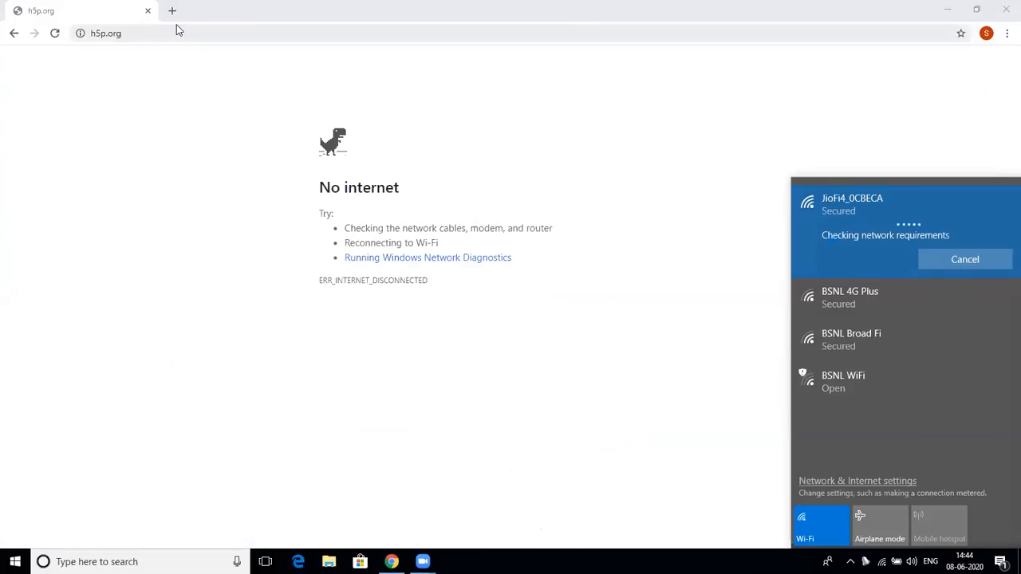
pyautogui.click(172, 11)
pyautogui.click(172, 10)
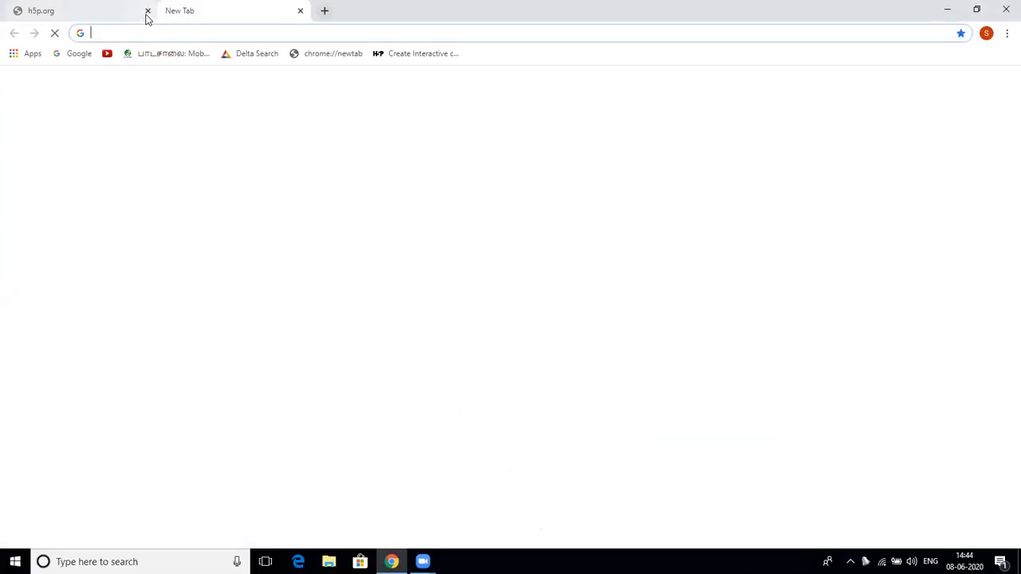
pyautogui.click(147, 11)
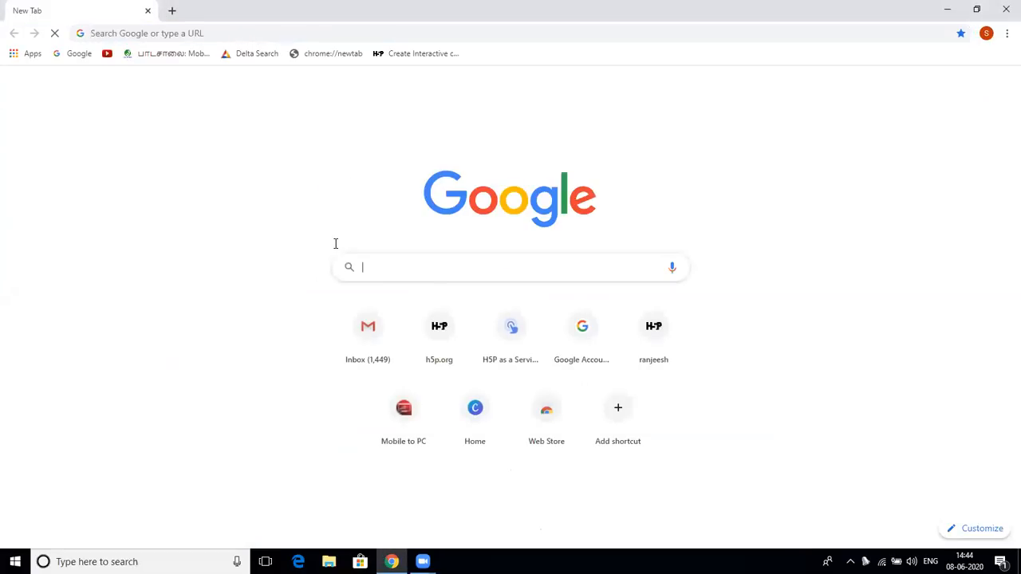
# Search for h5p.org again and try to open the H5P site from the first result
pyautogui.write('H5P')
pyautogui.press('Down')
pyautogui.press('Return')
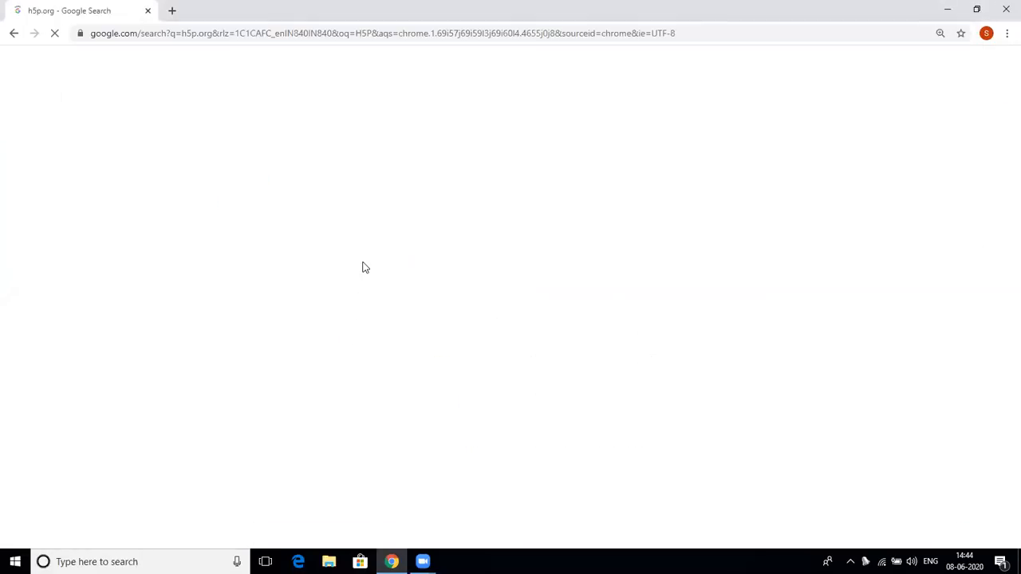
pyautogui.click(295, 221)
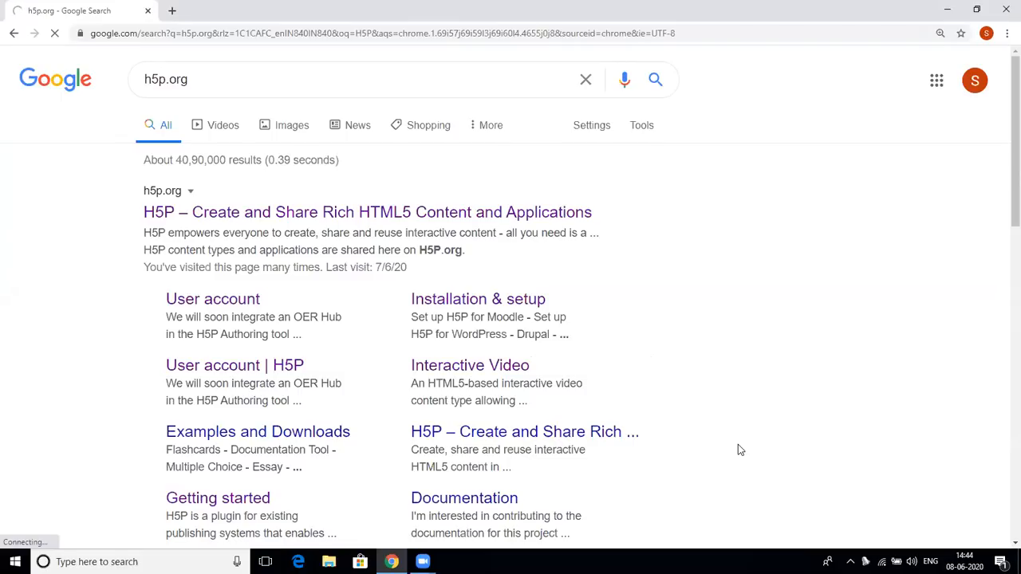
# Connect the computer to the OnePlus 6 Wi-Fi network
pyautogui.click(881, 562)
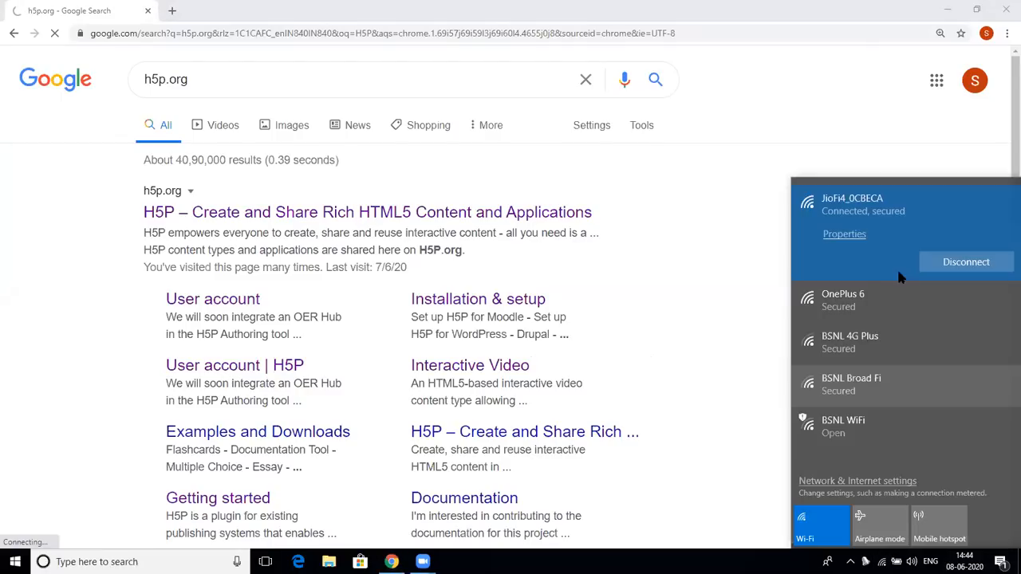
pyautogui.click(846, 291)
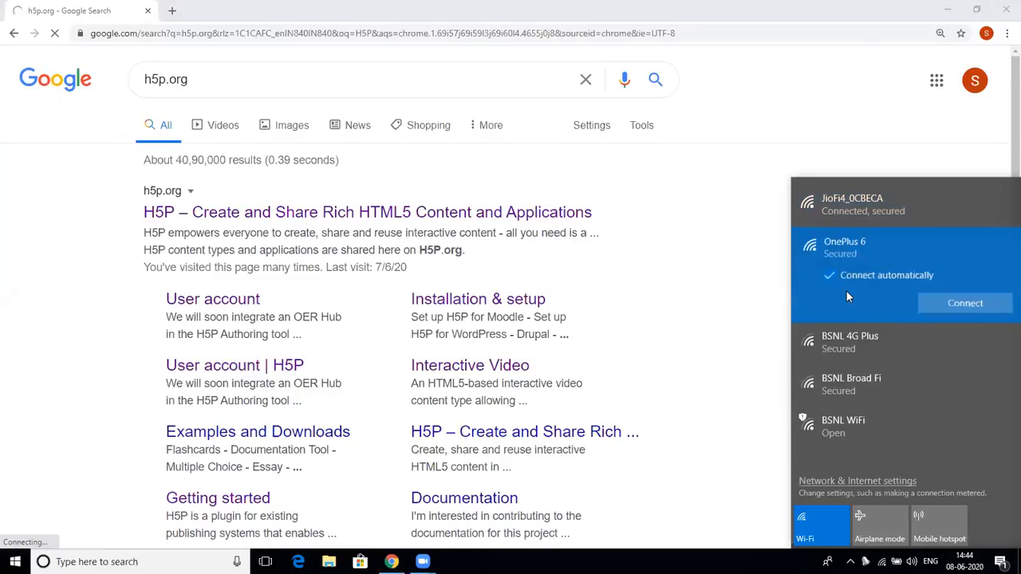
pyautogui.click(965, 304)
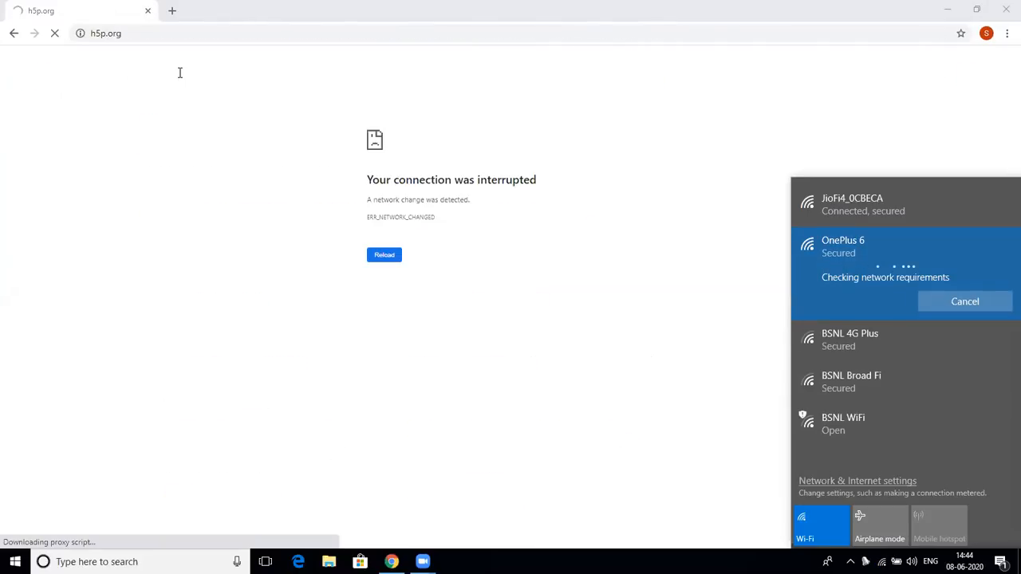
# Close and restart the browser, keeping only the Google start page by closing the Ask.com tab
pyautogui.click(156, 11)
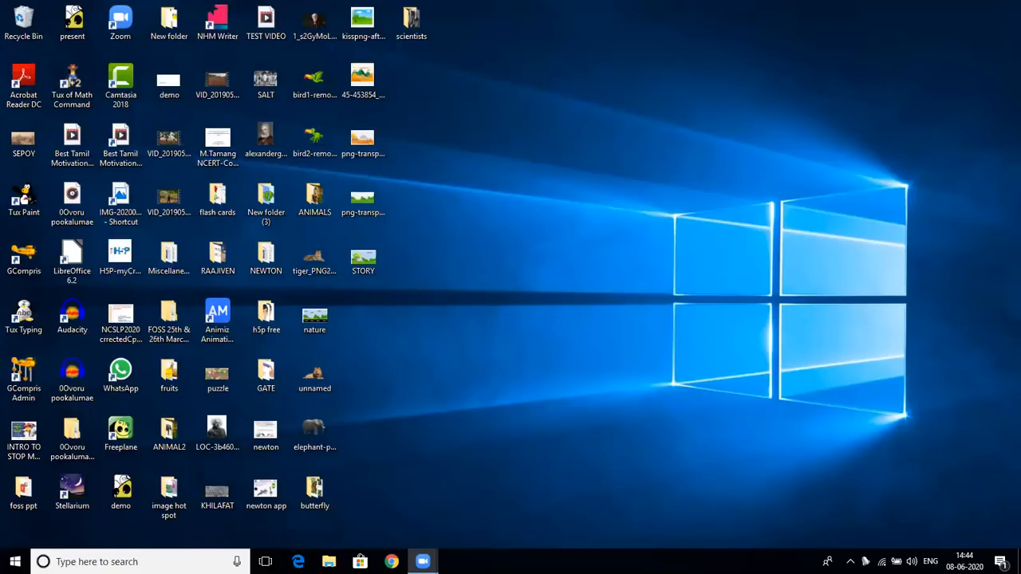
pyautogui.click(391, 561)
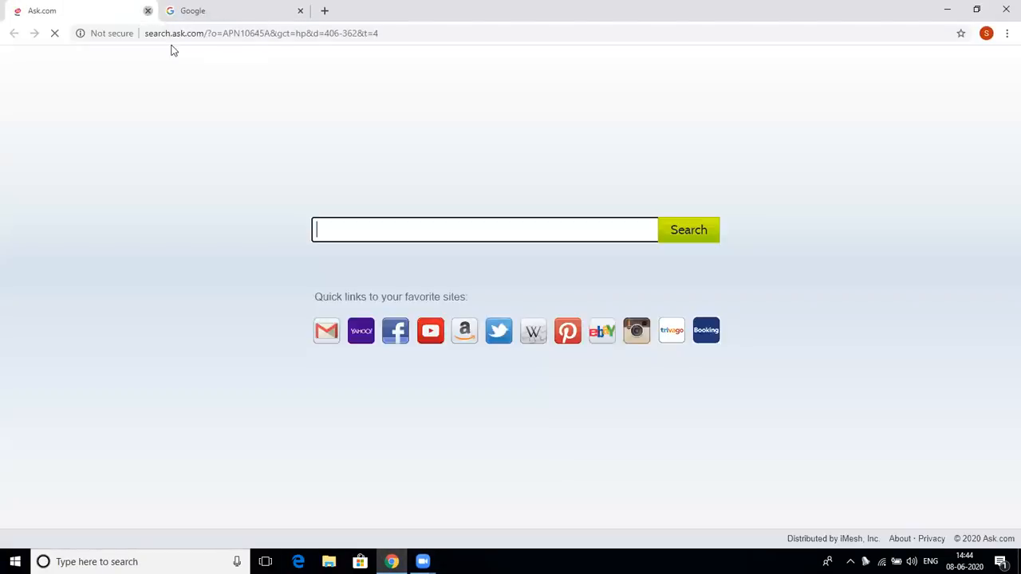
pyautogui.click(148, 11)
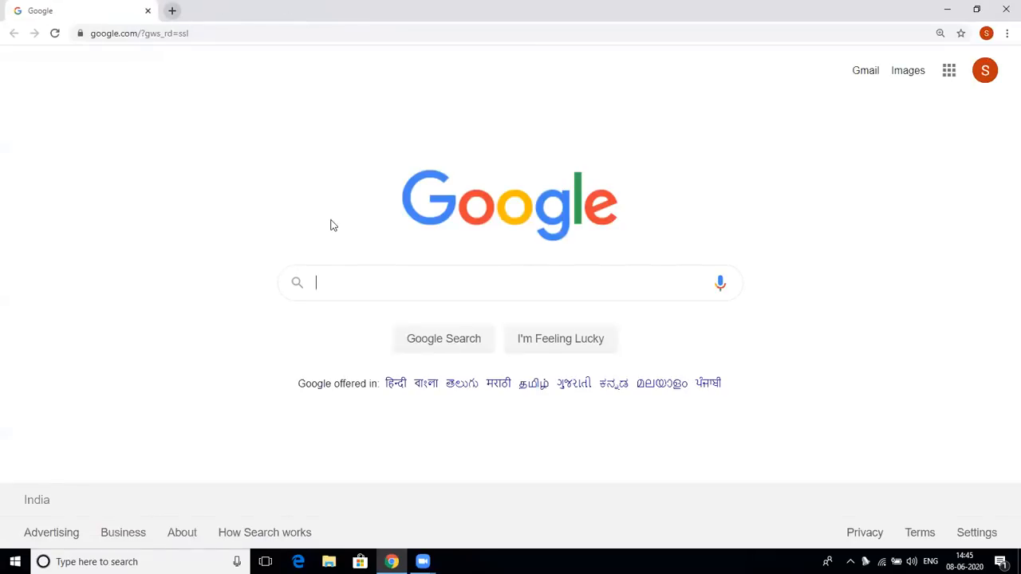
# Search Google for H5P, open the h5p.org site from the results and go to the account through Log in
pyautogui.write('H5')
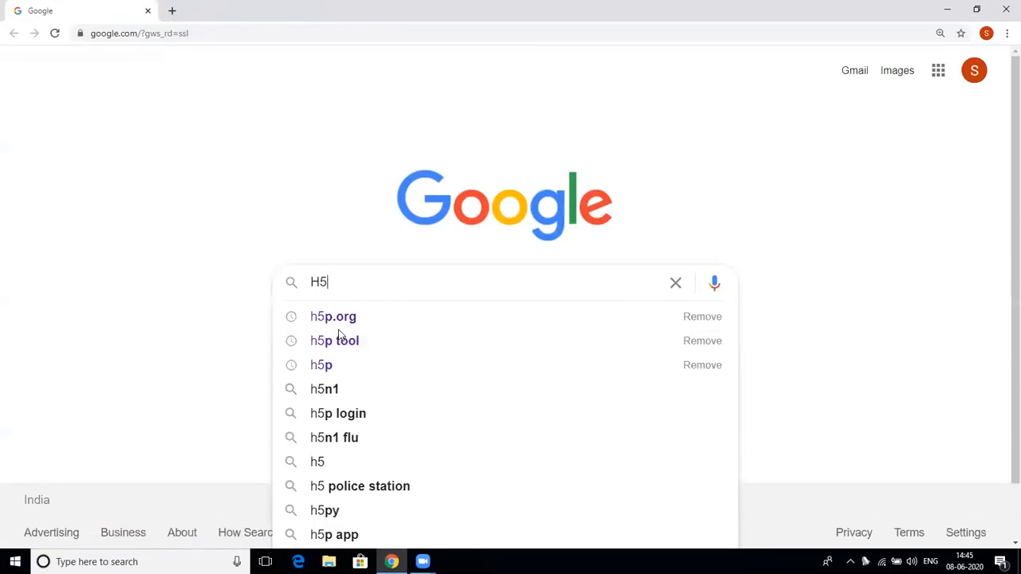
pyautogui.write('P')
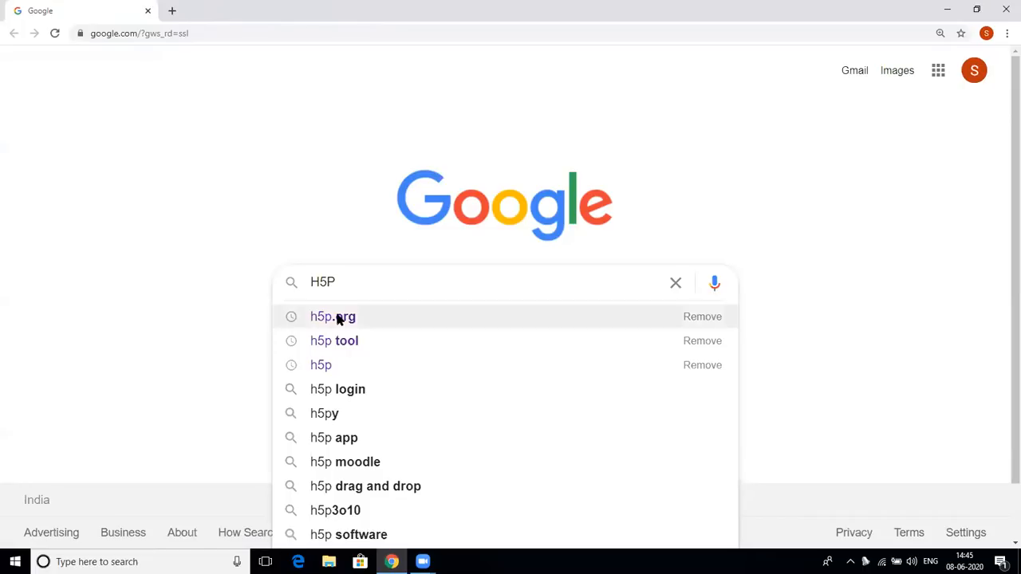
pyautogui.press('Return')
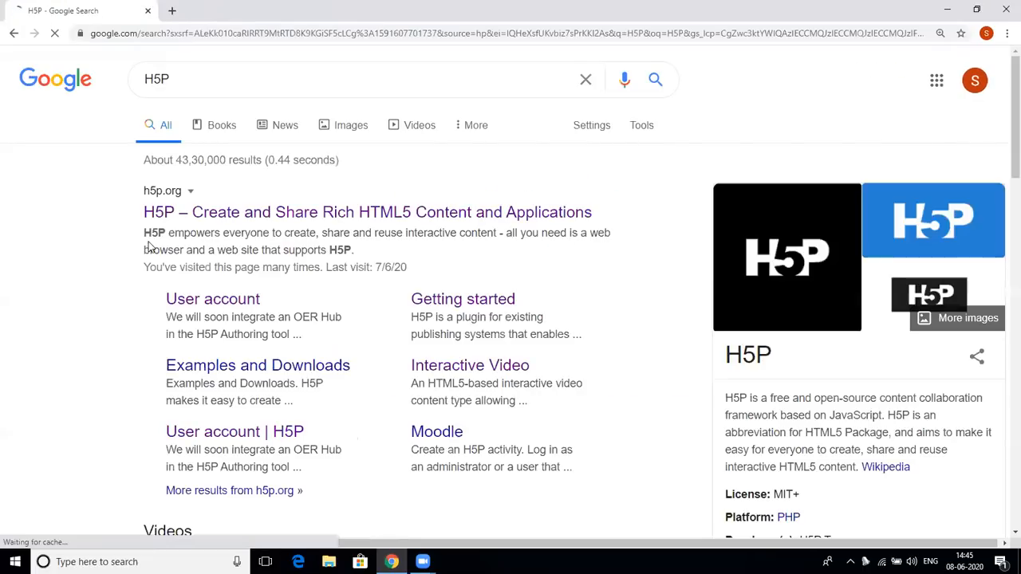
pyautogui.click(215, 213)
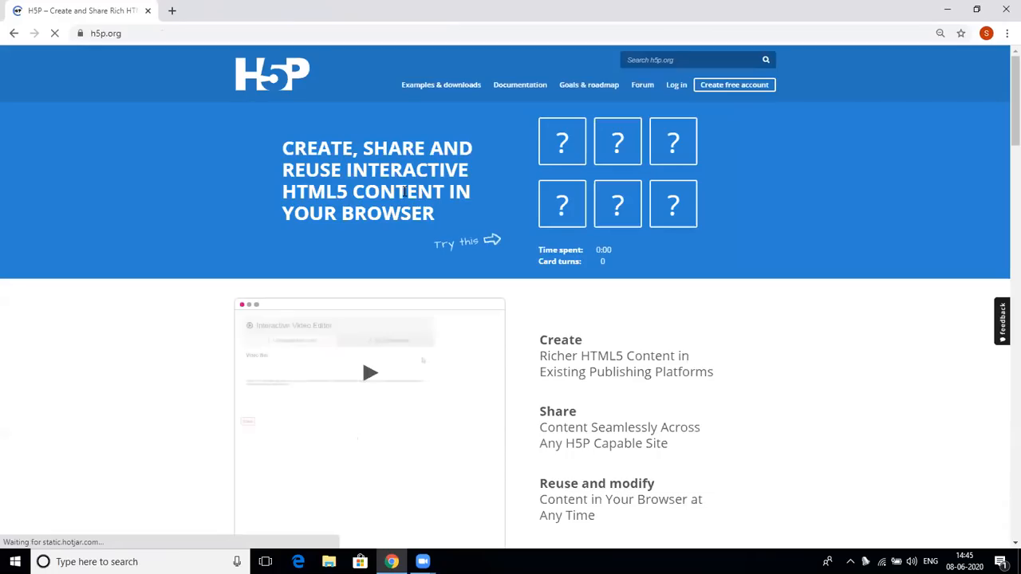
pyautogui.click(679, 89)
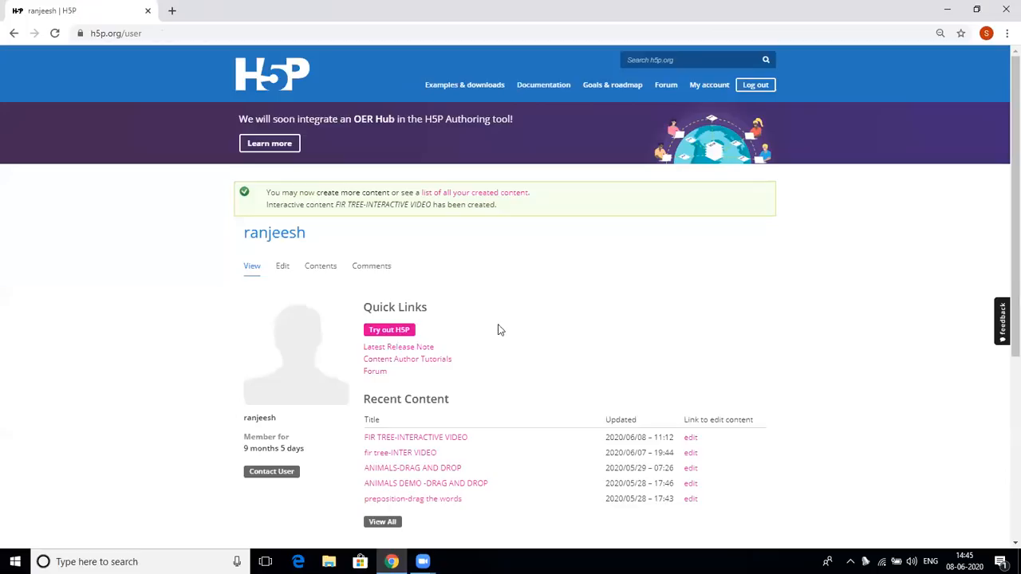
# Open FIR TREE-INTERACTIVE VIDEO from the recent content and play it with the speaker volume set to 100
pyautogui.click(411, 440)
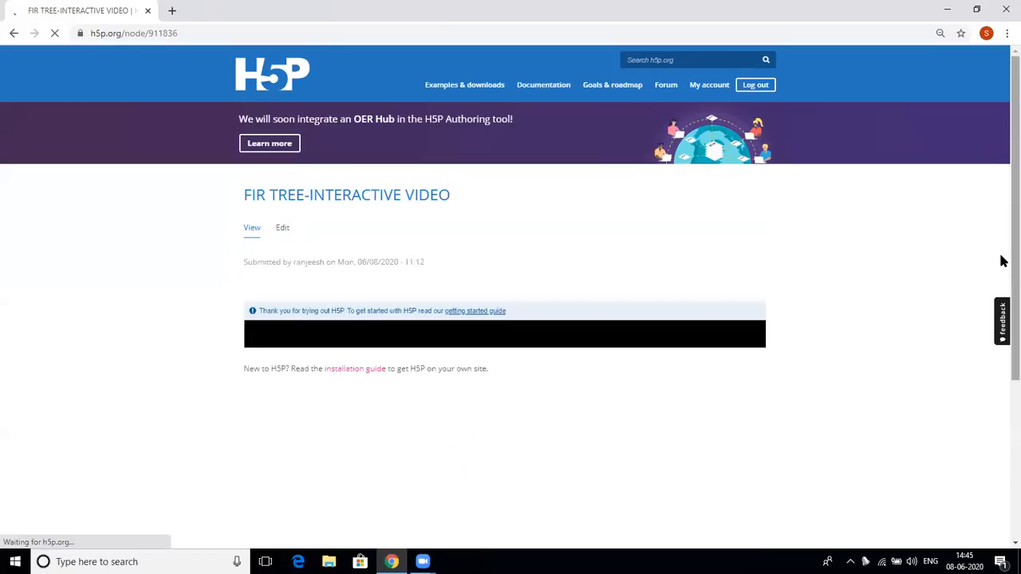
pyautogui.scroll(-2, 1003, 319)
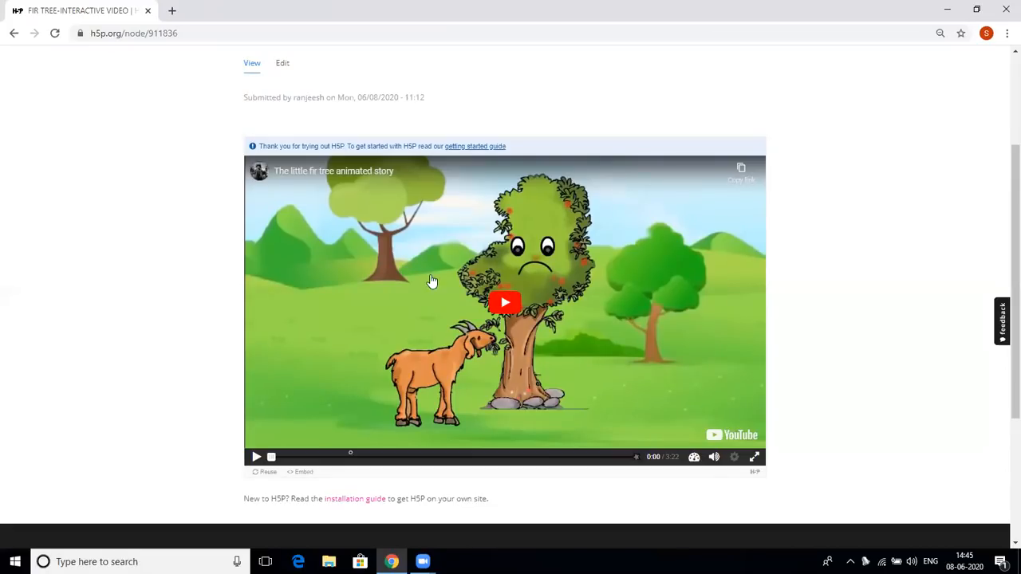
pyautogui.click(501, 304)
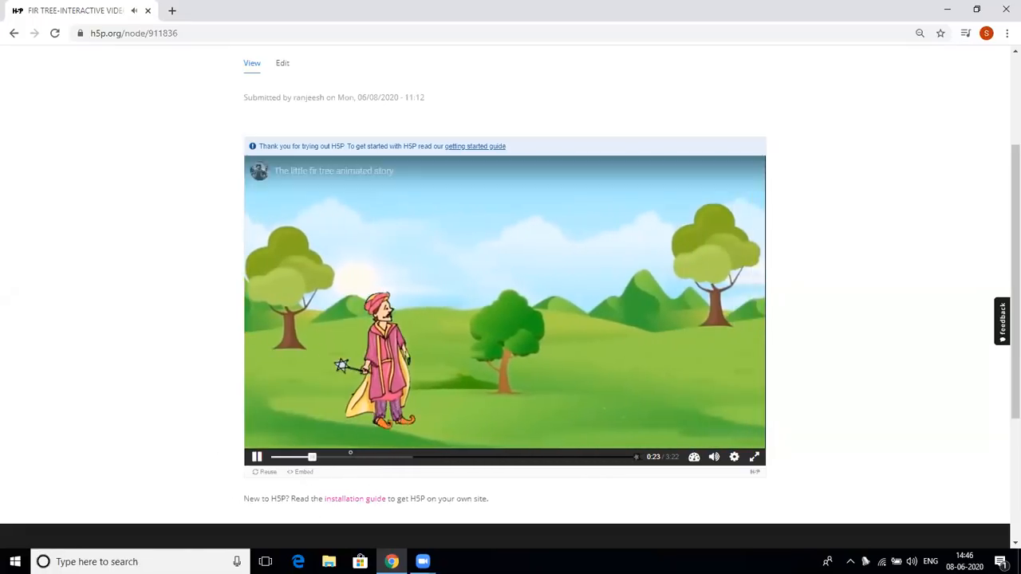
pyautogui.click(912, 561)
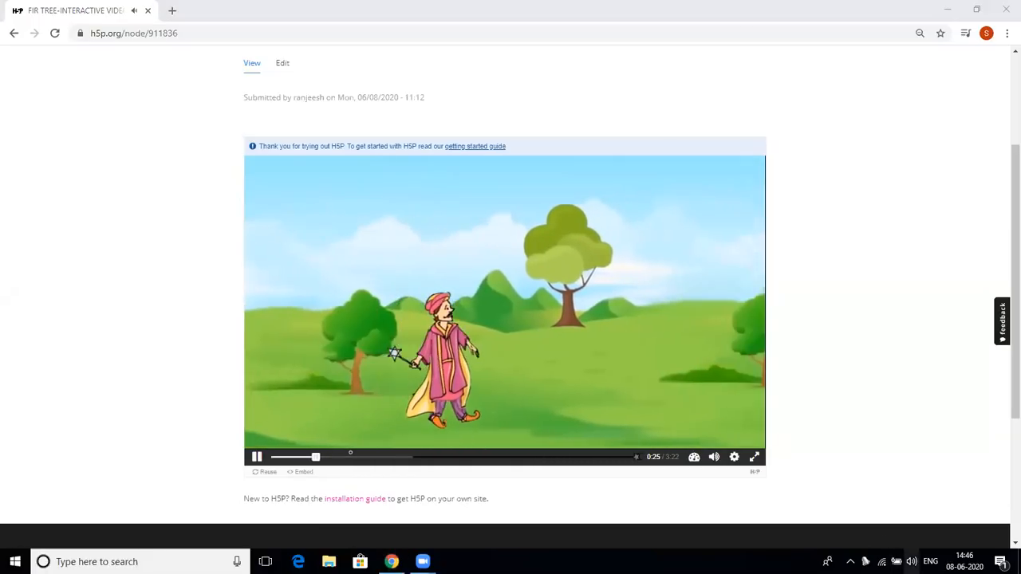
pyautogui.click(979, 531)
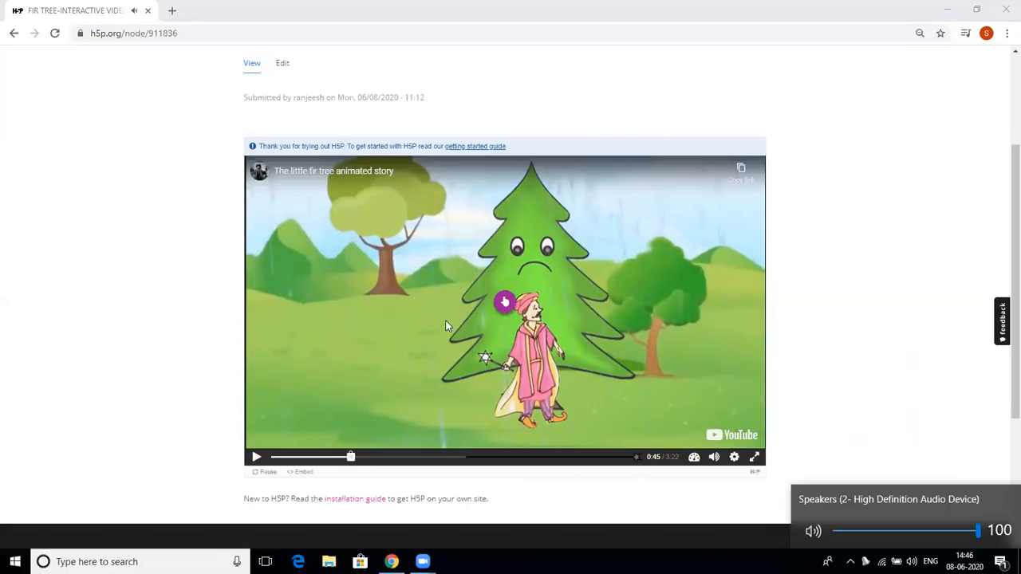
# Open the magician question at 0:45, submit MUTTY as the answer for checking and continue the video
pyautogui.click(502, 301)
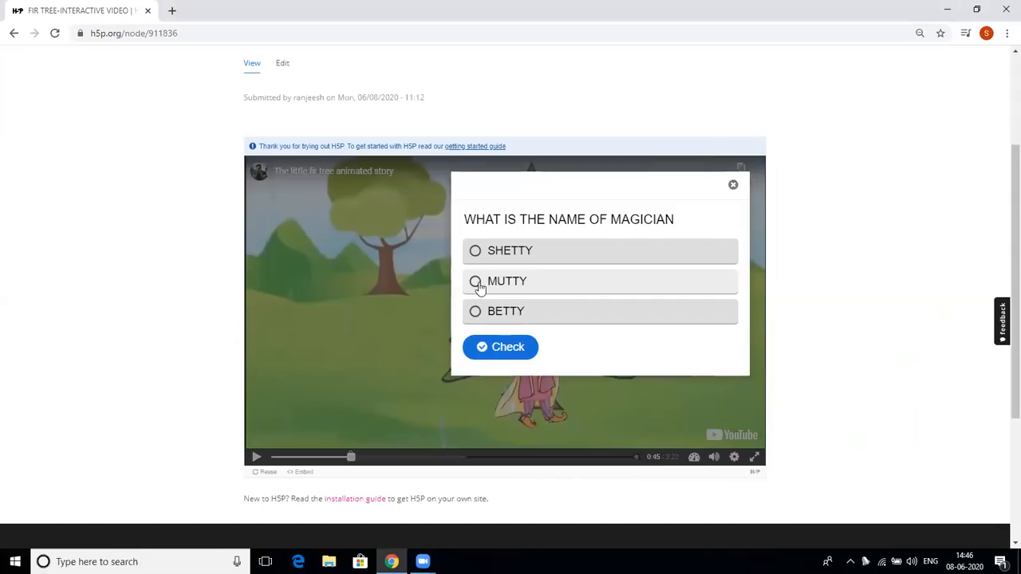
pyautogui.click(474, 283)
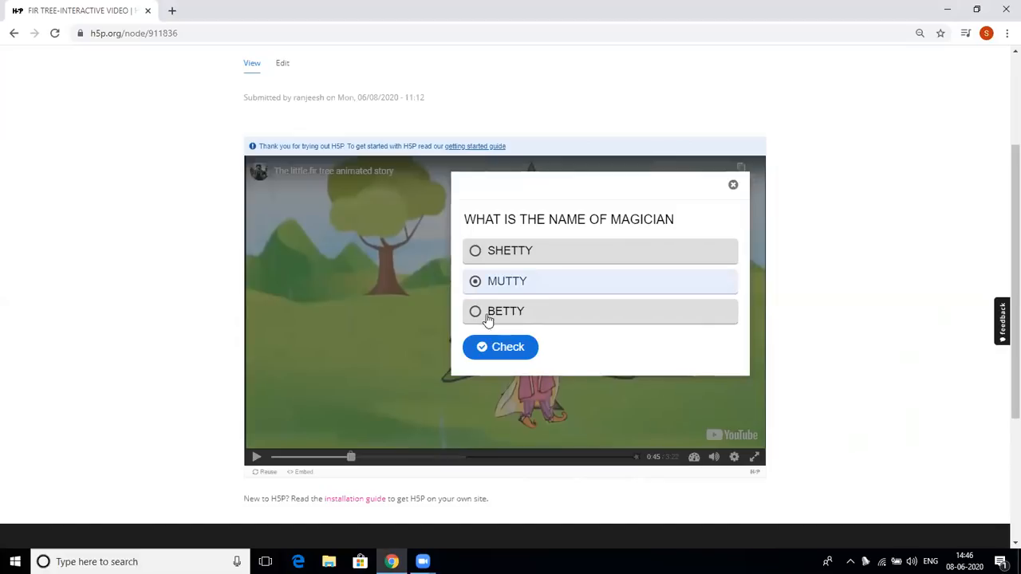
pyautogui.click(500, 349)
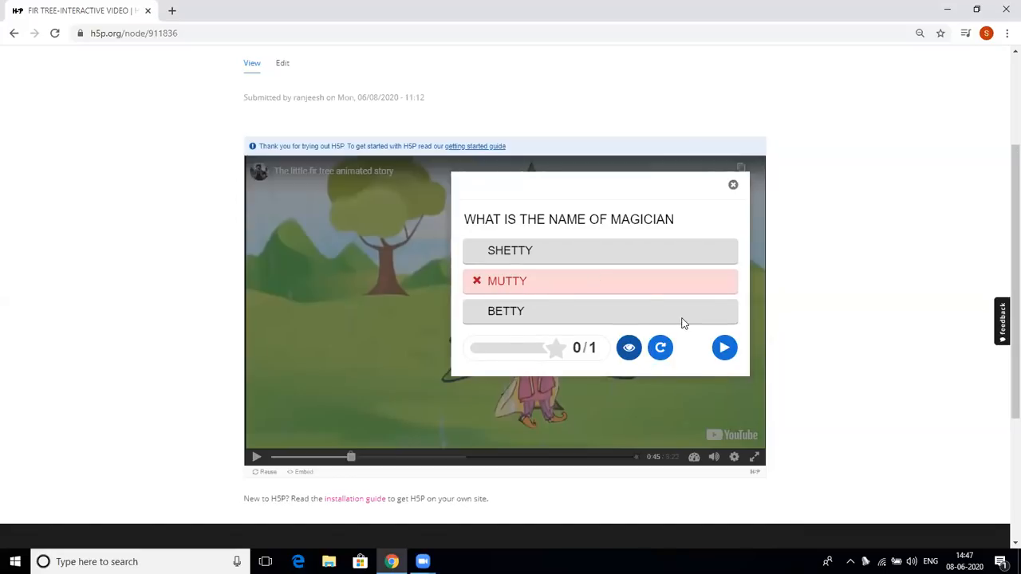
pyautogui.click(723, 349)
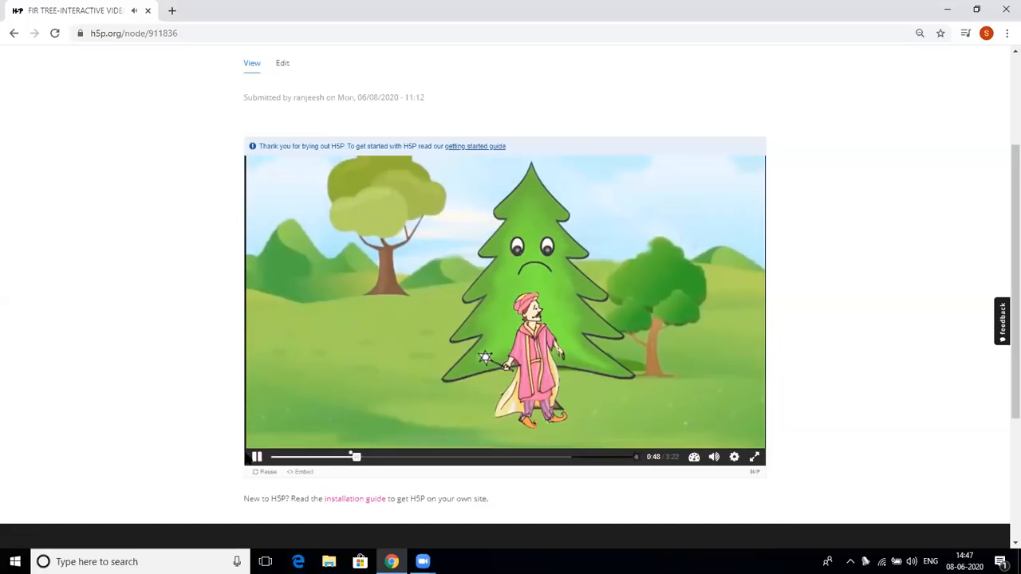
# Pause the video, open FIR TREE-INTERACTIVE VIDEO for editing and go to its Add interactions stage
pyautogui.click(255, 457)
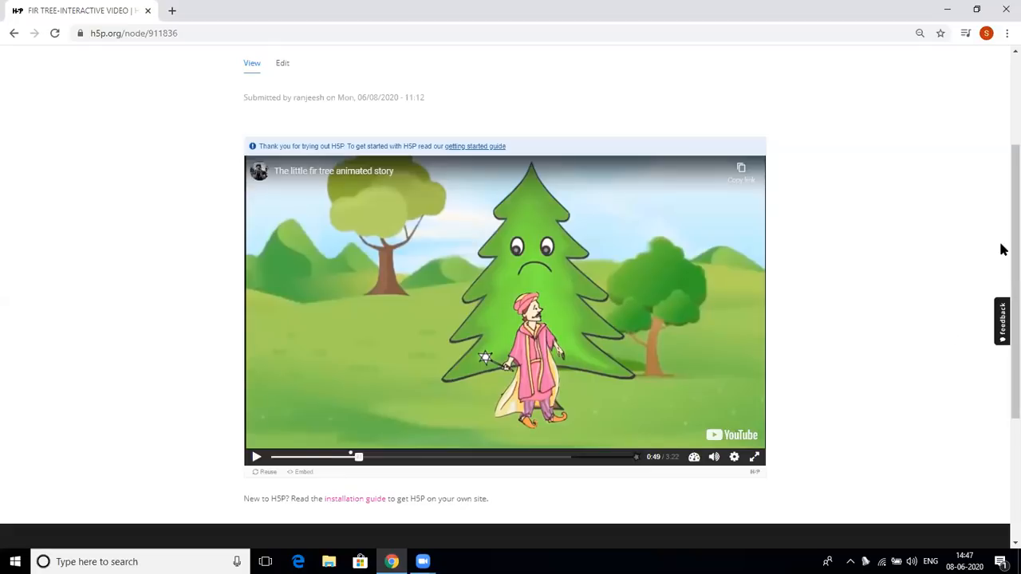
pyautogui.scroll(2, 1004, 198)
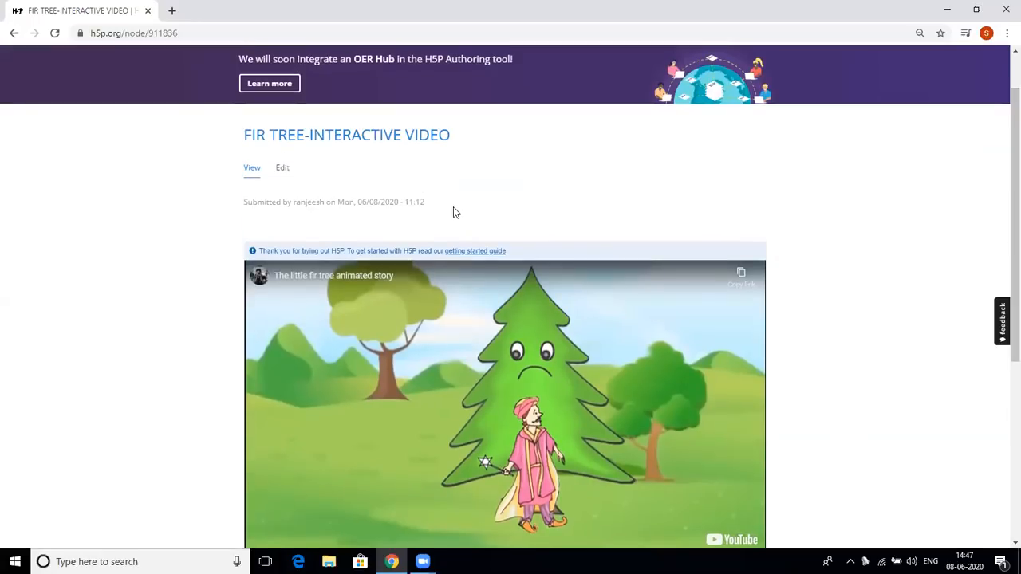
pyautogui.click(283, 170)
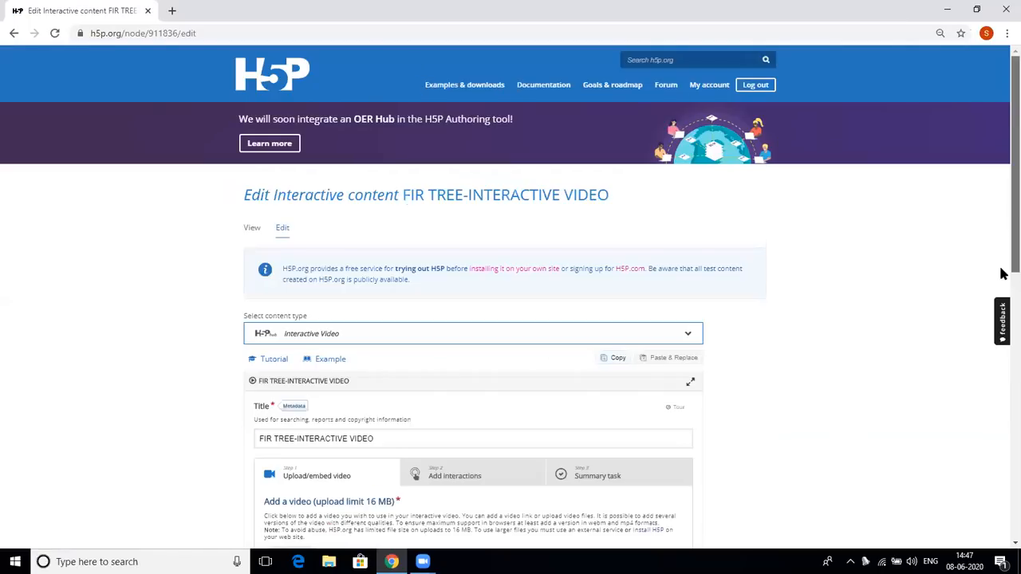
pyautogui.moveTo(1004, 198); pyautogui.dragTo(1004, 274)
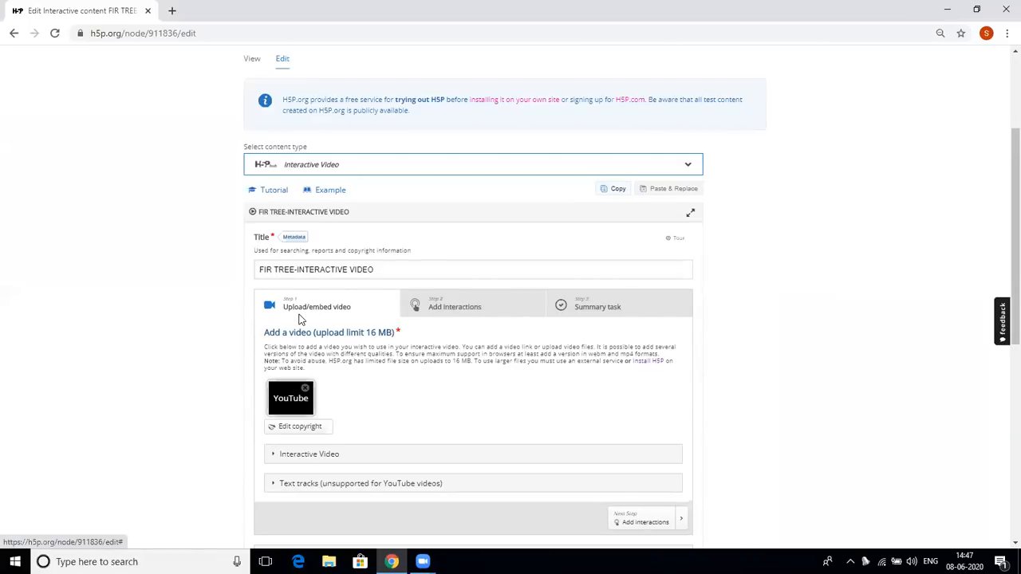
pyautogui.click(459, 311)
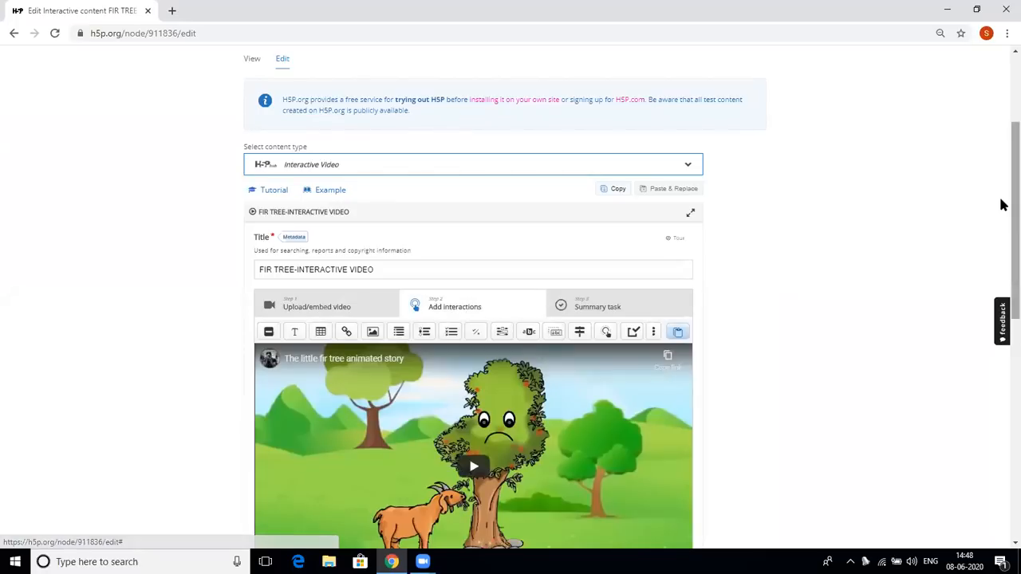
pyautogui.scroll(-3, 1002, 240)
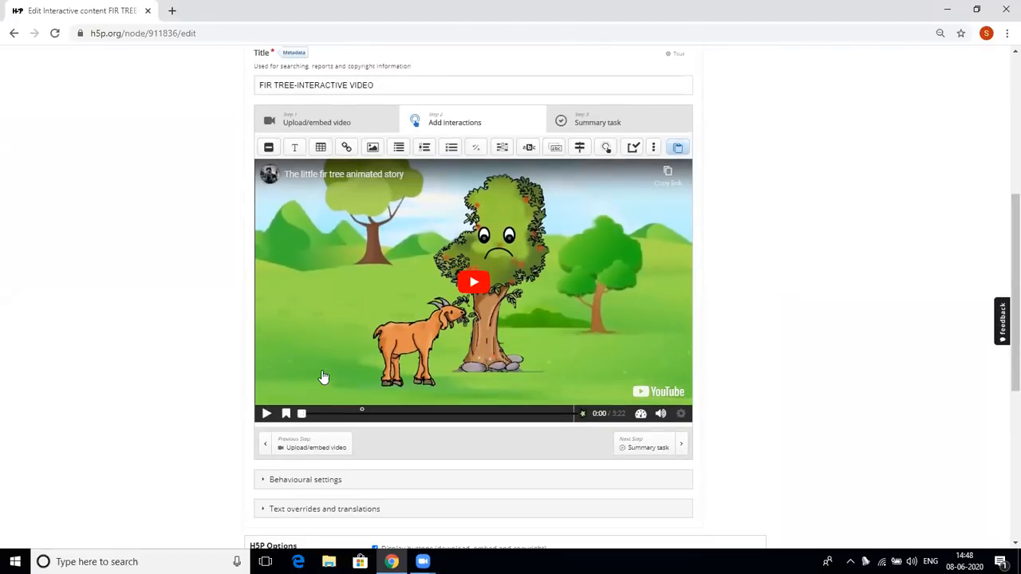
# Move the video to the interaction at 0:45 and open its multiple choice question for editing
pyautogui.click(311, 413)
pyautogui.moveTo(322, 424); pyautogui.dragTo(361, 416)
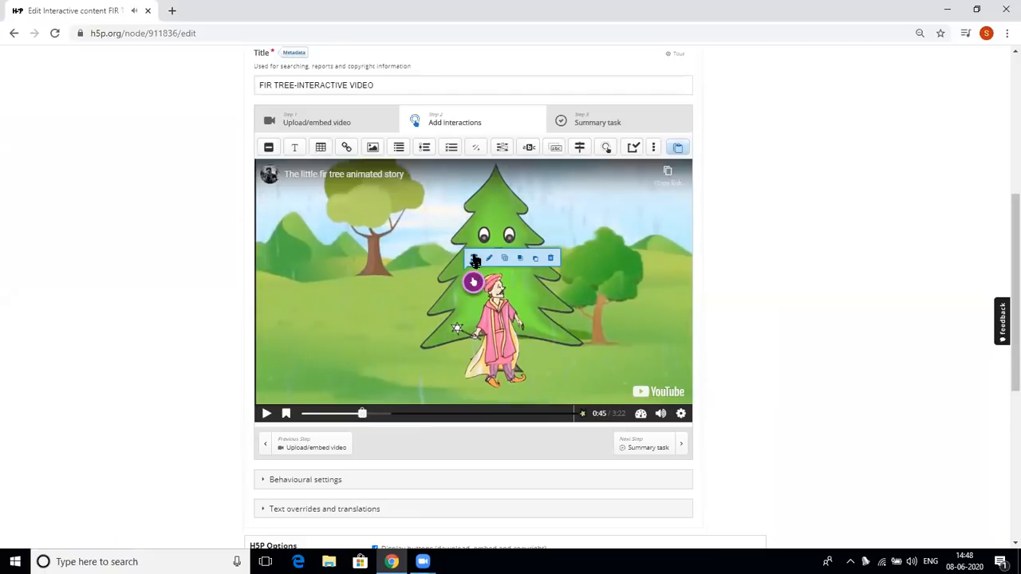
pyautogui.moveTo(476, 257); pyautogui.dragTo(437, 257)
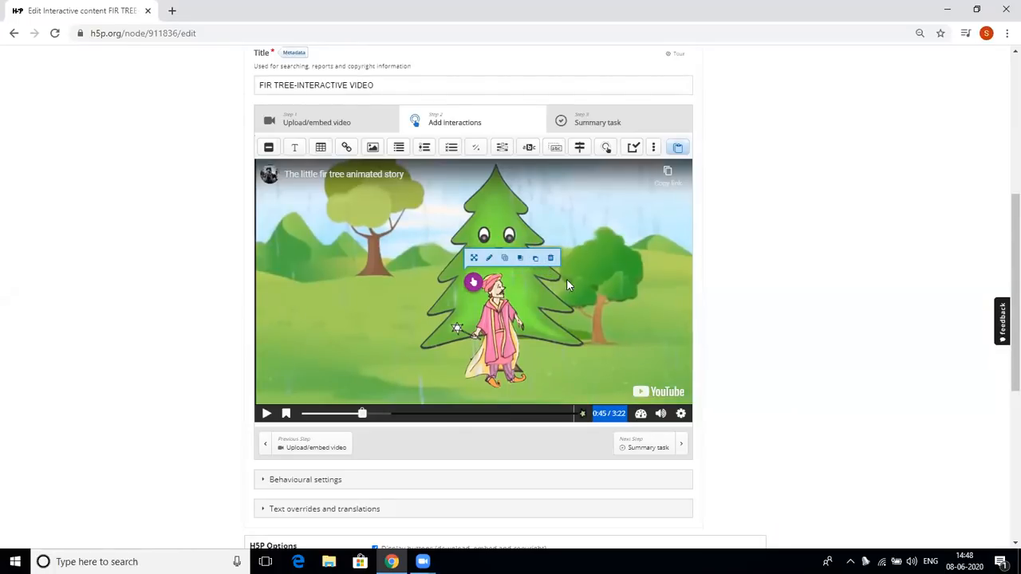
pyautogui.click(490, 259)
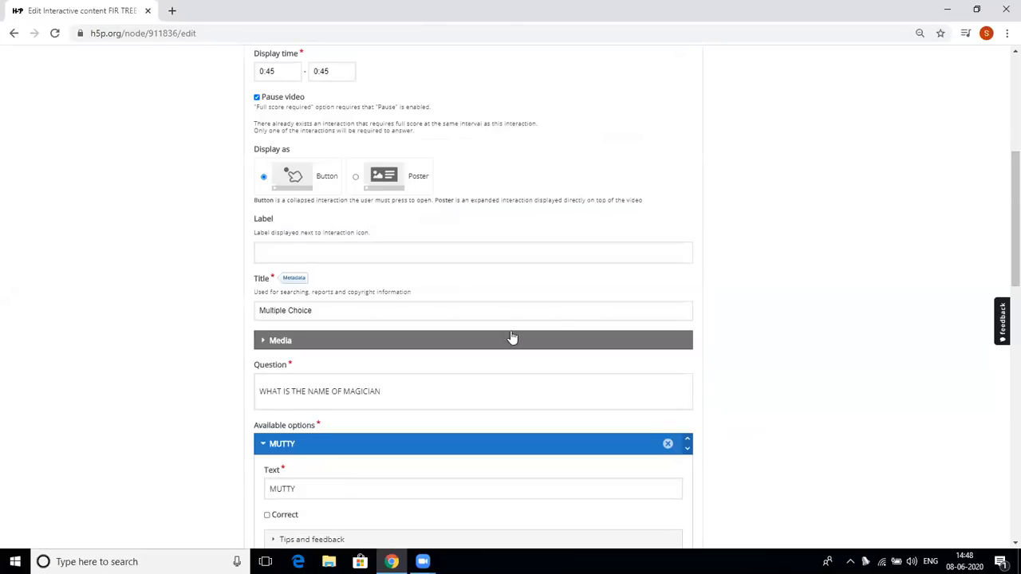
# Expand the magician question's Adaptivity settings and its Action on wrong options
pyautogui.scroll(-3, 1004, 240)
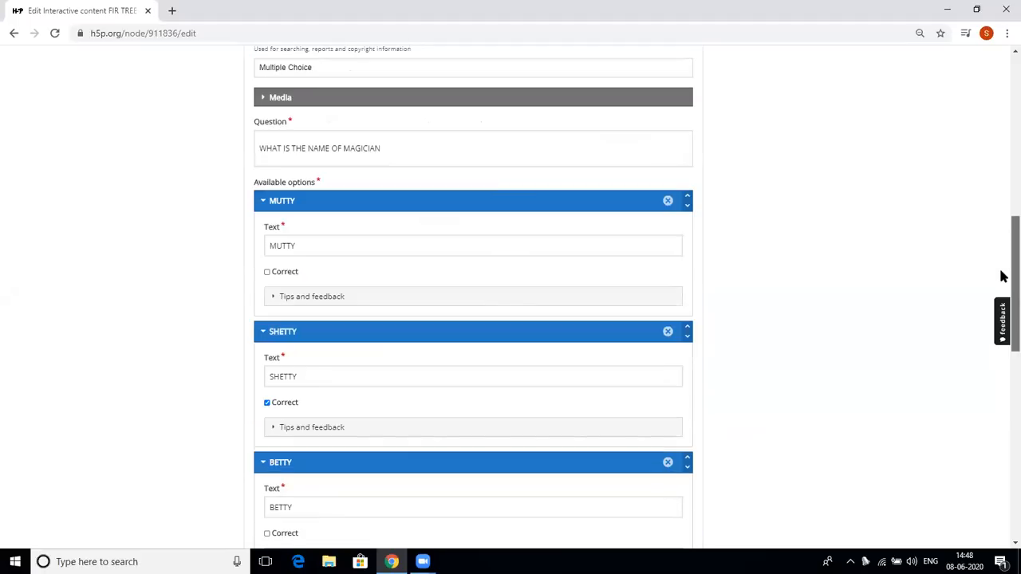
pyautogui.scroll(-5, 1003, 275)
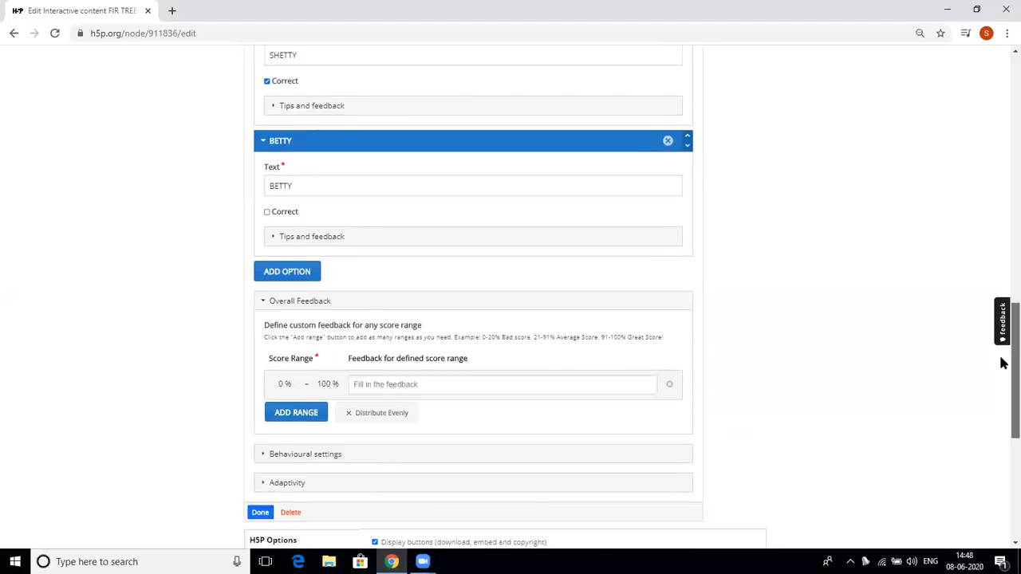
pyautogui.scroll(-1, 1003, 399)
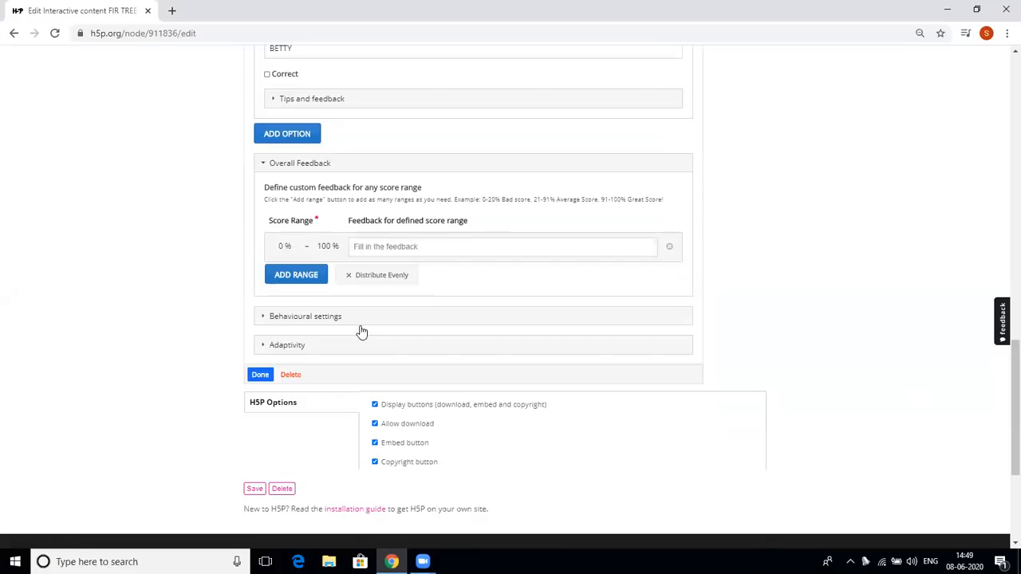
pyautogui.click(296, 348)
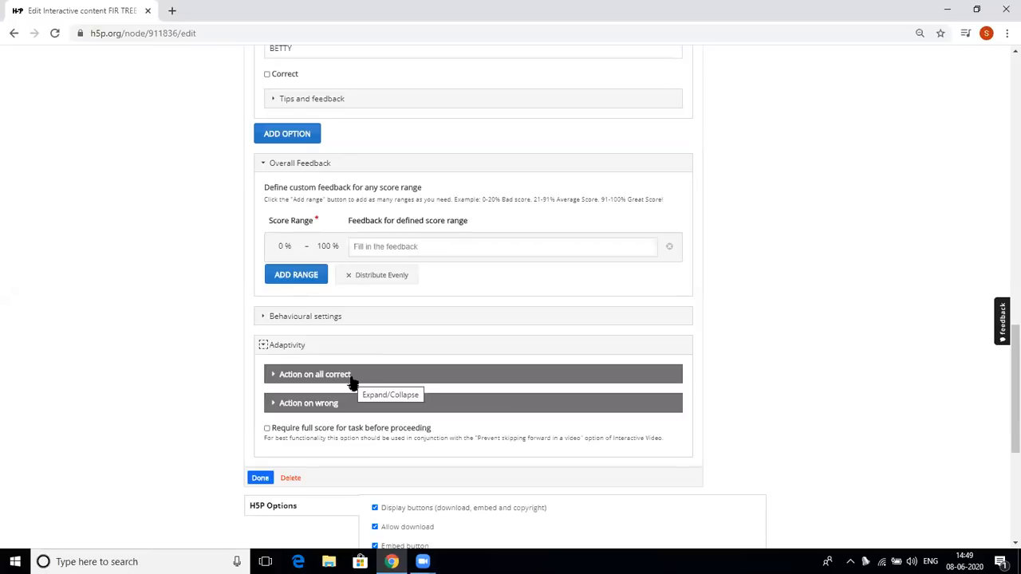
pyautogui.click(305, 411)
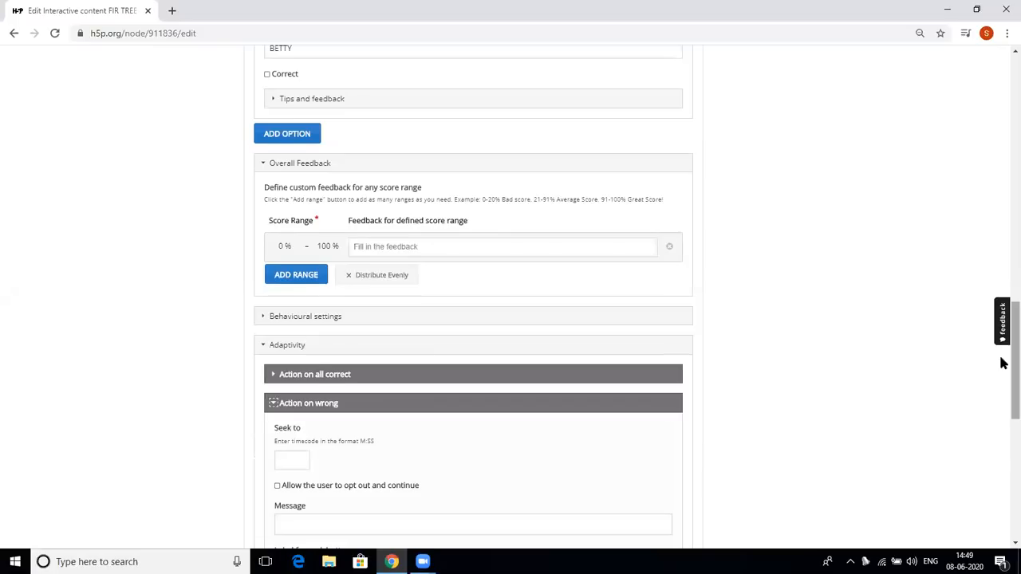
pyautogui.scroll(-2, 1003, 375)
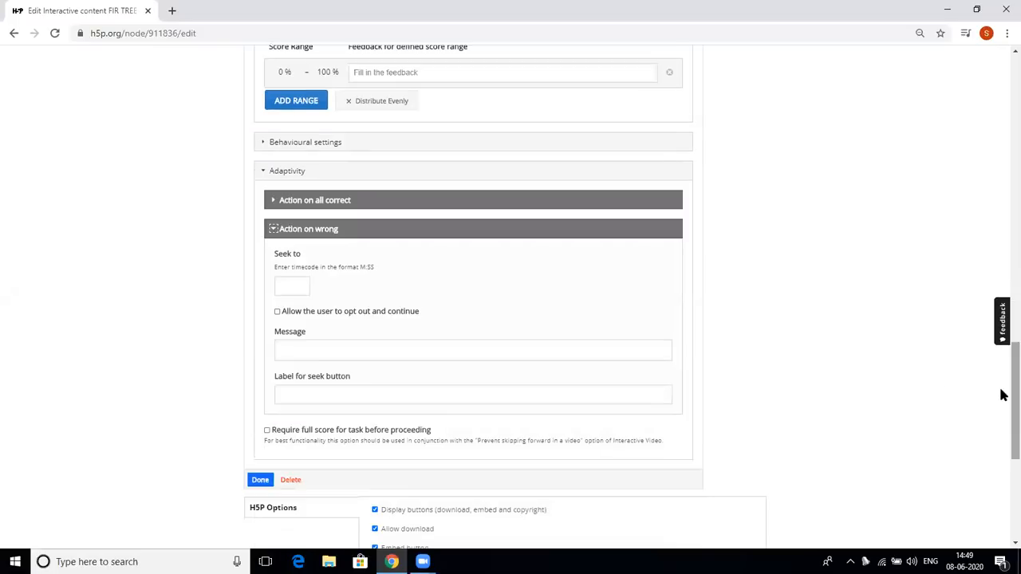
# Check the question's display time and set the Seek to timecode for a wrong answer to 0:35
pyautogui.click(287, 284)
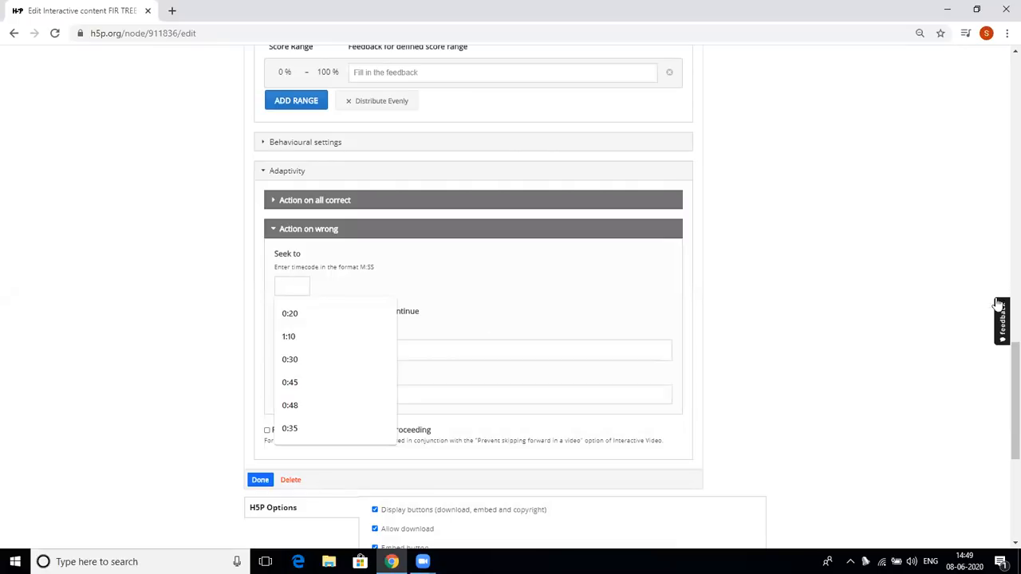
pyautogui.moveTo(1004, 369); pyautogui.dragTo(987, 149)
pyautogui.scroll(10, 1004, 354)
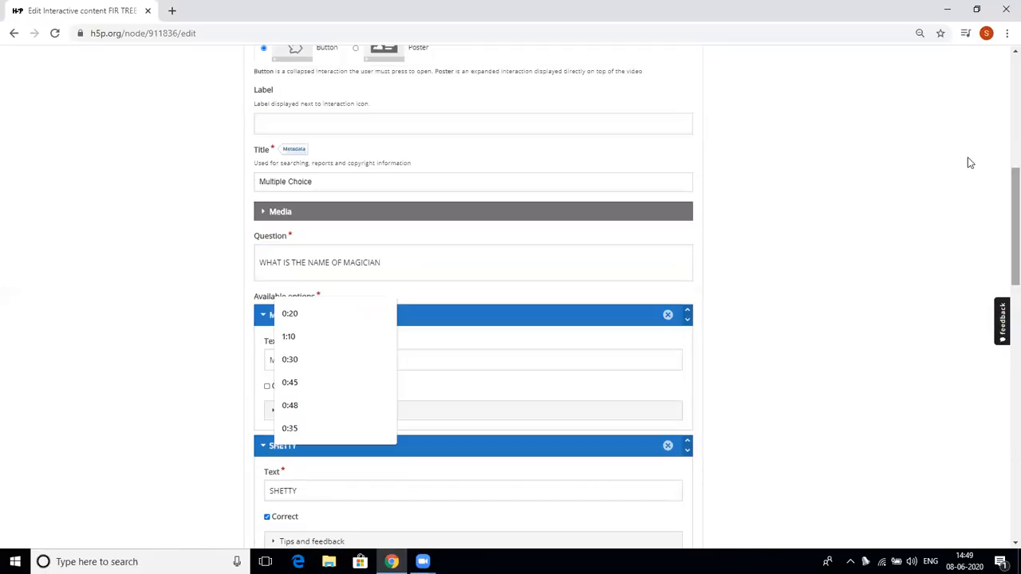
pyautogui.moveTo(1012, 188); pyautogui.dragTo(1012, 93)
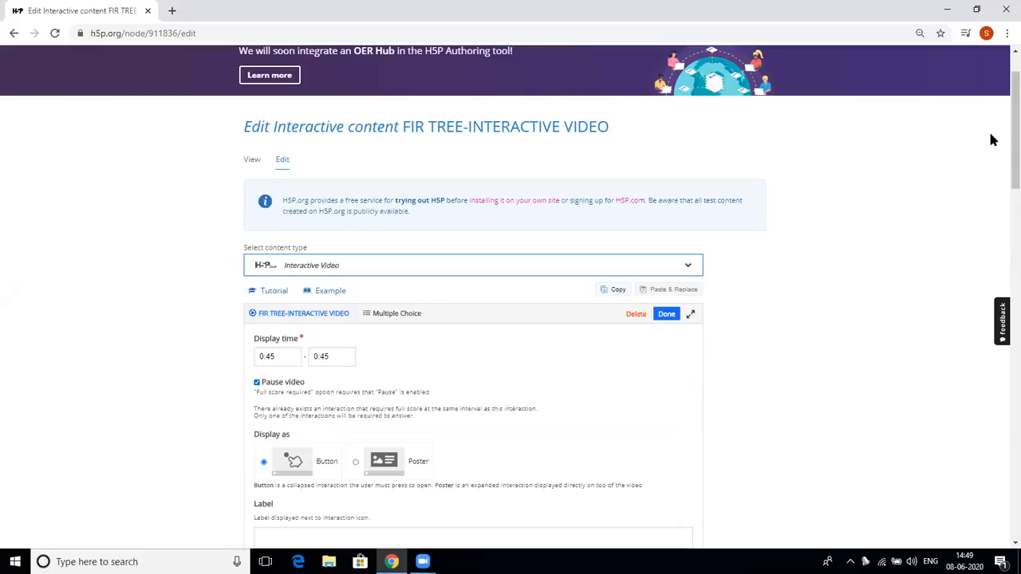
pyautogui.moveTo(1004, 151); pyautogui.dragTo(1004, 415)
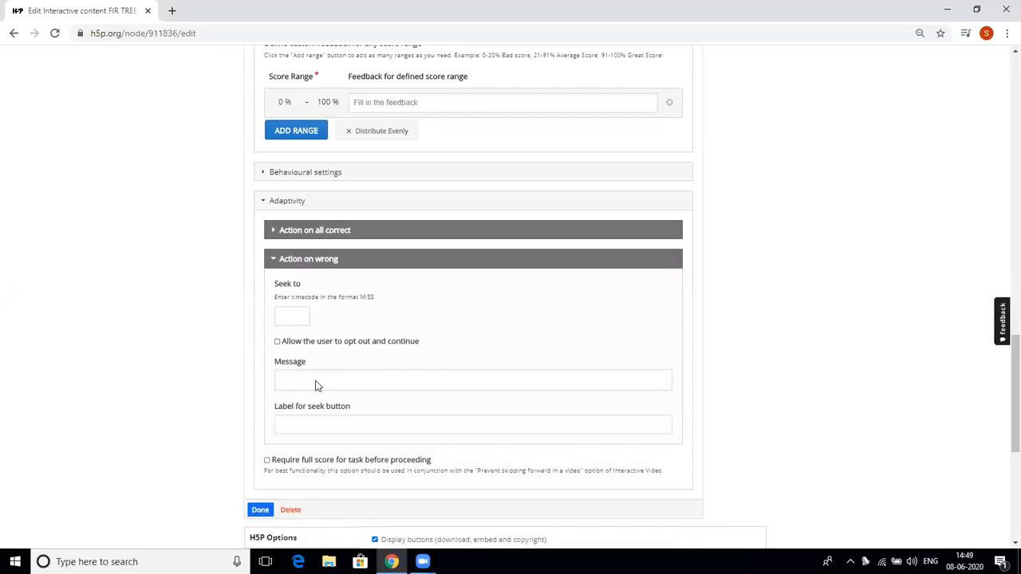
pyautogui.click(295, 315)
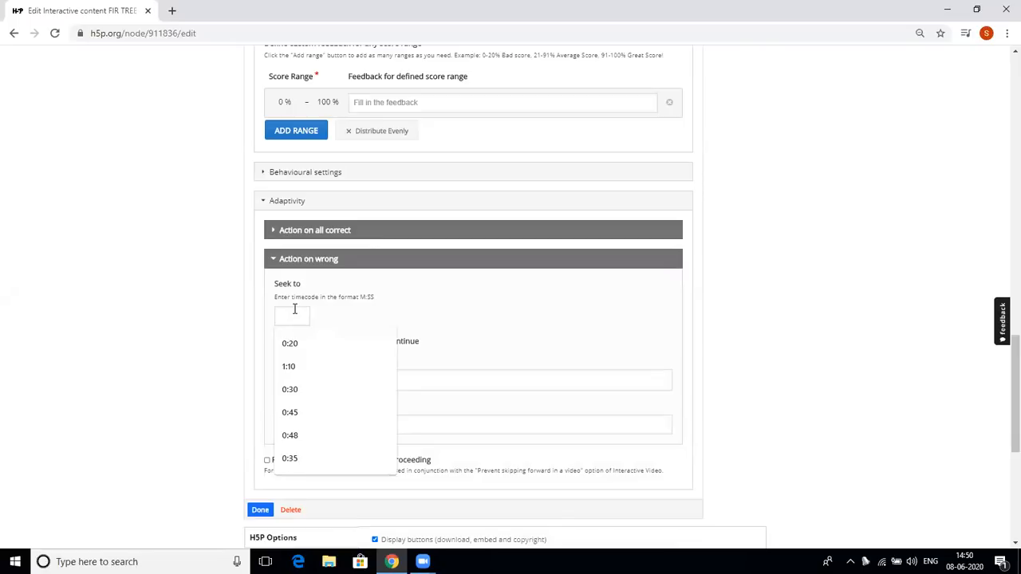
pyautogui.write('0:')
pyautogui.press('BackSpace')
pyautogui.write(':4')
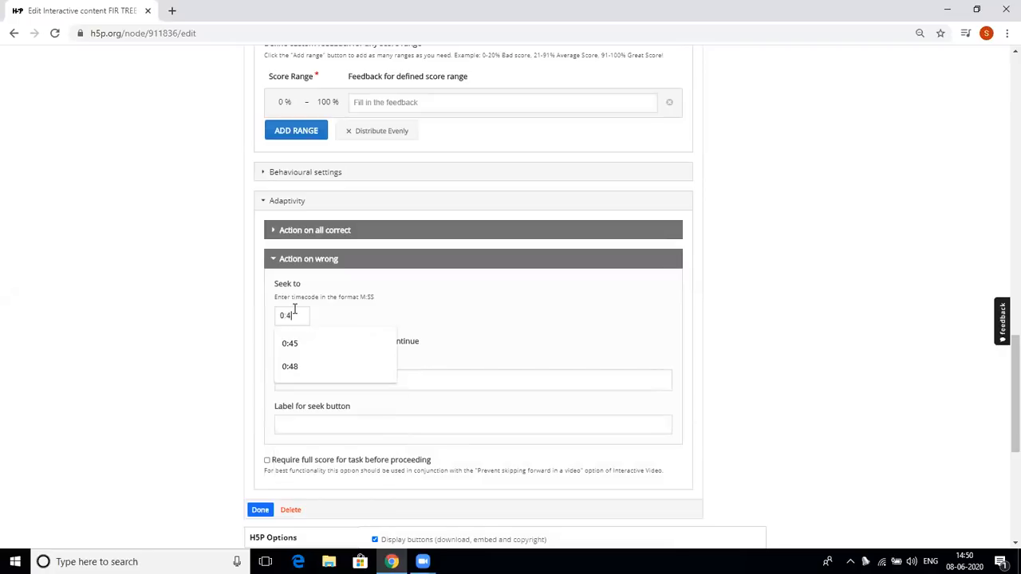
pyautogui.press('BackSpace')
pyautogui.write('35')
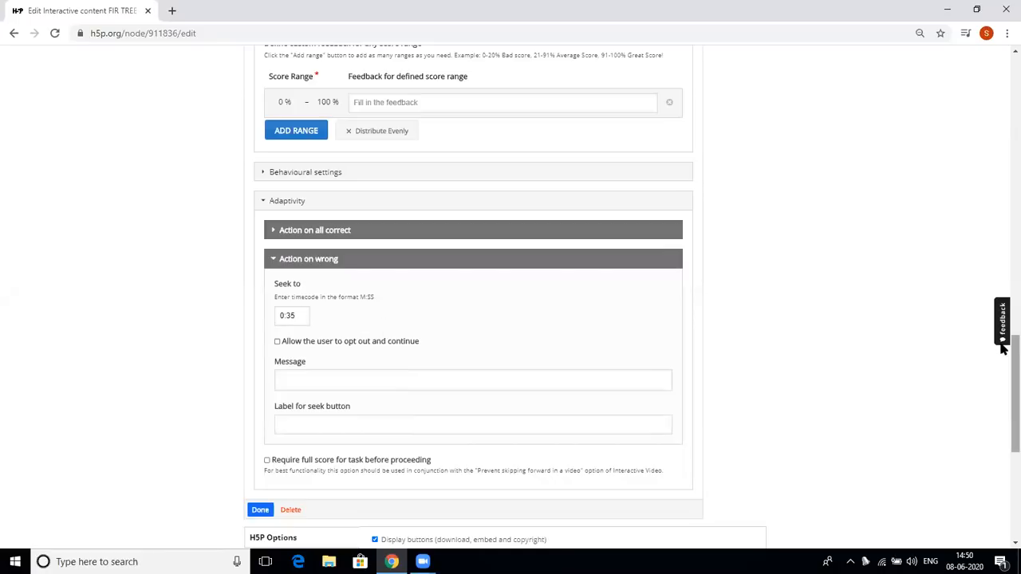
# Require full score for the task before proceeding, finish editing the question and save the interactive video
pyautogui.scroll(-2, 1003, 351)
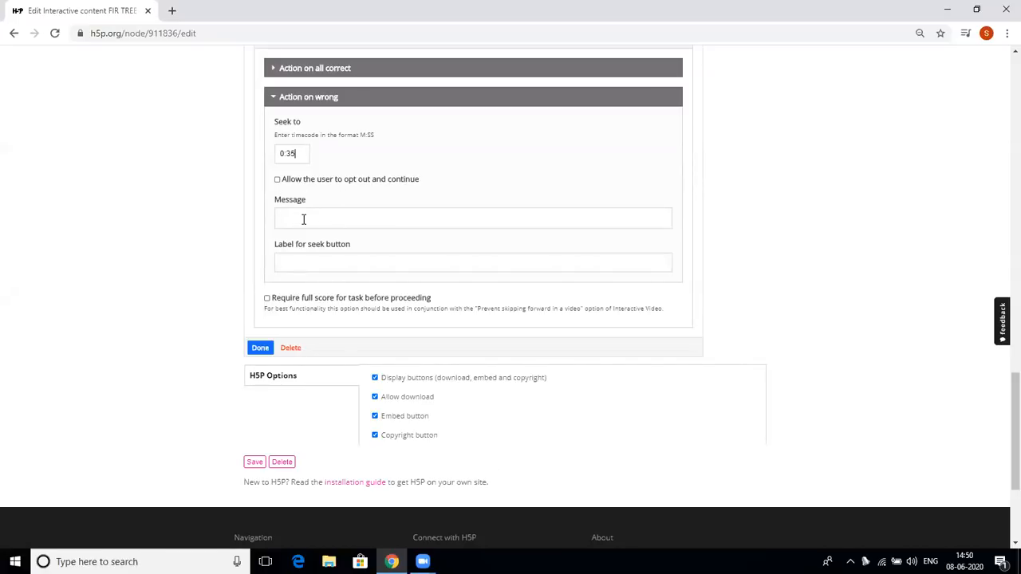
pyautogui.click(267, 301)
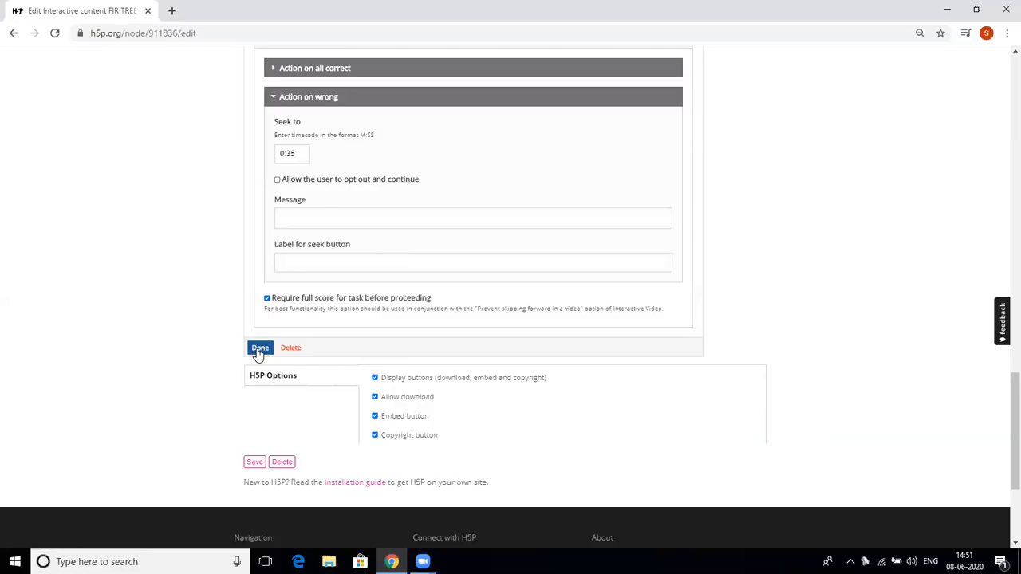
pyautogui.click(260, 349)
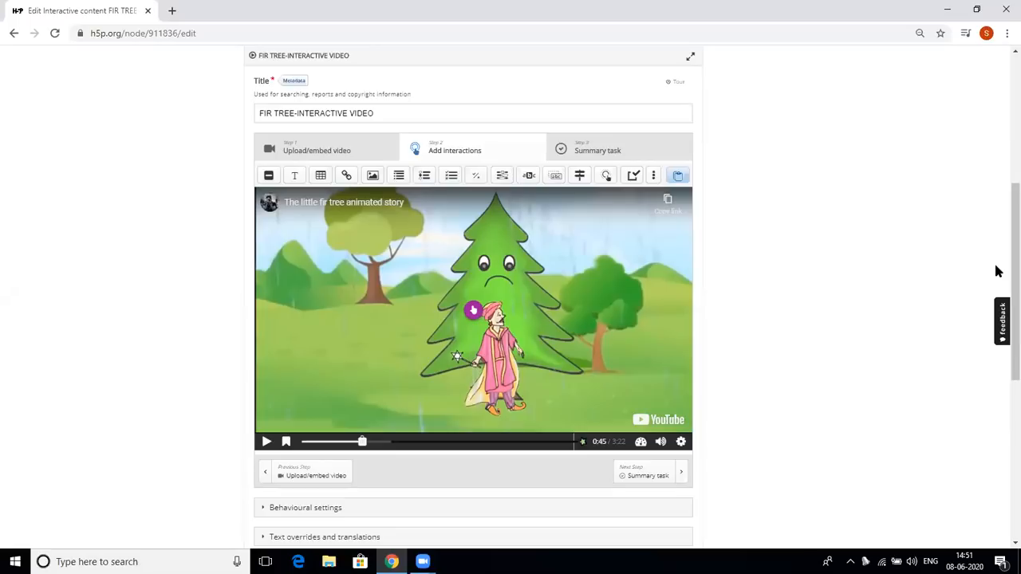
pyautogui.scroll(-3, 1003, 274)
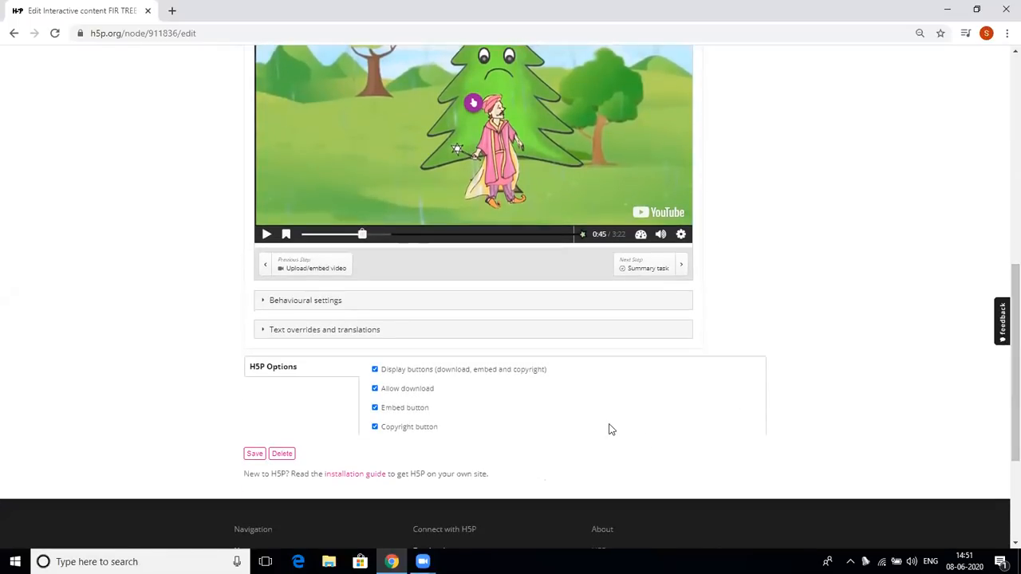
pyautogui.click(255, 454)
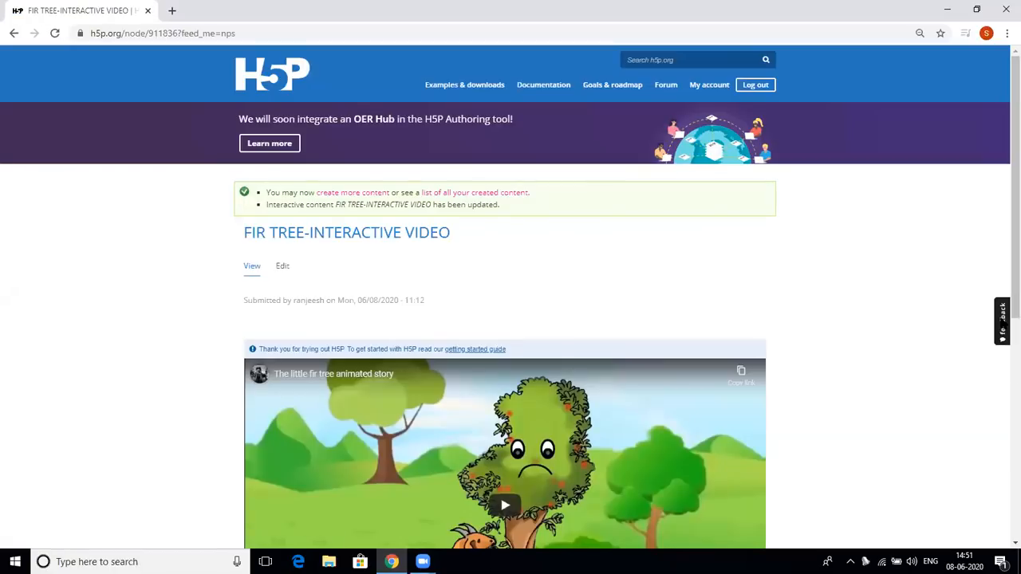
# Advance the saved video to the magician question, submit MUTTY as the answer for checking and continue
pyautogui.scroll(-1, 1003, 267)
pyautogui.scroll(-3, 1003, 380)
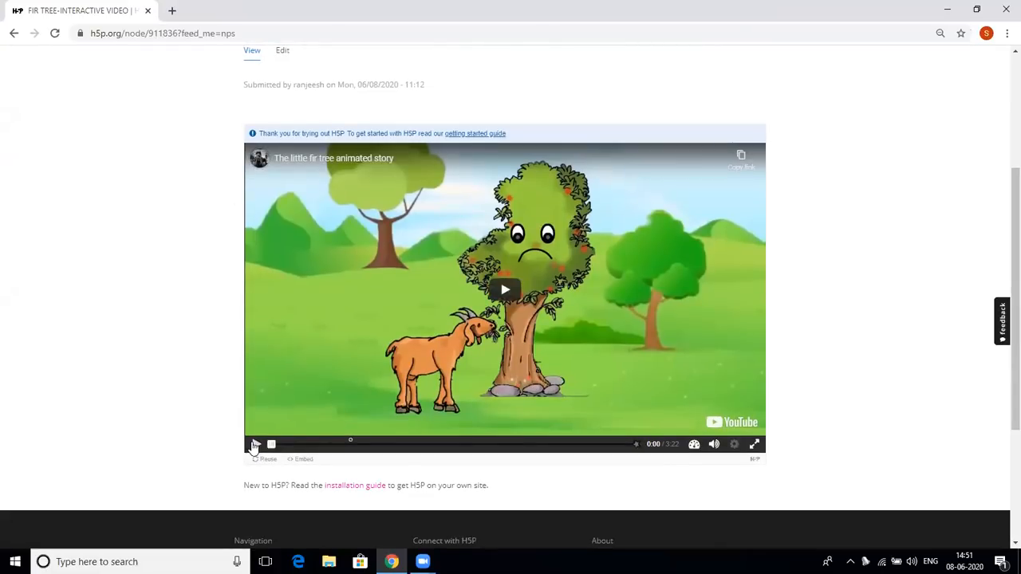
pyautogui.moveTo(271, 448); pyautogui.dragTo(338, 450)
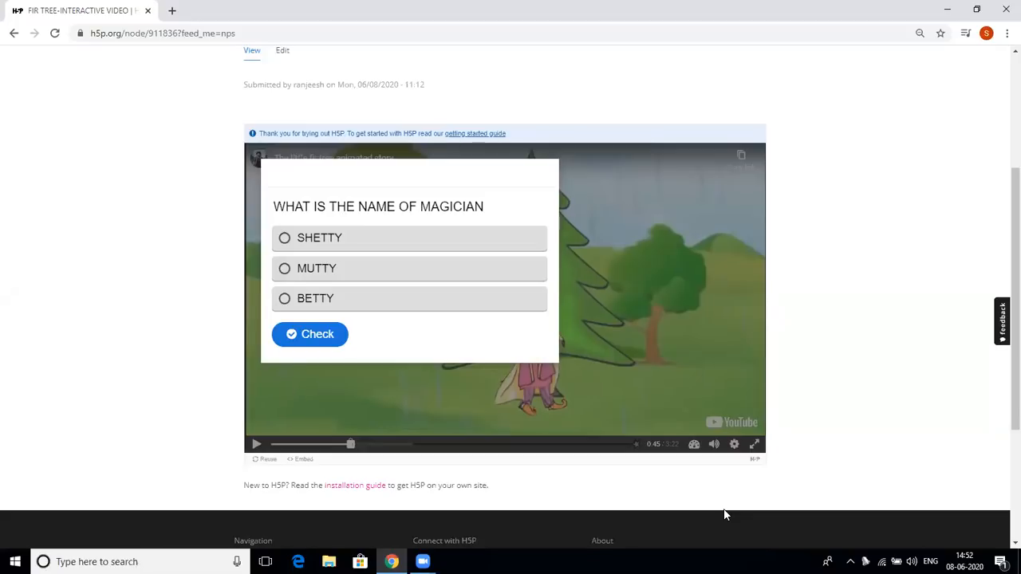
pyautogui.click(285, 271)
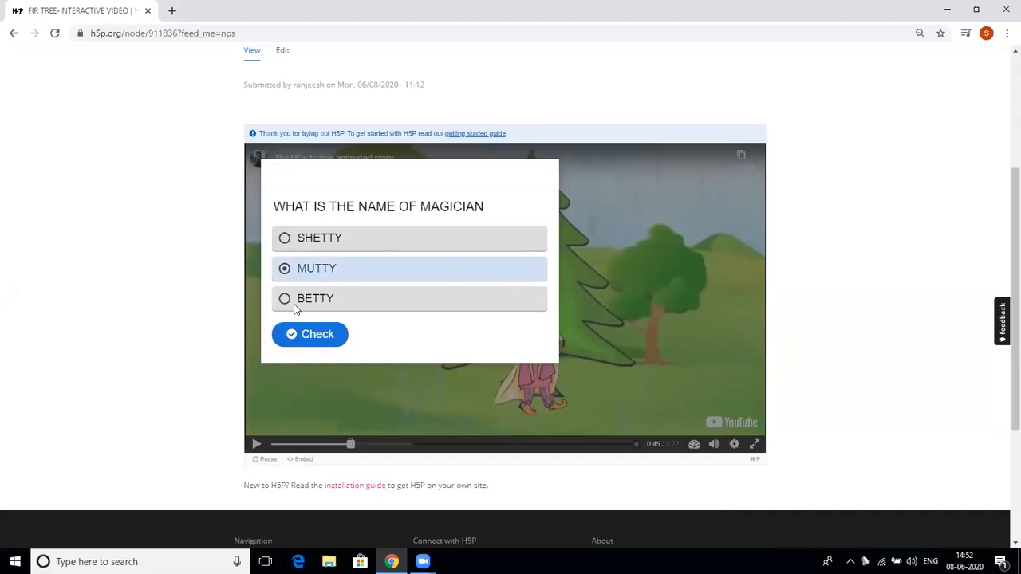
pyautogui.click(311, 335)
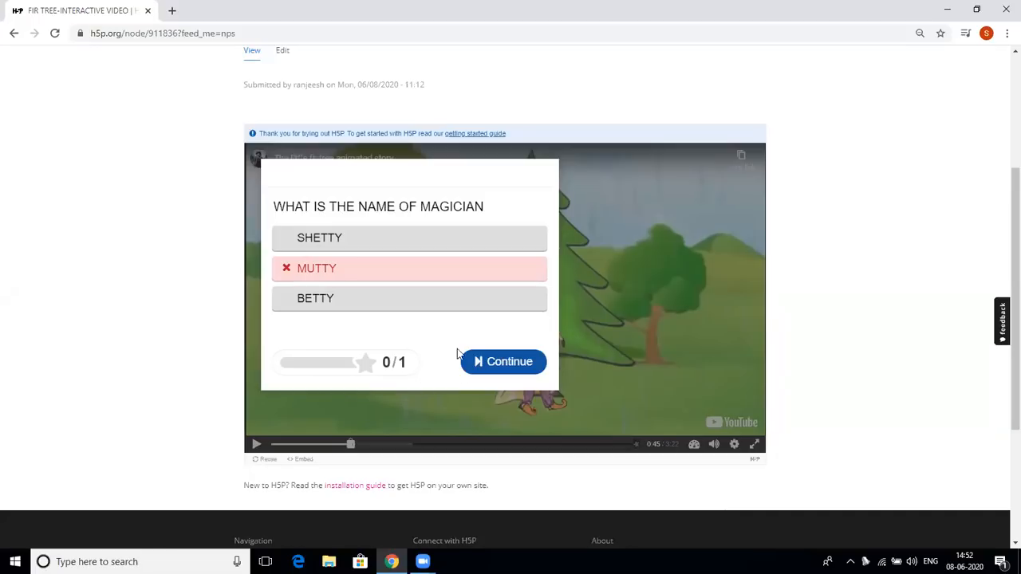
pyautogui.click(517, 369)
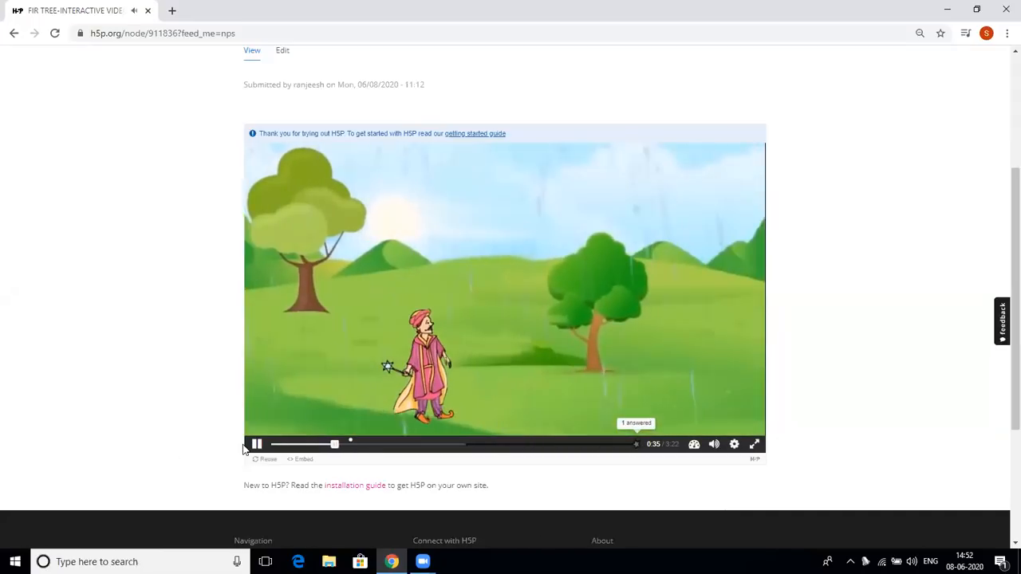
# Play the video on to the magician question, submit SHETTY as the answer for checking, continue and pause playback
pyautogui.click(256, 445)
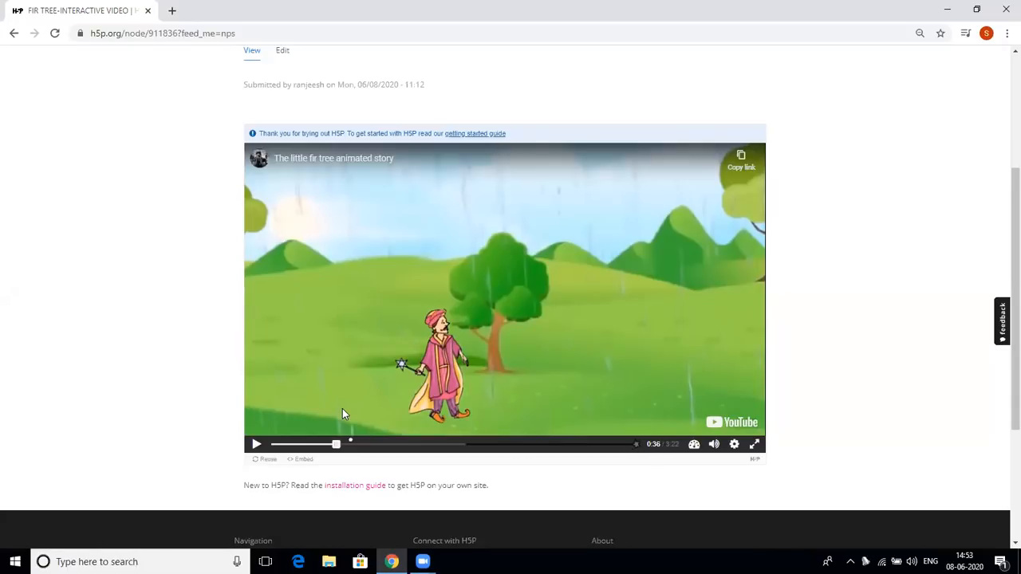
pyautogui.click(256, 444)
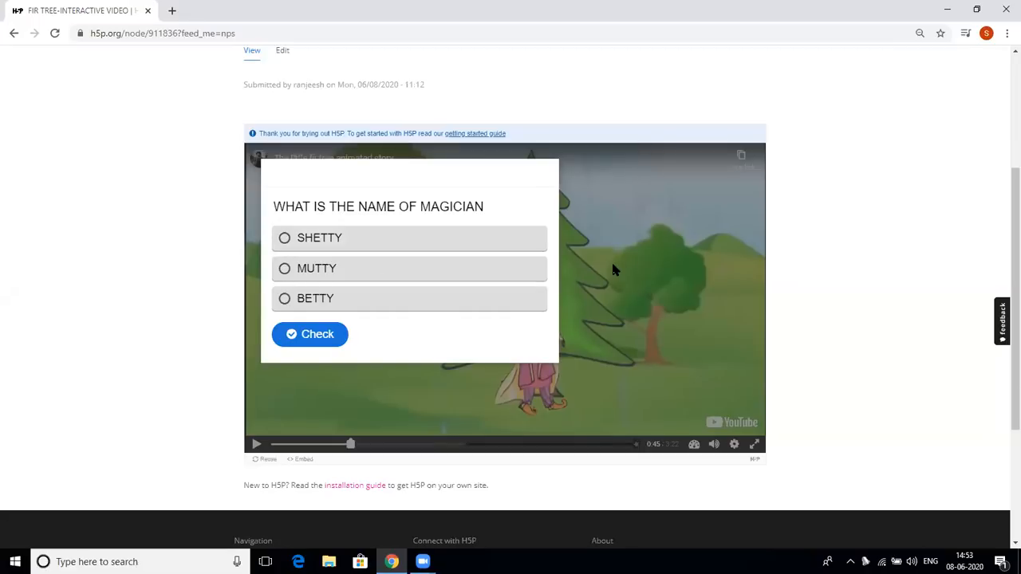
pyautogui.click(285, 239)
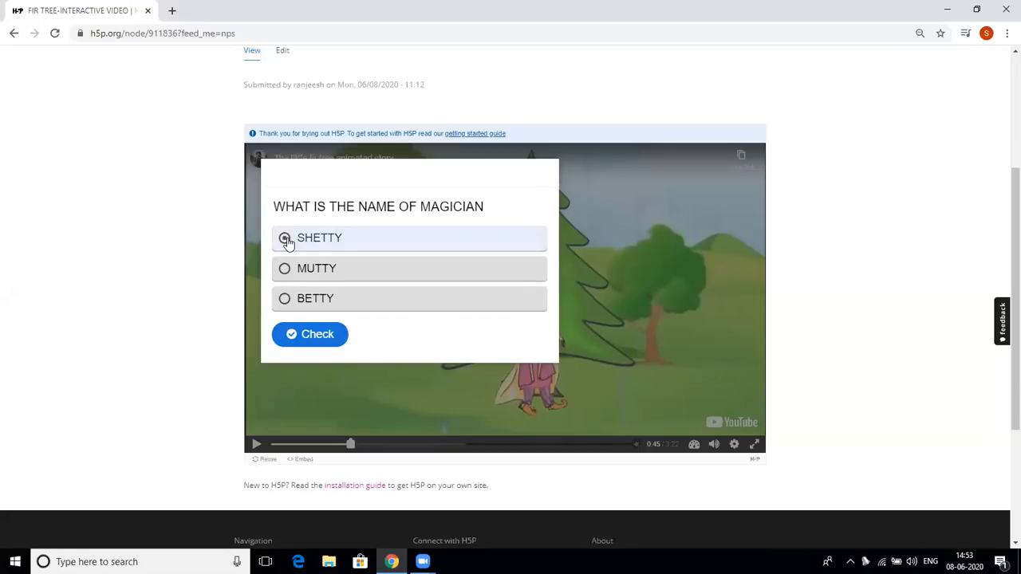
pyautogui.click(310, 335)
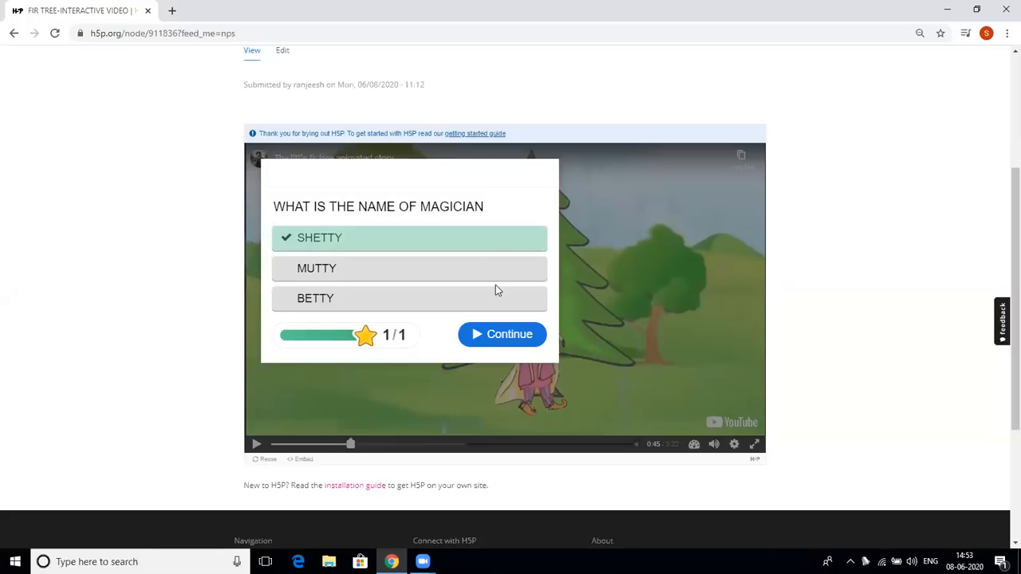
pyautogui.click(500, 335)
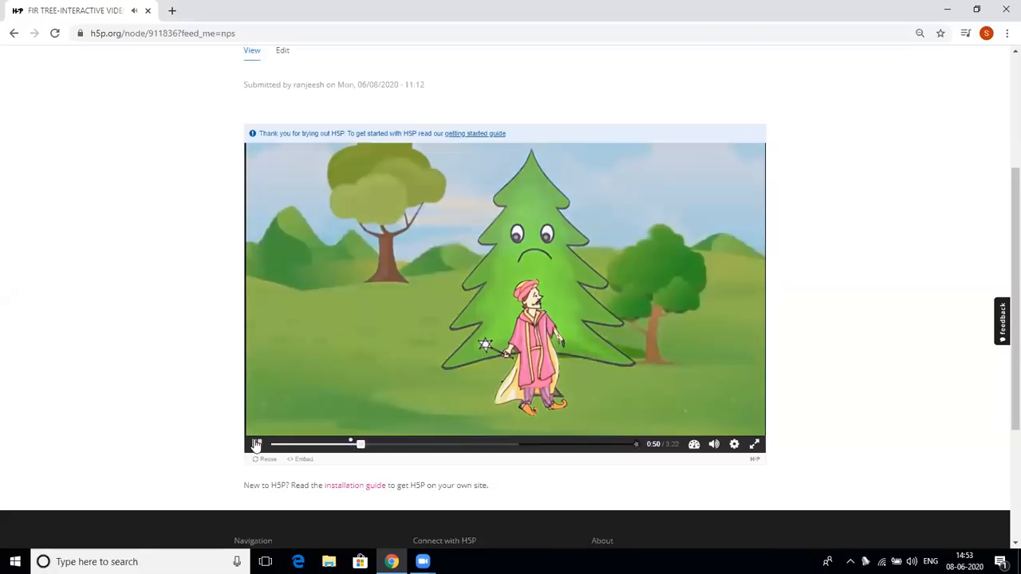
pyautogui.click(255, 446)
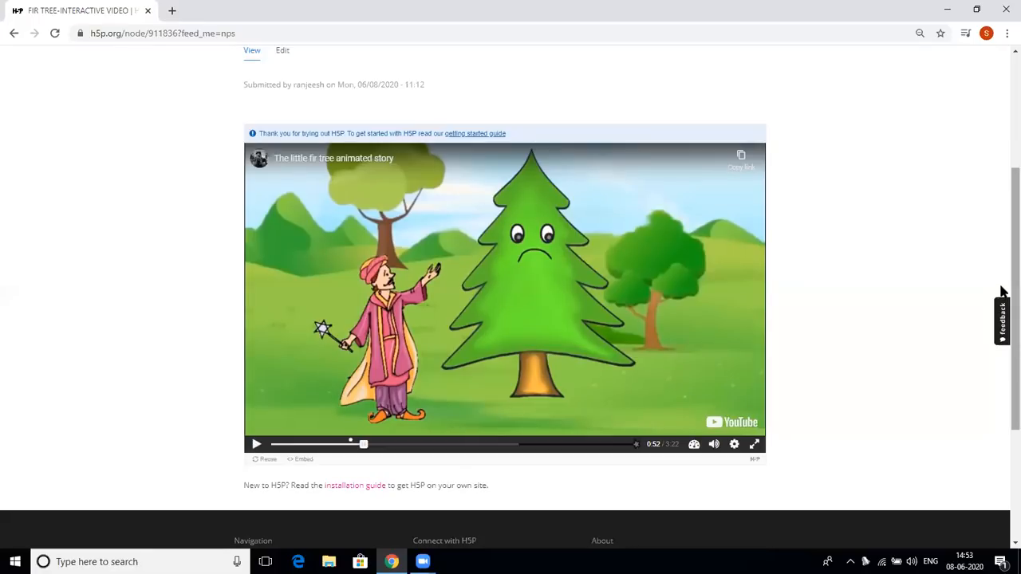
# Reopen the FIR TREE-INTERACTIVE VIDEO content for editing and go to its Add interactions stage
pyautogui.scroll(2, 1003, 269)
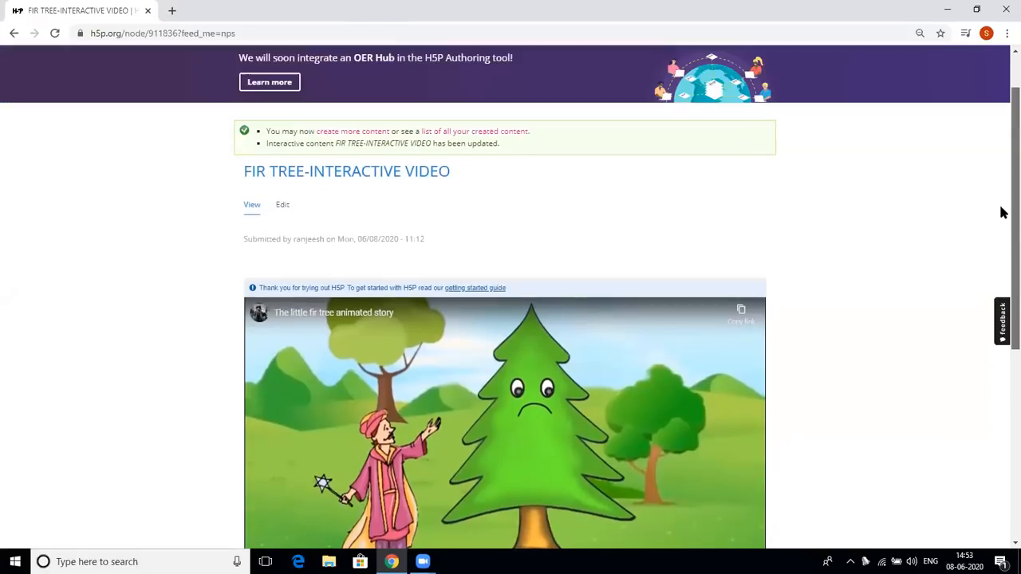
pyautogui.click(282, 207)
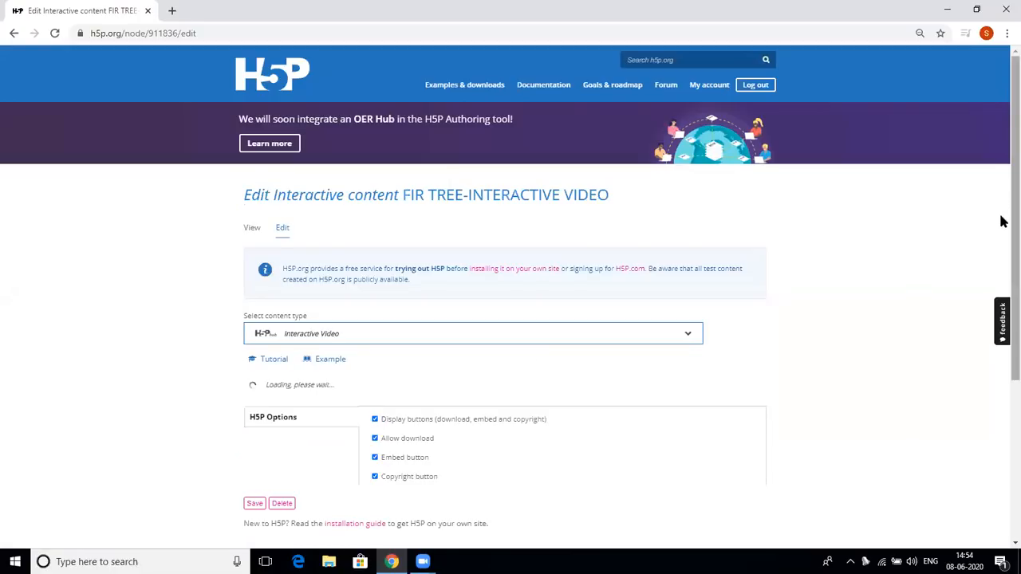
pyautogui.scroll(-2, 1002, 227)
pyautogui.scroll(-1, 511, 288)
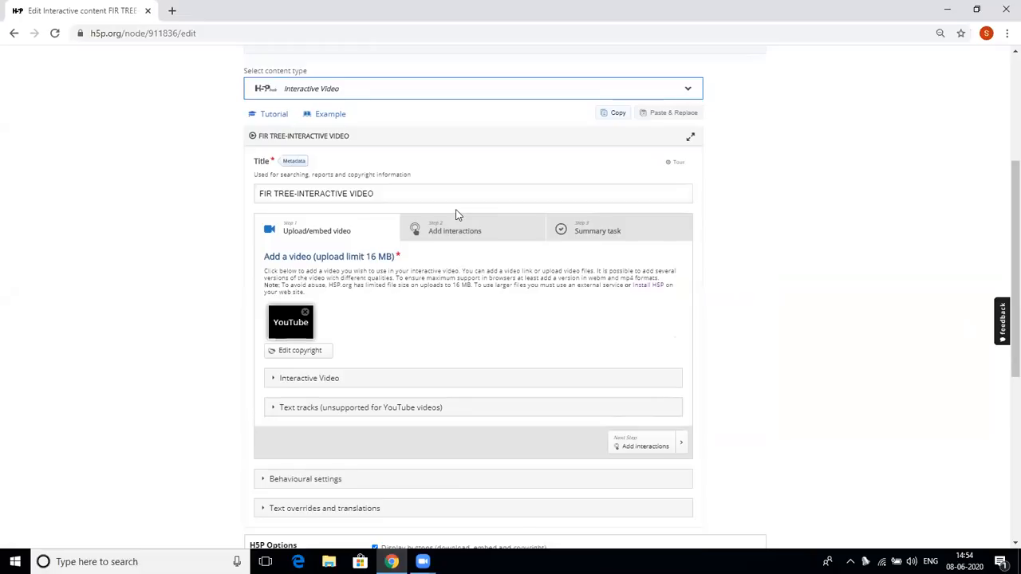
pyautogui.click(457, 229)
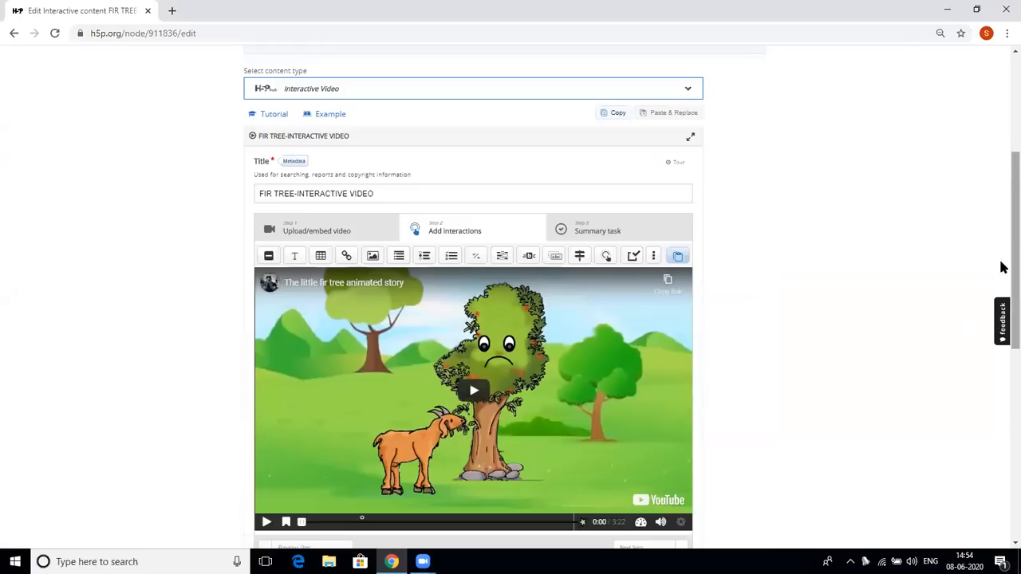
pyautogui.scroll(-1, 1003, 266)
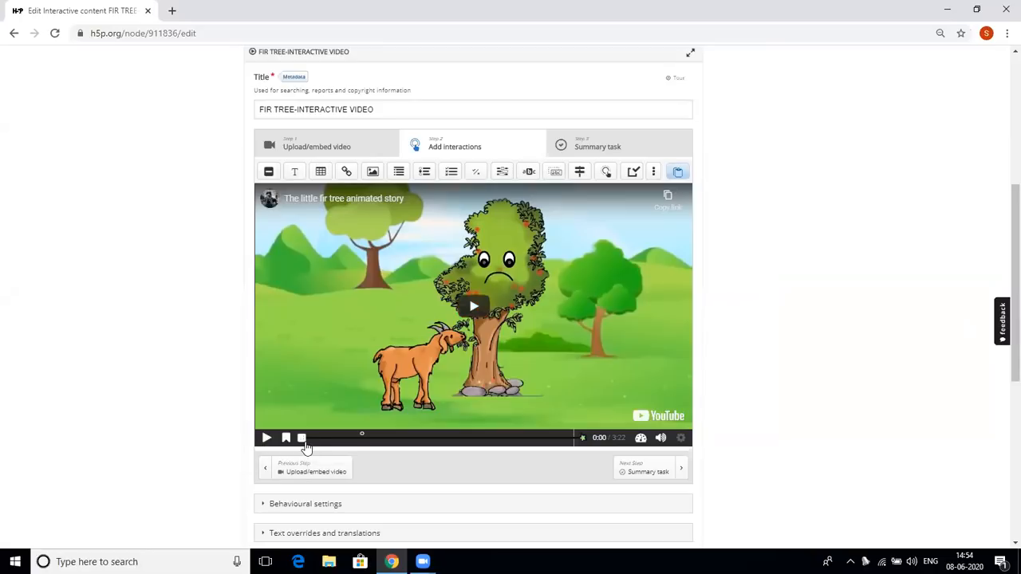
# Play the video from the magician question to 1:08, pause there and add a True/False Question interaction
pyautogui.moveTo(301, 439); pyautogui.dragTo(360, 444)
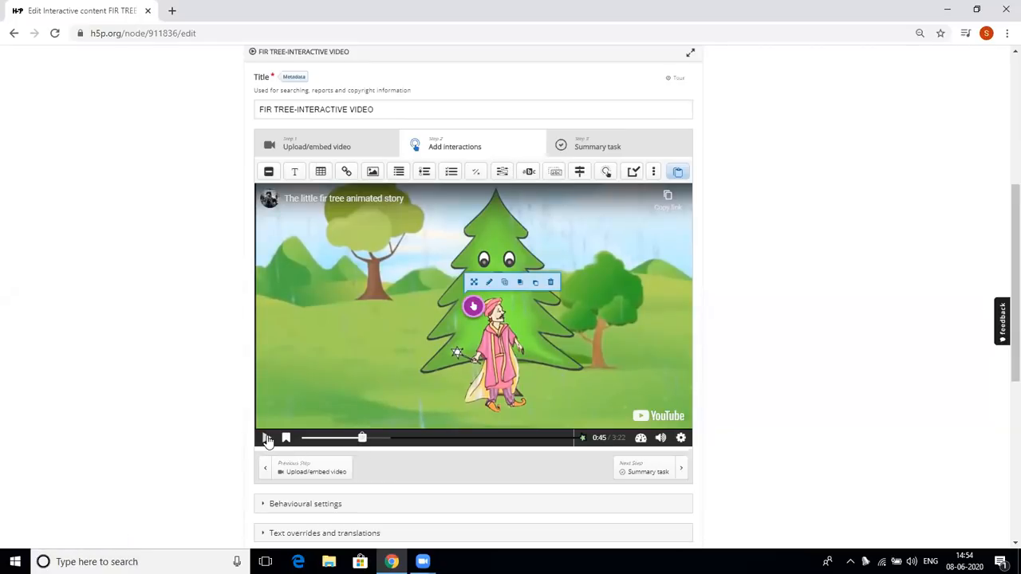
pyautogui.click(267, 439)
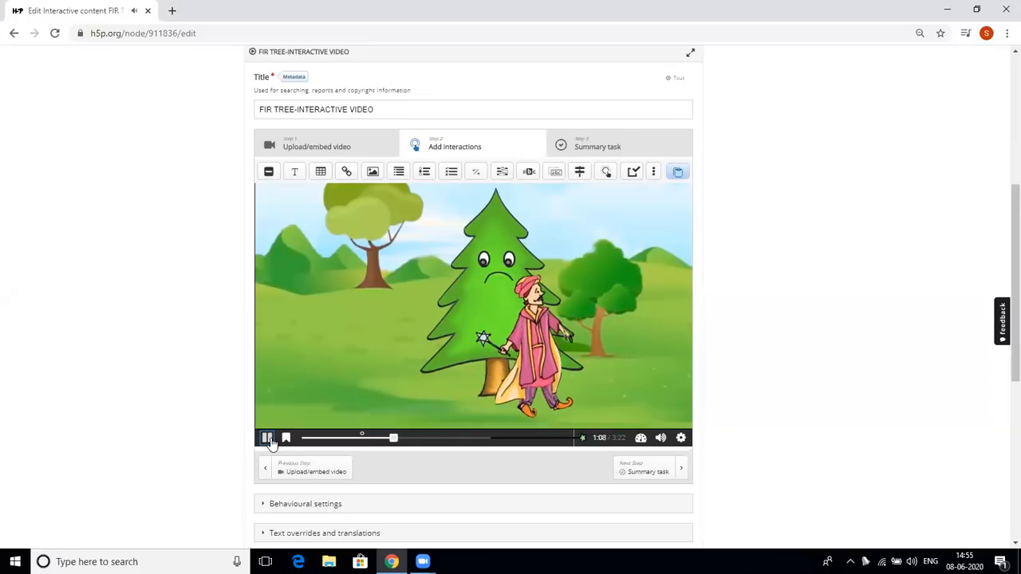
pyautogui.click(268, 439)
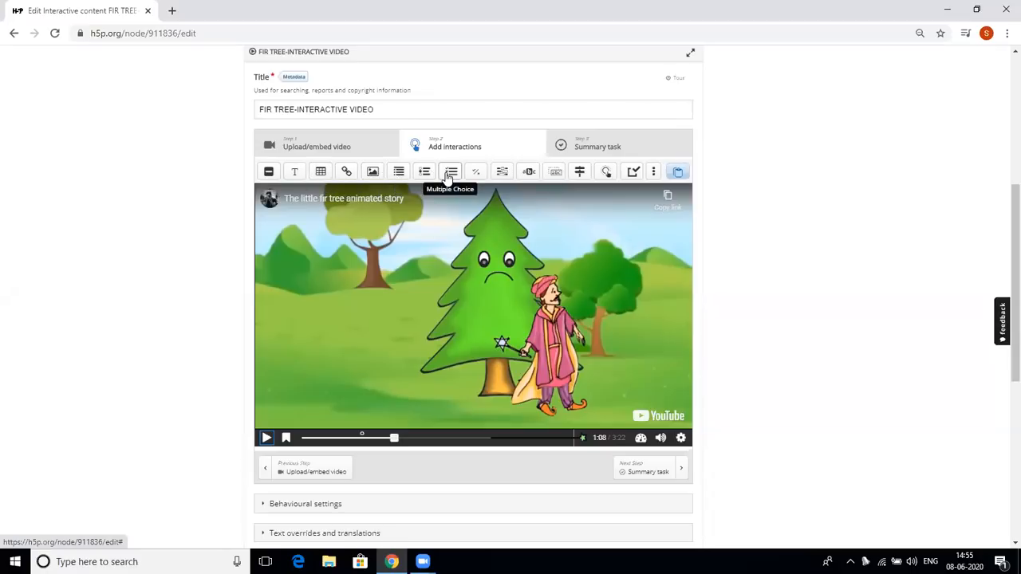
pyautogui.click(474, 173)
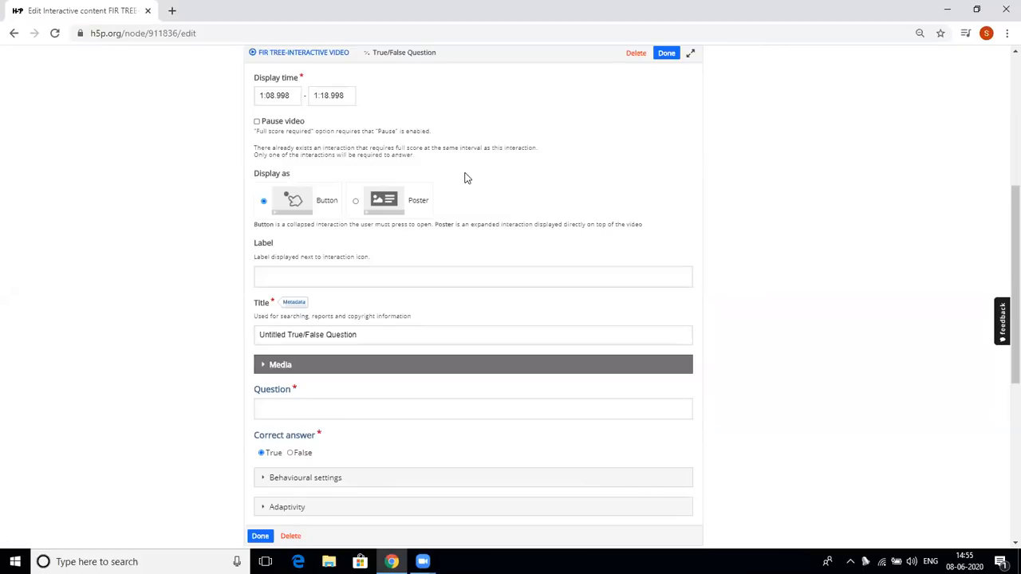
# Set the true/false question's display time from 1:08 to 1:08 and make the video pause for it
pyautogui.moveTo(1004, 218); pyautogui.dragTo(1003, 183)
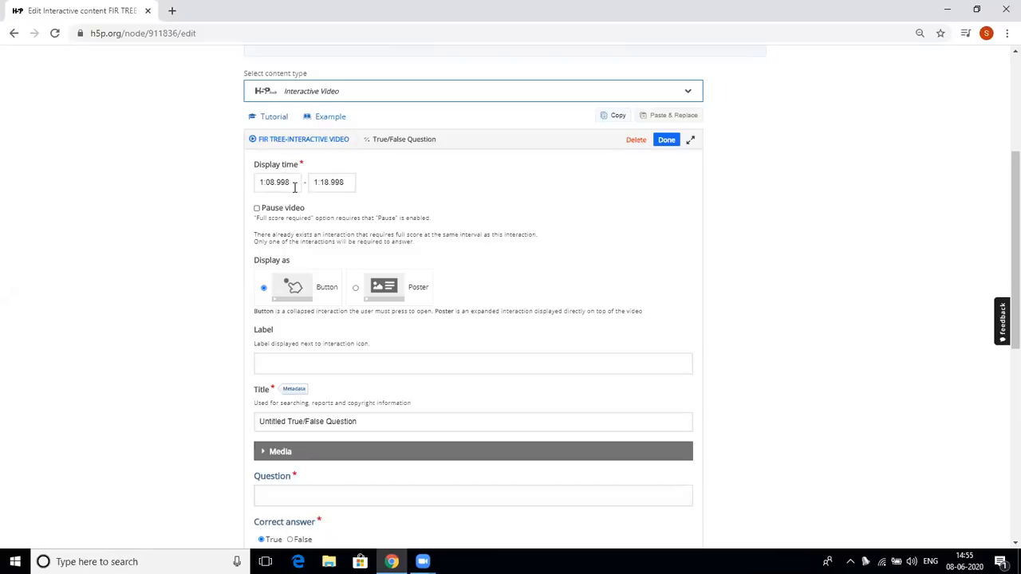
pyautogui.press('BackSpace')
pyautogui.press('BackSpace')
pyautogui.press('BackSpace')
pyautogui.click(347, 183)
pyautogui.press('BackSpace')
pyautogui.press('BackSpace')
pyautogui.press('BackSpace')
pyautogui.press('BackSpace')
pyautogui.press('BackSpace')
pyautogui.press('BackSpace')
pyautogui.write('08')
pyautogui.click(257, 209)
# Shorten the interaction's title to True/False Question by removing the word Untitled
pyautogui.scroll(-2, 1004, 276)
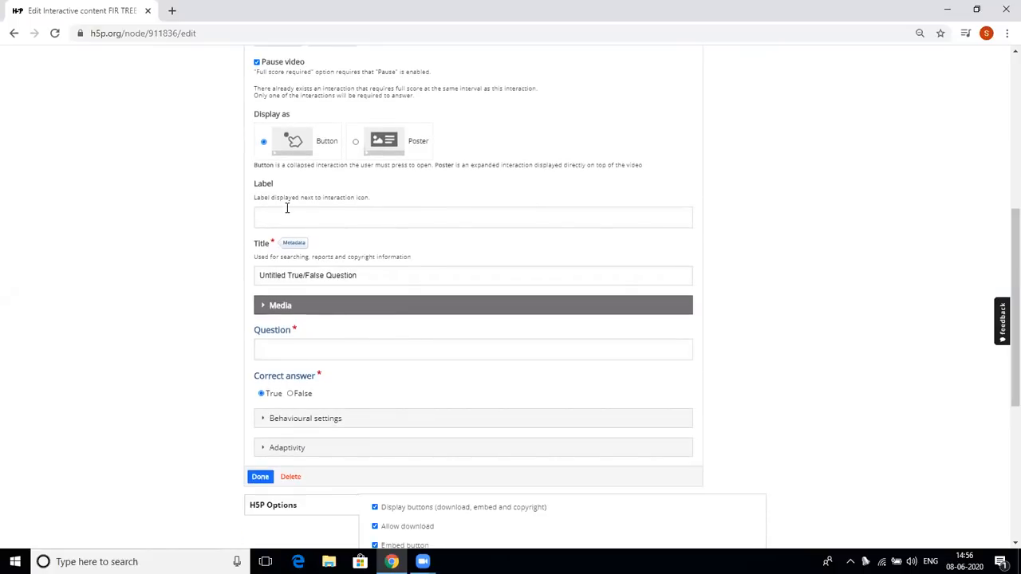
pyautogui.click(285, 275)
pyautogui.press('BackSpace')
pyautogui.press('BackSpace')
pyautogui.press('BackSpace')
pyautogui.press('BackSpace')
pyautogui.press('BackSpace')
pyautogui.press('BackSpace')
pyautogui.press('BackSpace')
pyautogui.press('BackSpace')
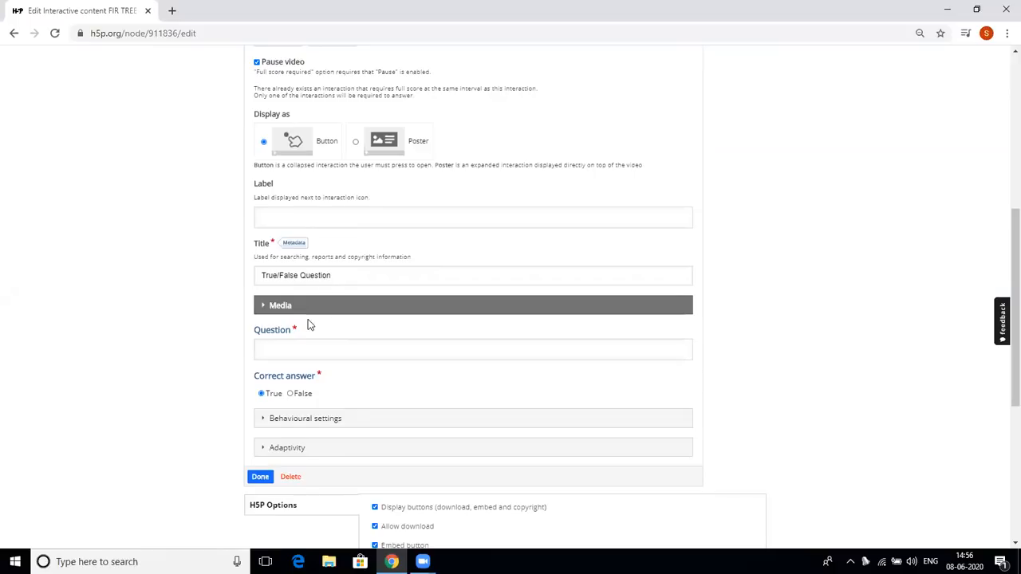
# Enter the question text MAGICIAN REWARDED THREE WISHES TO THE FIR TREE
pyautogui.click(268, 348)
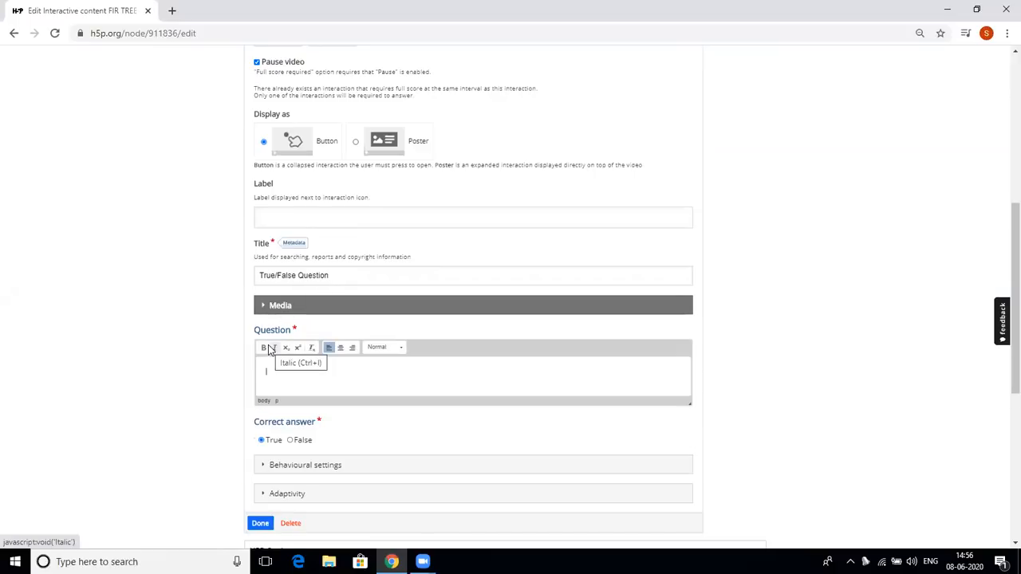
pyautogui.write('MA')
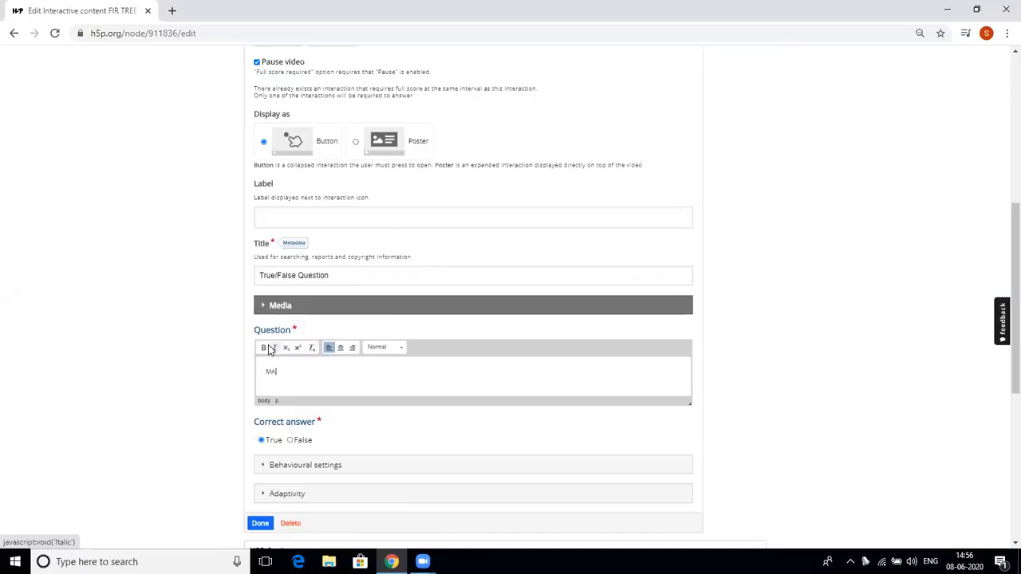
pyautogui.write('GICIAN REWARDED THREE EISHES')
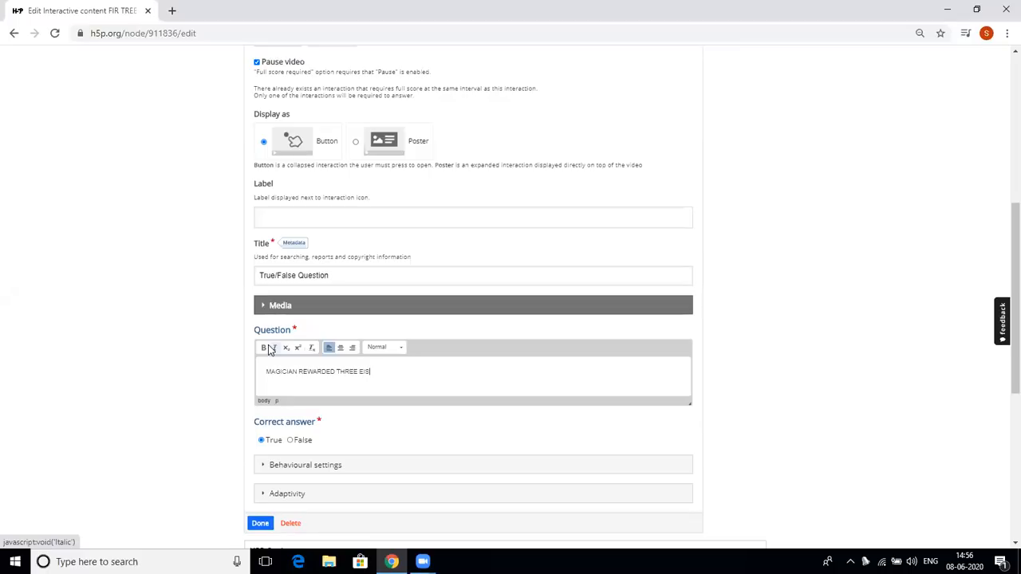
pyautogui.press('BackSpace')
pyautogui.press('BackSpace')
pyautogui.press('BackSpace')
pyautogui.press('BackSpace')
pyautogui.press('BackSpace')
pyautogui.press('BackSpace')
pyautogui.press('BackSpace')
pyautogui.press('BackSpace')
pyautogui.press('BackSpace')
pyautogui.write('E WISHES TO THE FIR TREE')
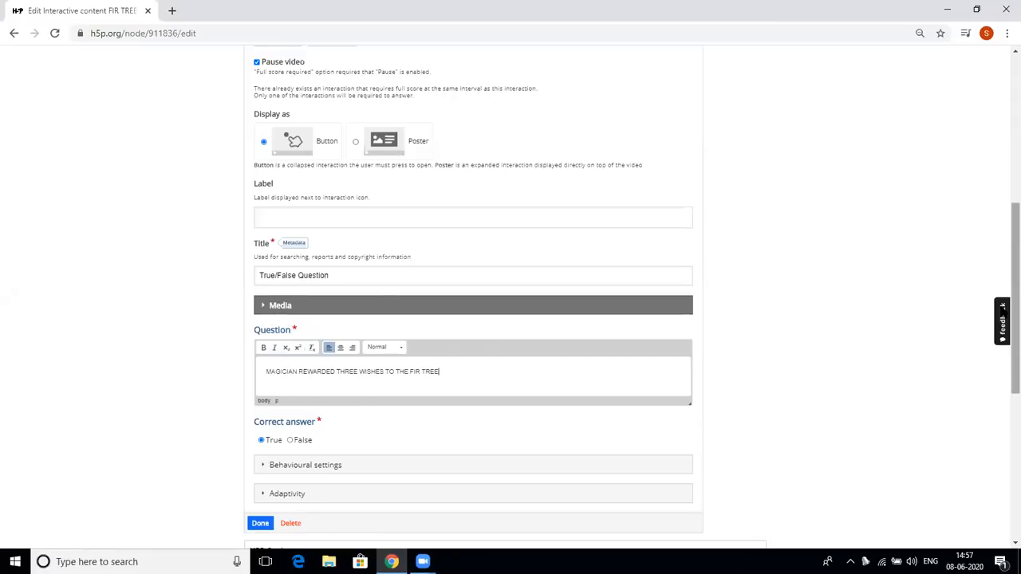
# Mark False as the correct answer and expand the Action on wrong options in the question's Adaptivity settings
pyautogui.scroll(-1, 1003, 359)
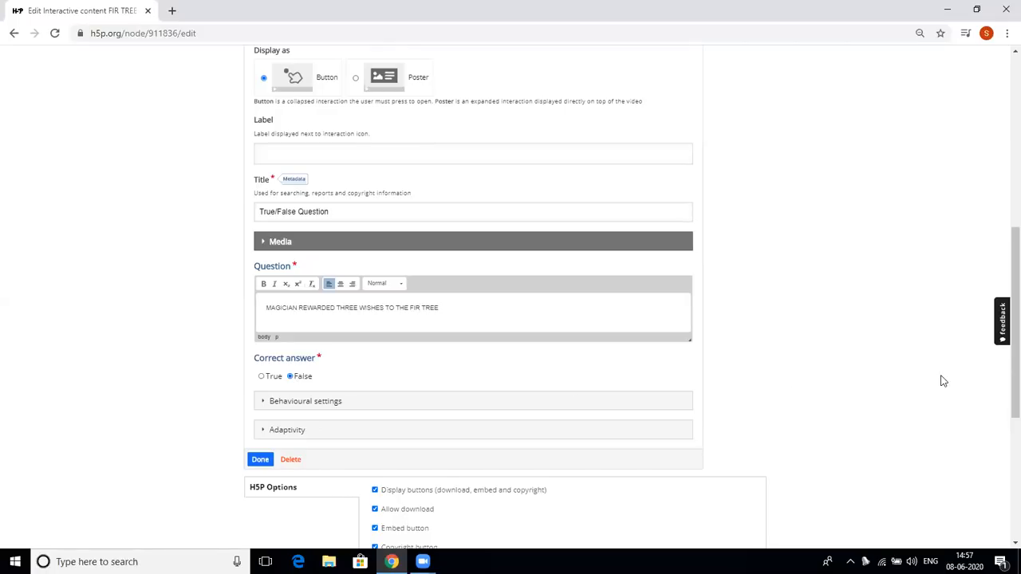
pyautogui.moveTo(1003, 405); pyautogui.dragTo(1003, 452)
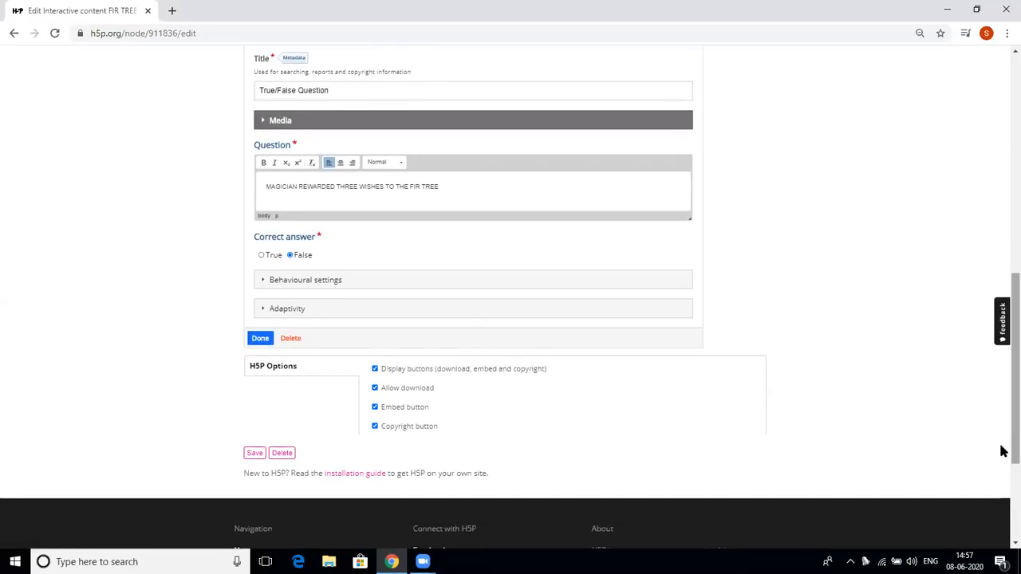
pyautogui.click(294, 313)
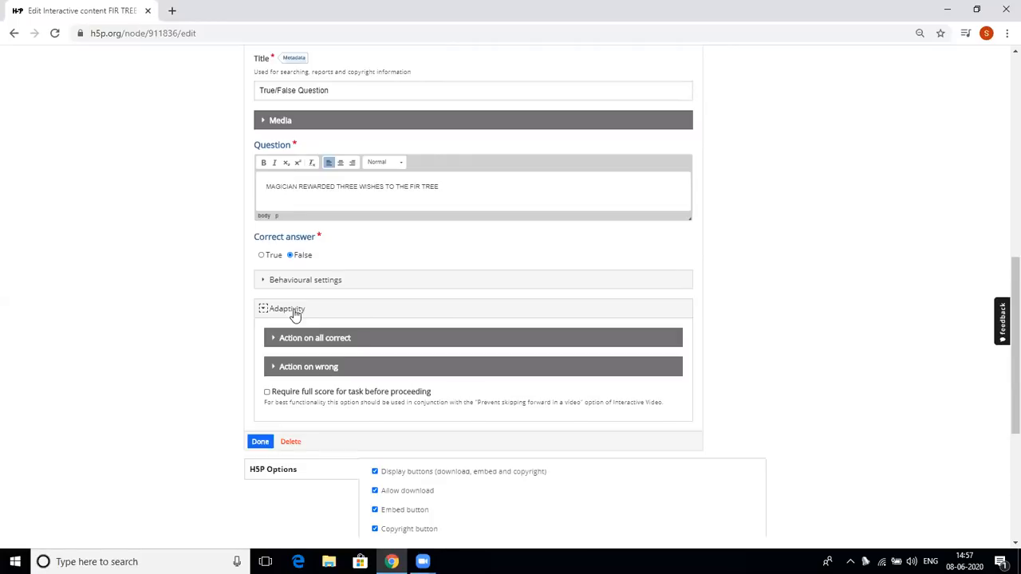
pyautogui.click(311, 373)
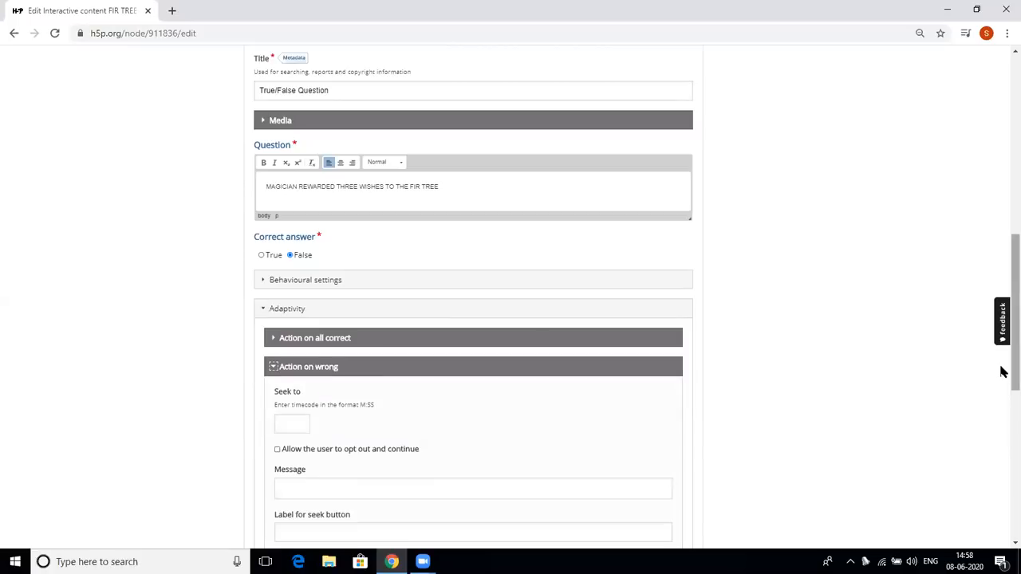
# Set the Seek to timecode for a wrong answer to 0:55
pyautogui.scroll(-3, 1002, 383)
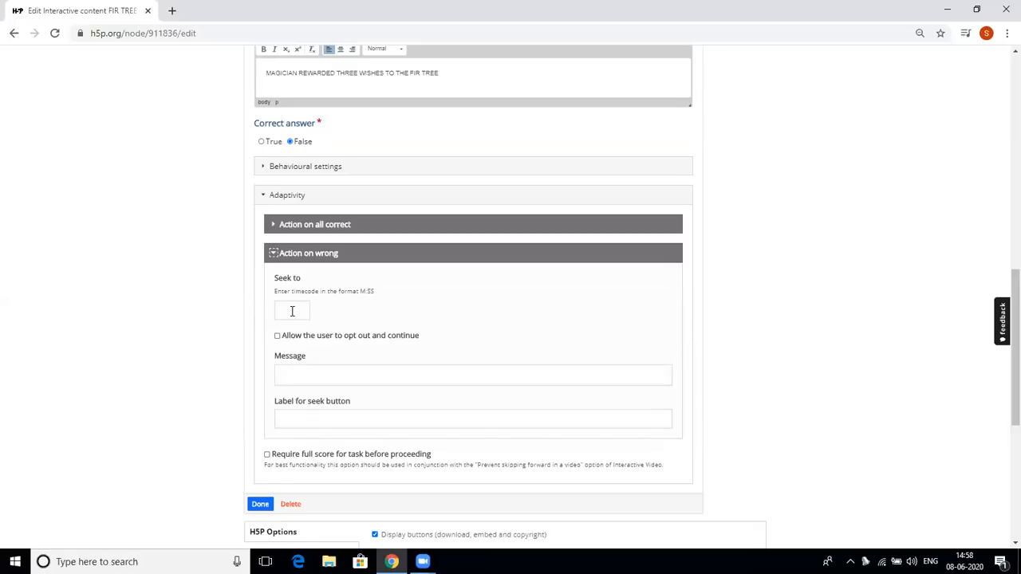
pyautogui.click(281, 307)
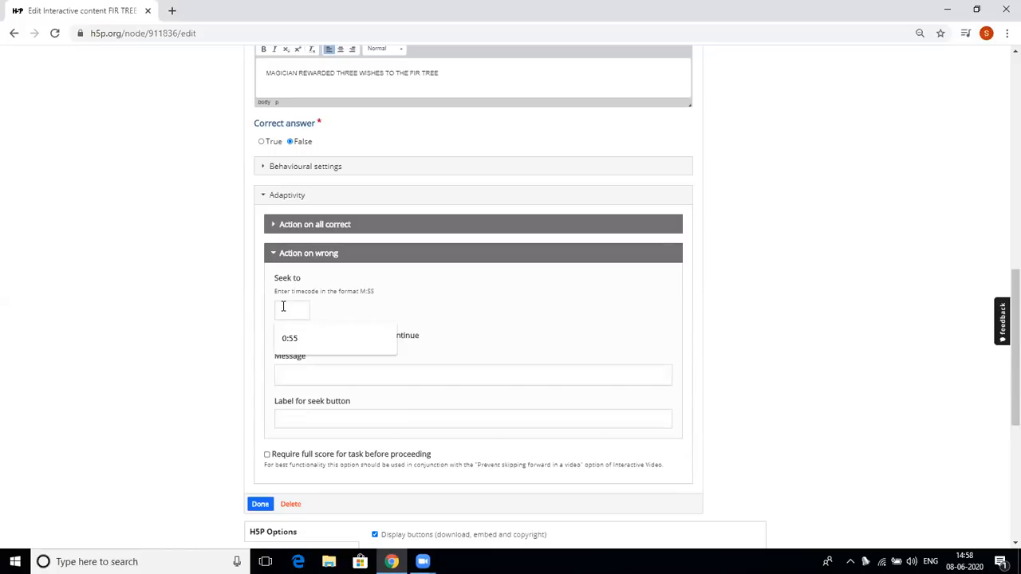
pyautogui.write('0:')
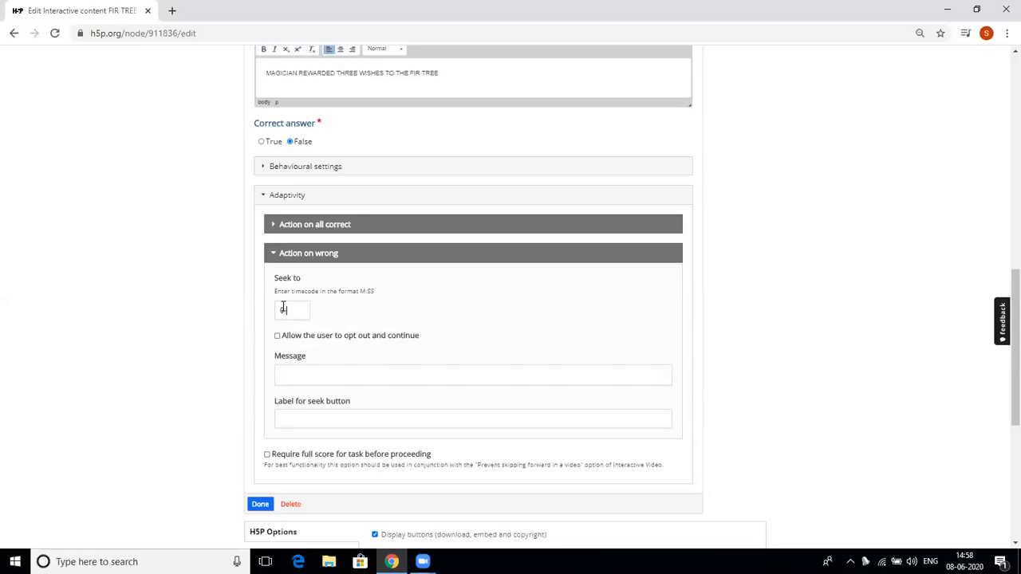
pyautogui.write('55')
pyautogui.press('BackSpace')
pyautogui.press('BackSpace')
pyautogui.press('BackSpace')
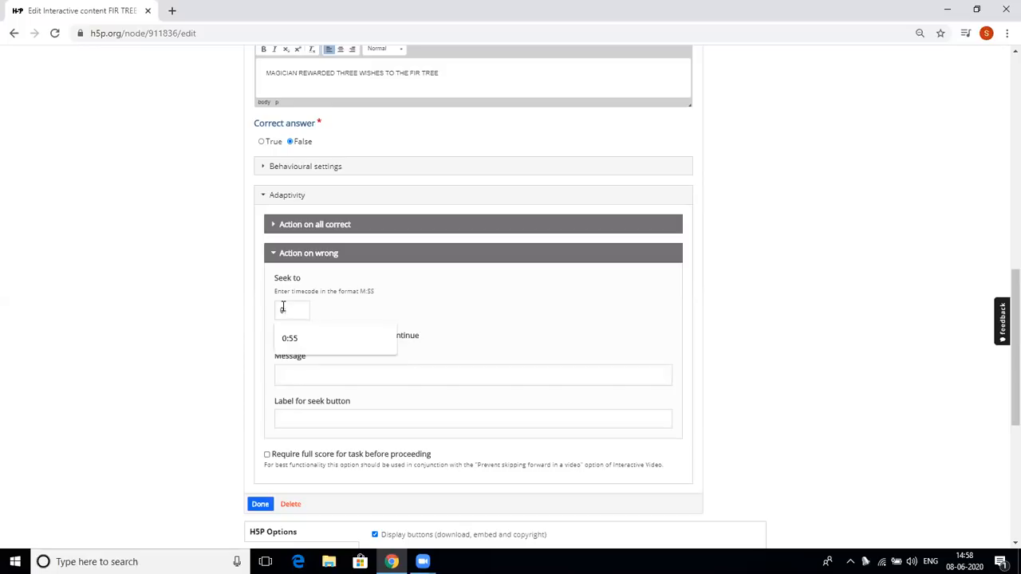
pyautogui.write(':55')
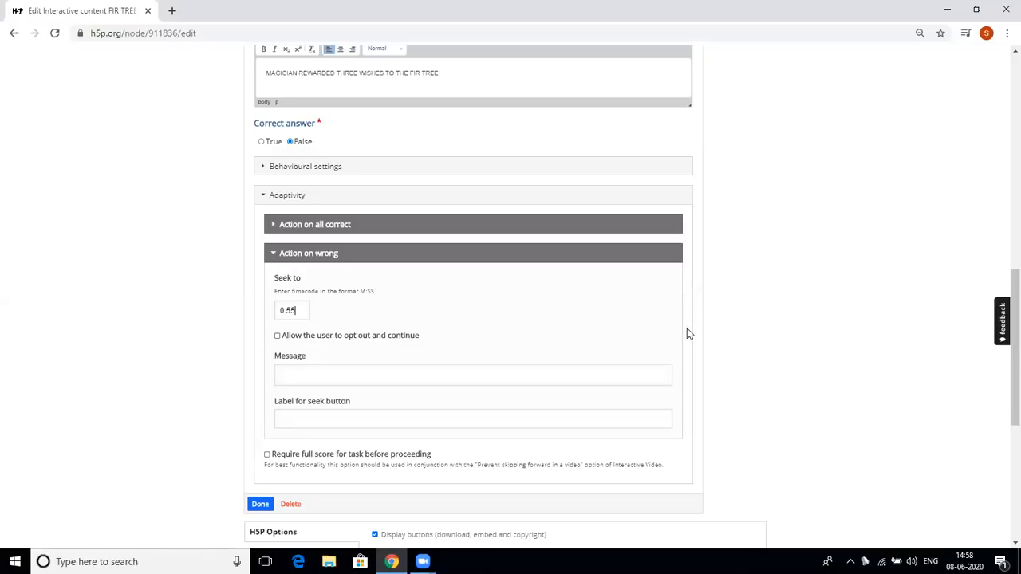
# Require full score for the task before proceeding and review the true/false question's settings
pyautogui.scroll(-1, 1004, 359)
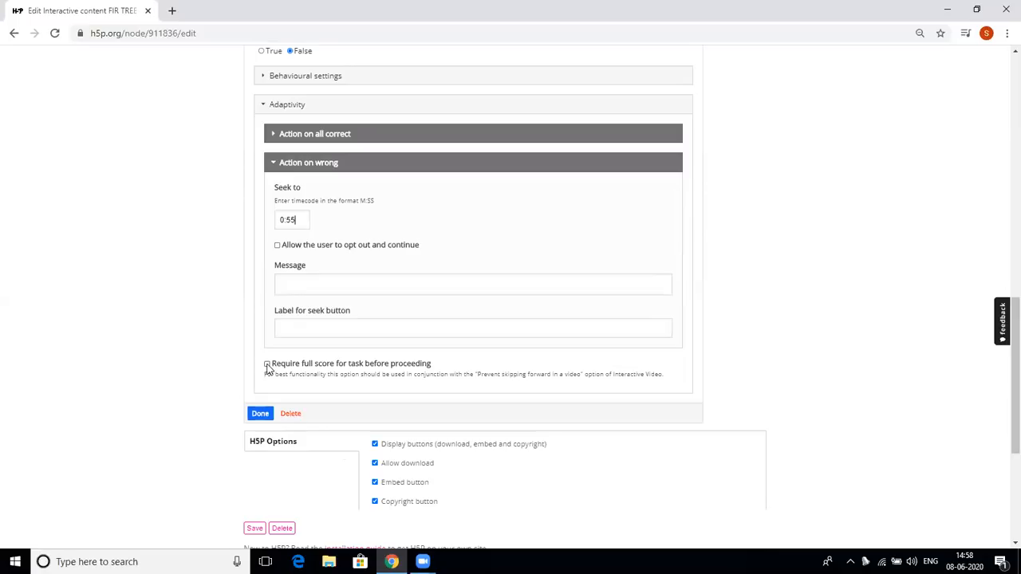
pyautogui.click(267, 365)
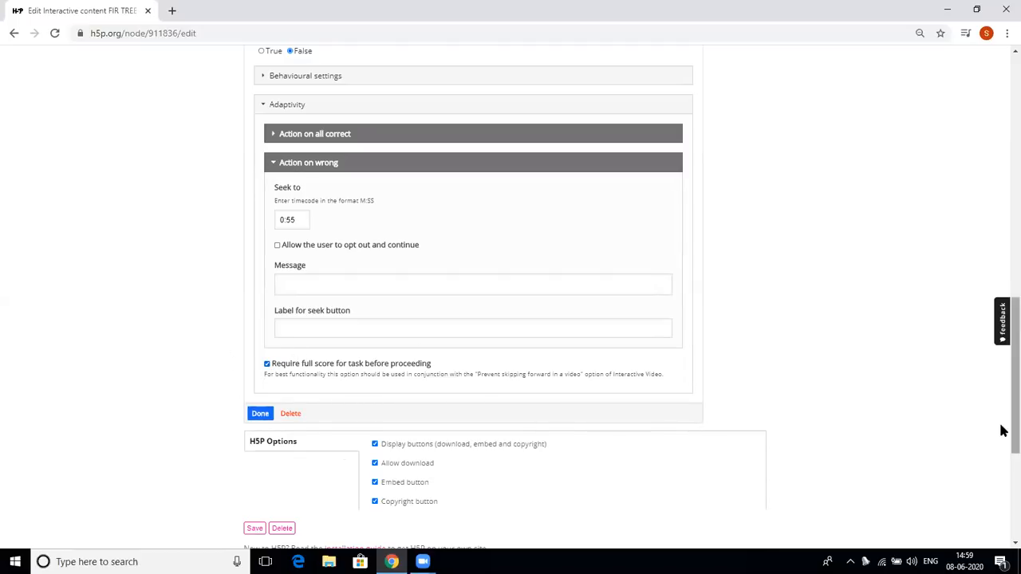
pyautogui.moveTo(1004, 431); pyautogui.dragTo(1004, 225)
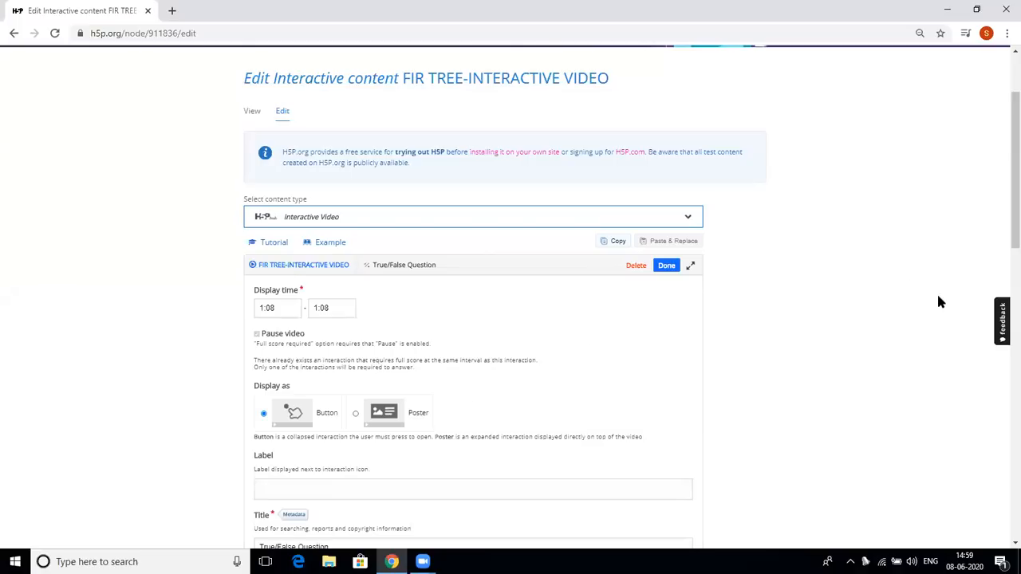
pyautogui.moveTo(1003, 235); pyautogui.dragTo(1004, 304)
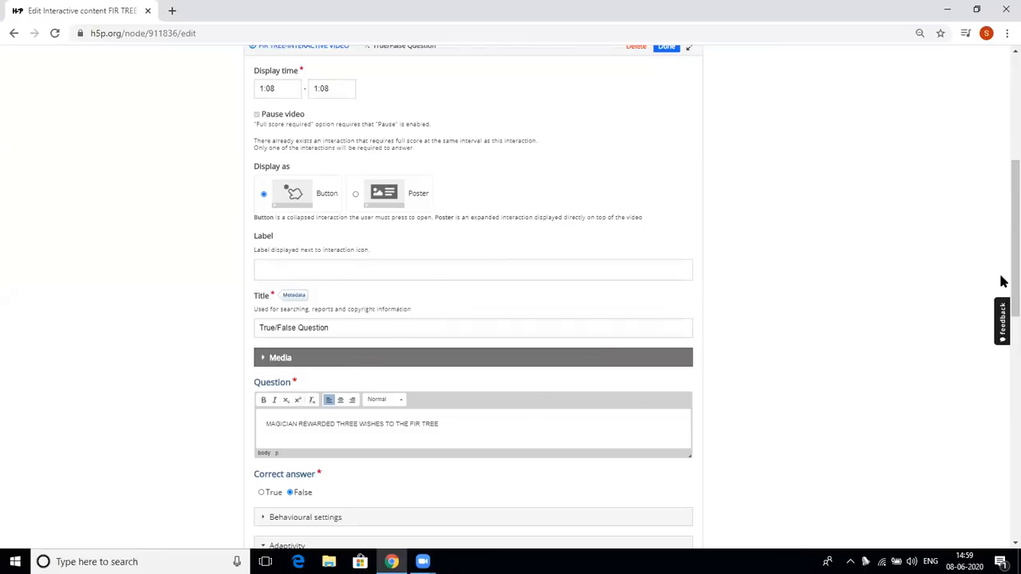
# Review the true/false question's answer and adaptivity settings, and finish editing the question
pyautogui.moveTo(1004, 285); pyautogui.dragTo(1005, 367)
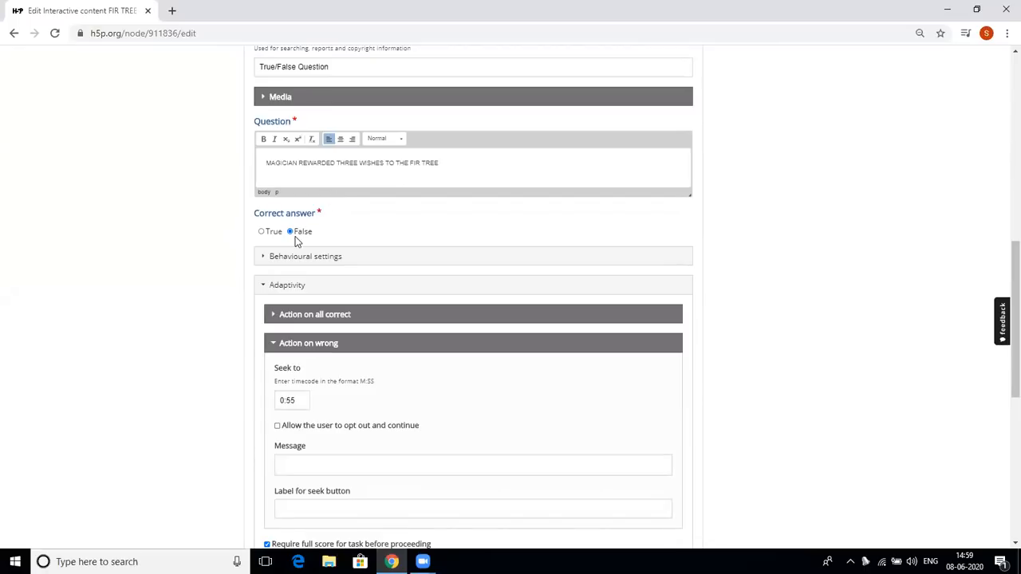
pyautogui.scroll(-3, 1004, 276)
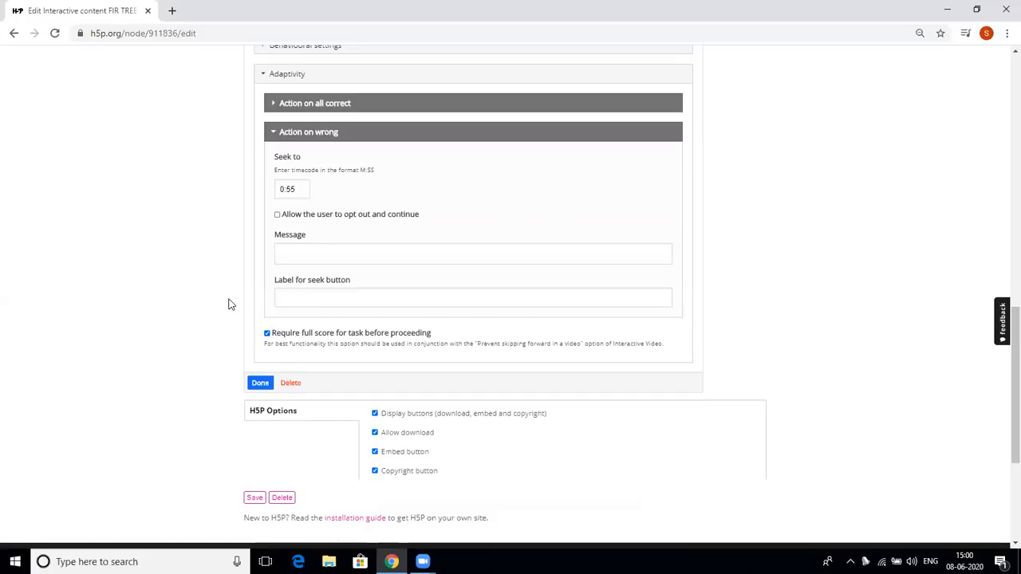
pyautogui.click(256, 387)
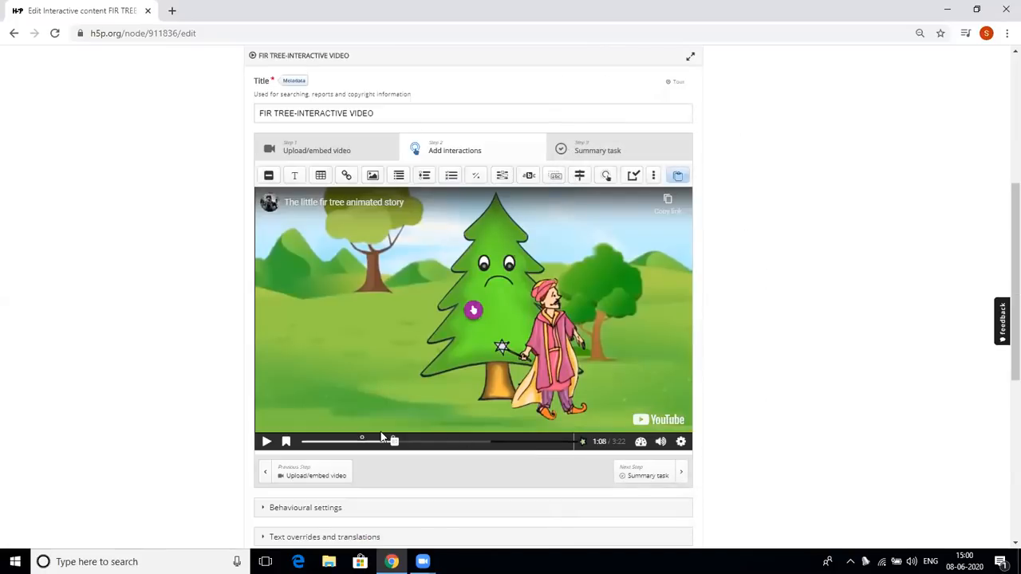
# Move the editor's playhead back to 0:56 and save the interactive video content
pyautogui.moveTo(392, 441); pyautogui.dragTo(378, 444)
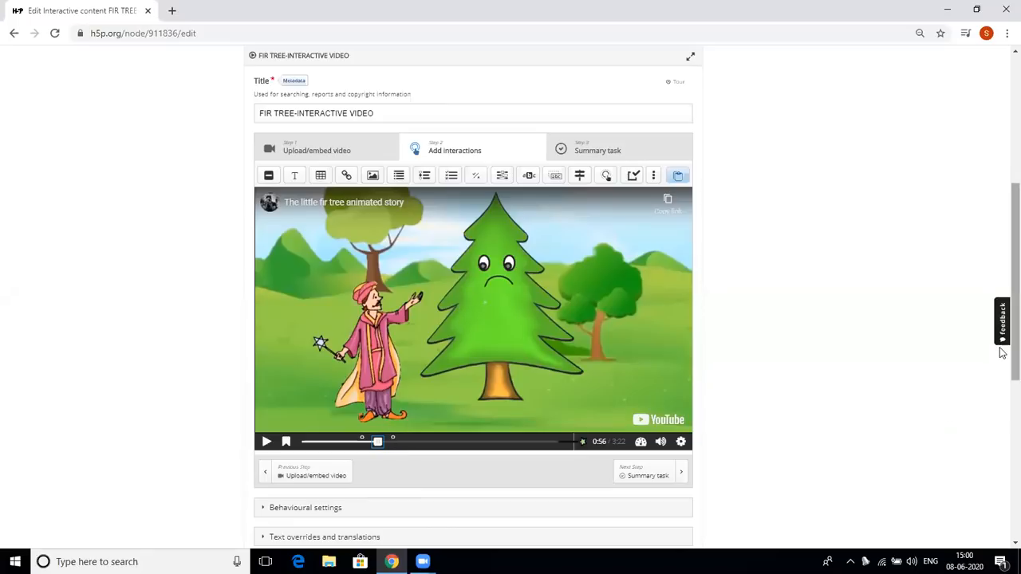
pyautogui.scroll(-1, 1003, 367)
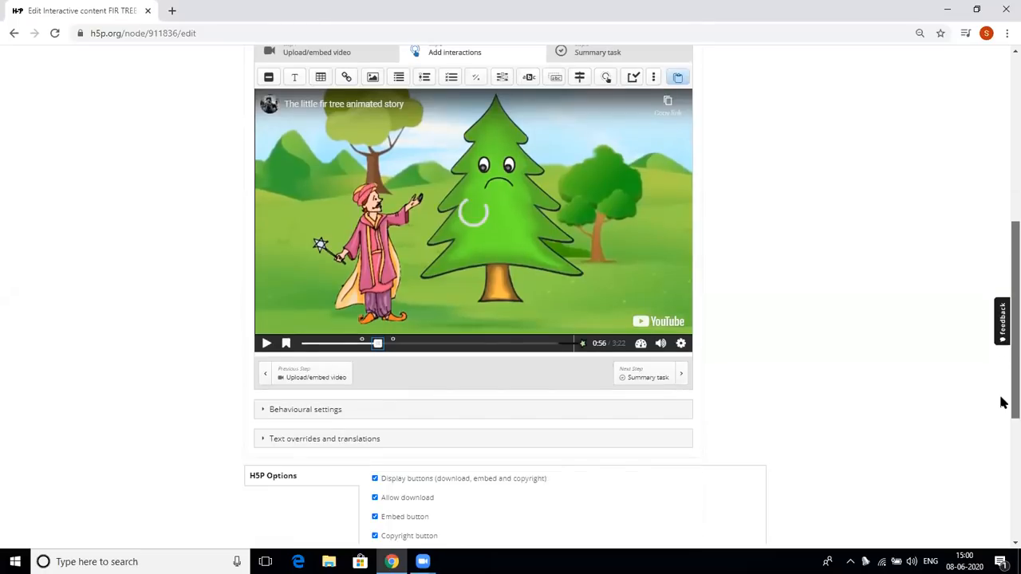
pyautogui.scroll(-1, 1003, 403)
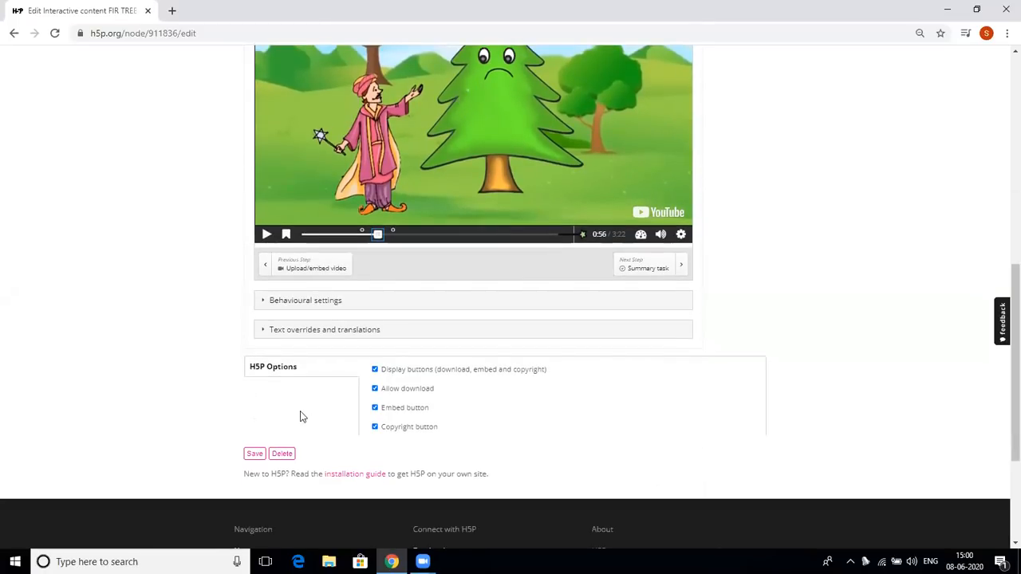
pyautogui.click(255, 457)
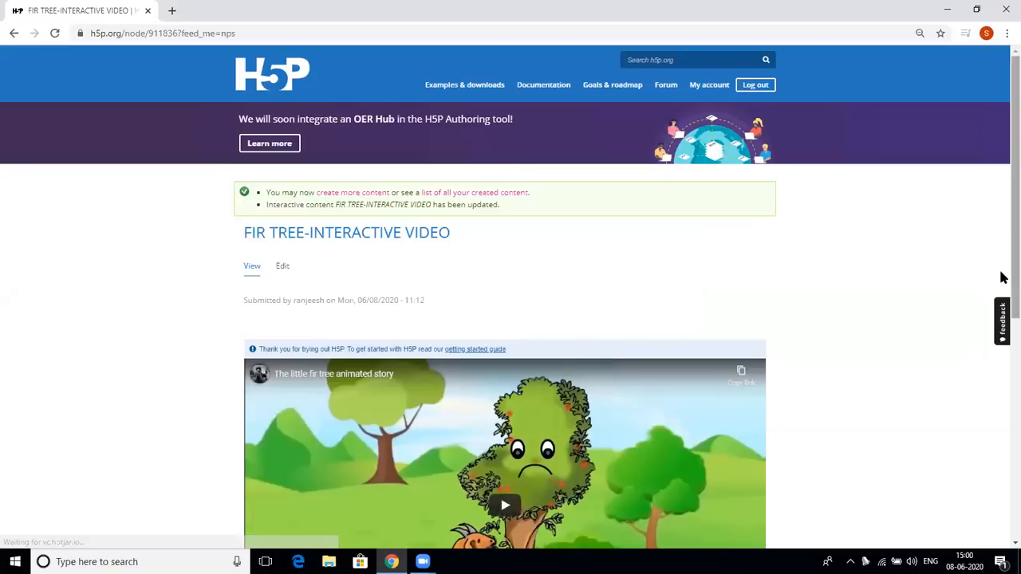
# Skip the saved video to about 0:47 and play it up to the true/false question at 1:08
pyautogui.scroll(-3, 1002, 319)
pyautogui.moveTo(1000, 373); pyautogui.dragTo(1001, 386)
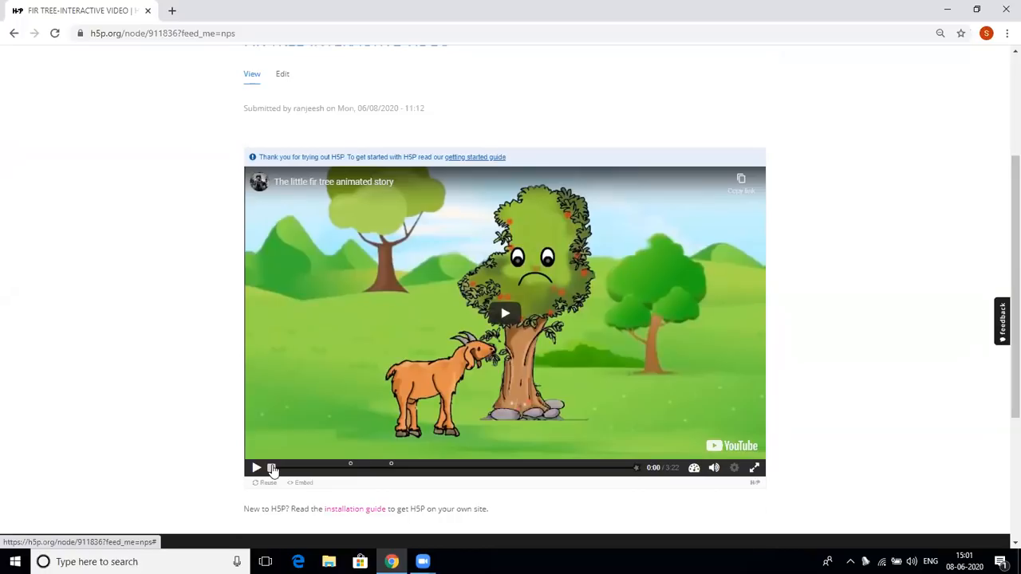
pyautogui.moveTo(273, 469); pyautogui.dragTo(353, 469)
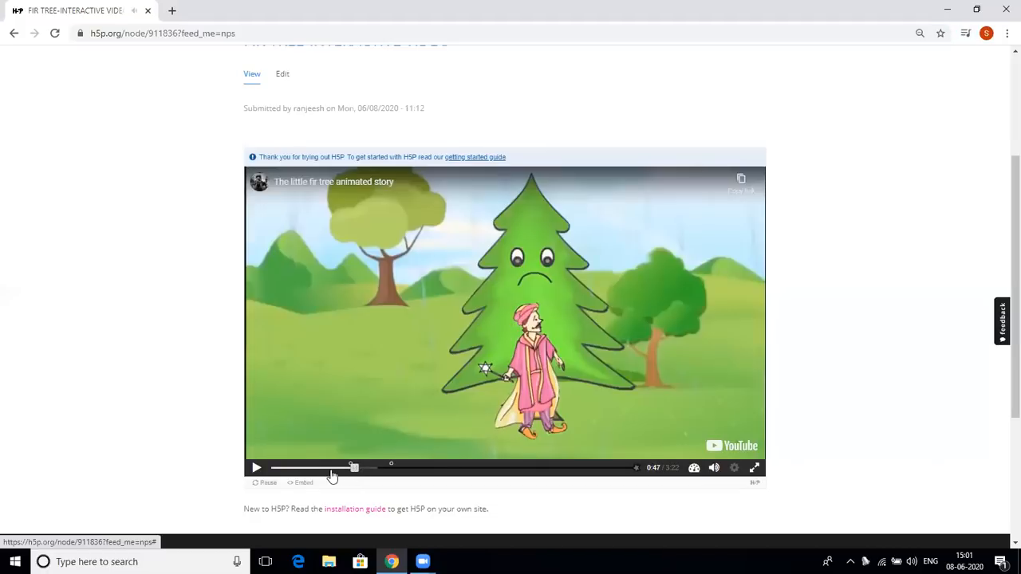
pyautogui.click(256, 469)
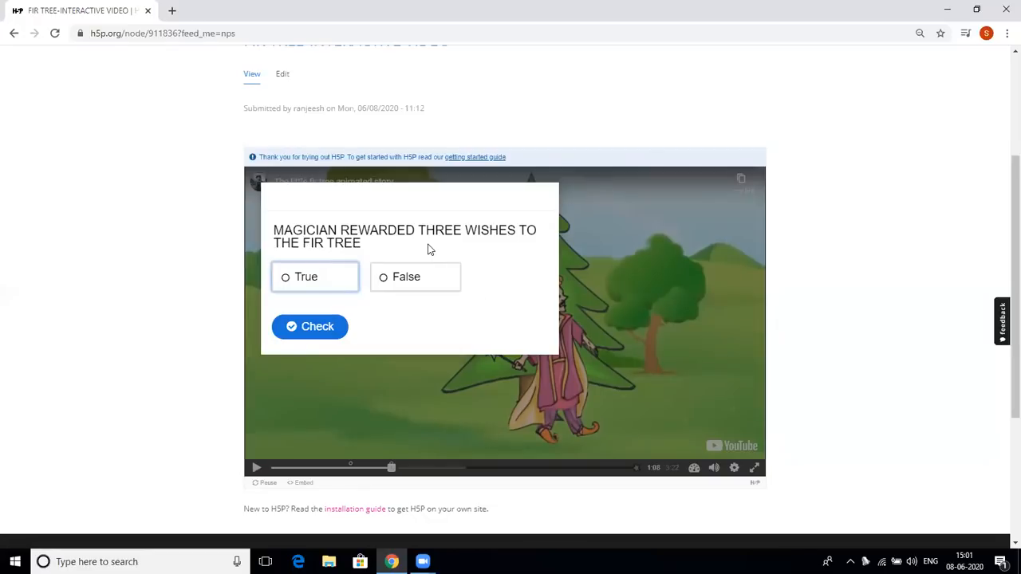
# Test the wrong answer by checking True, try to play on, and continue to the wrong-answer jump point
pyautogui.click(314, 282)
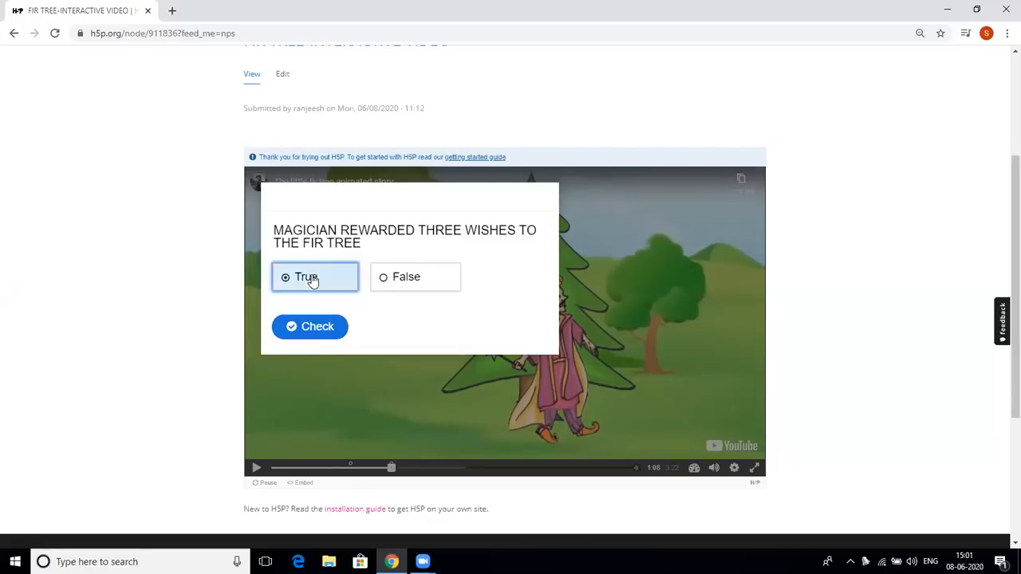
pyautogui.click(307, 330)
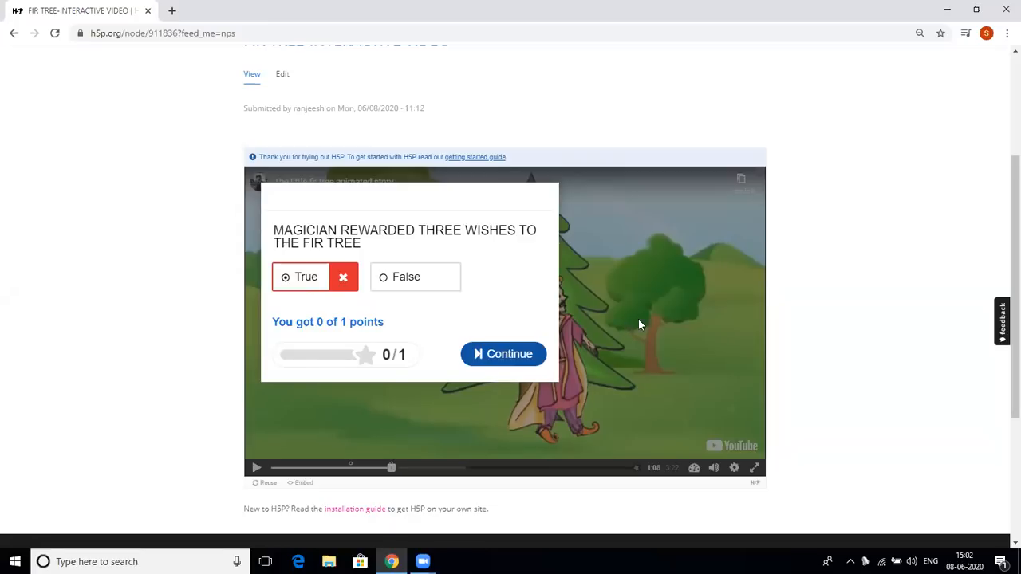
pyautogui.click(252, 469)
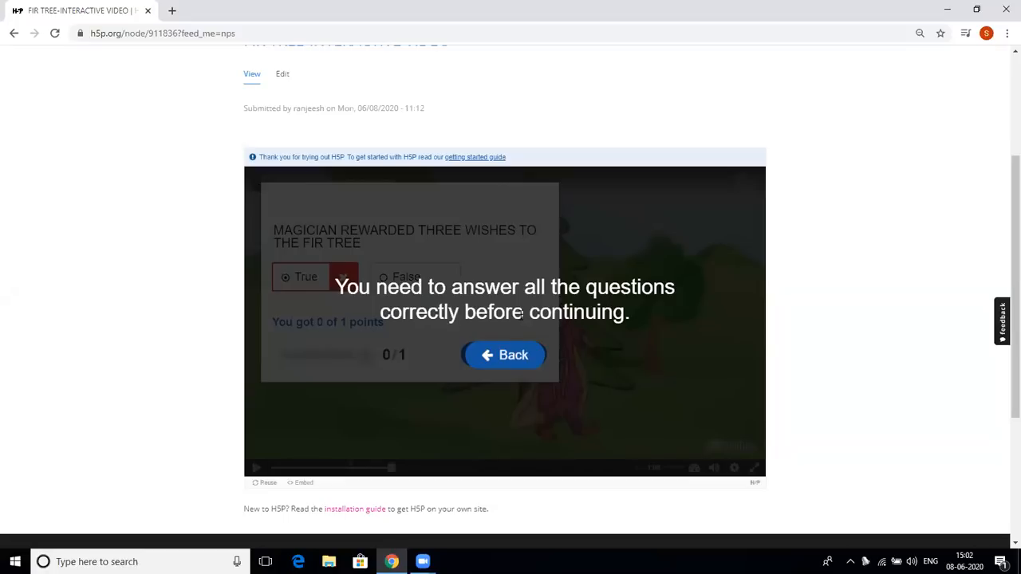
pyautogui.click(509, 359)
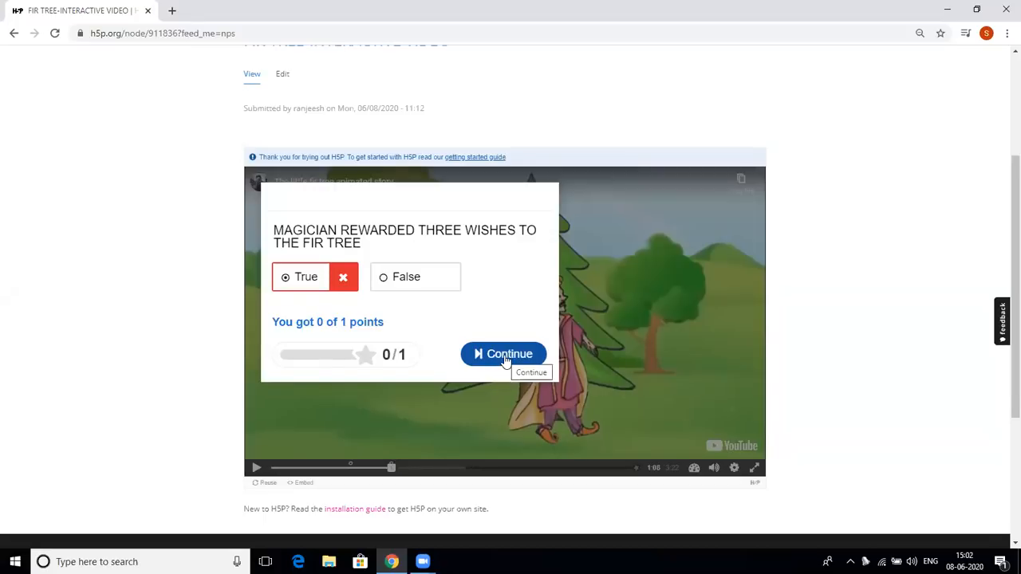
pyautogui.click(504, 357)
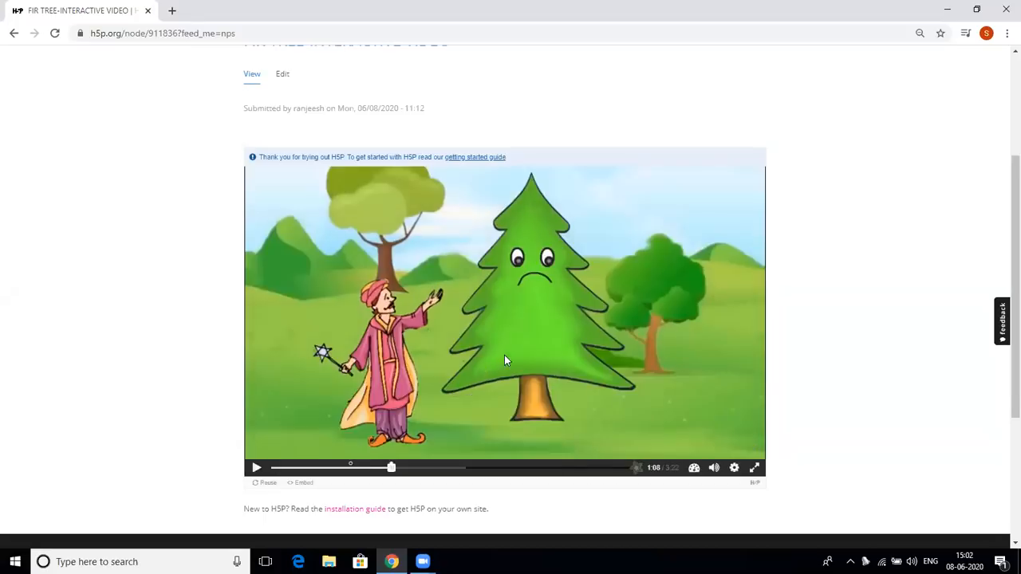
# Replay the video from the jump point to the question at 1:08, and postpone the Windows update by an hour
pyautogui.click(257, 470)
pyautogui.click(257, 469)
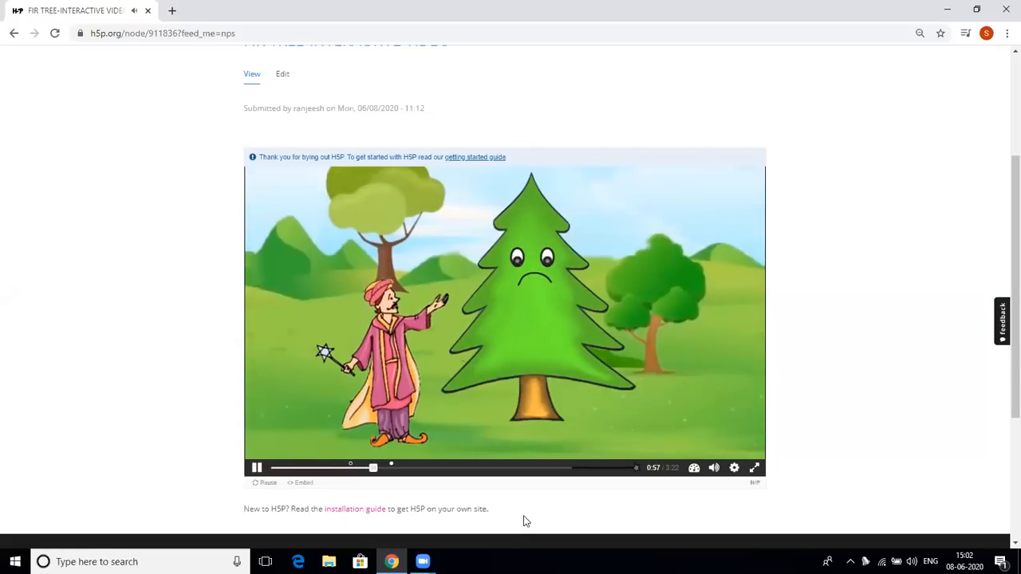
pyautogui.click(257, 468)
pyautogui.click(256, 468)
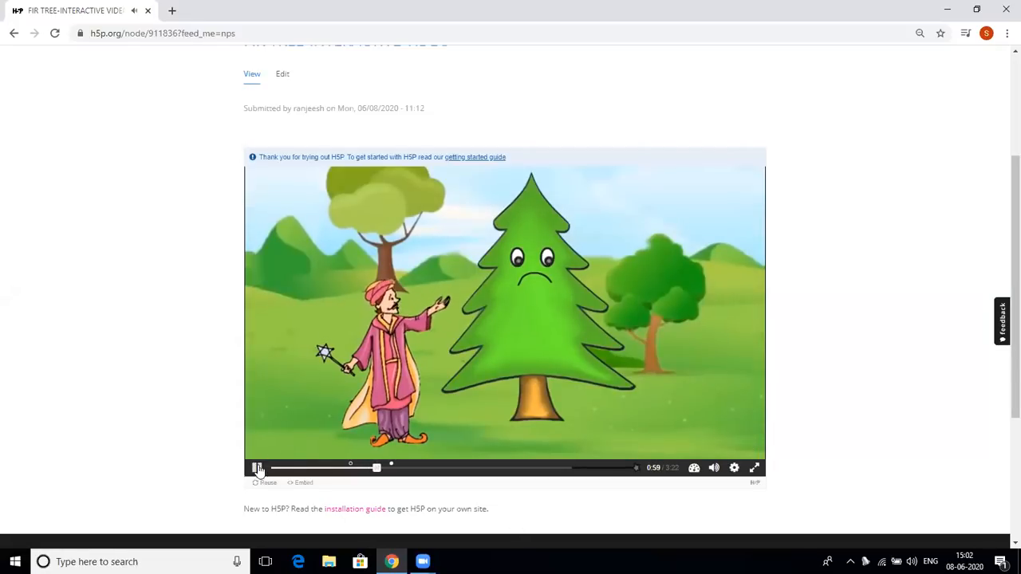
pyautogui.click(257, 468)
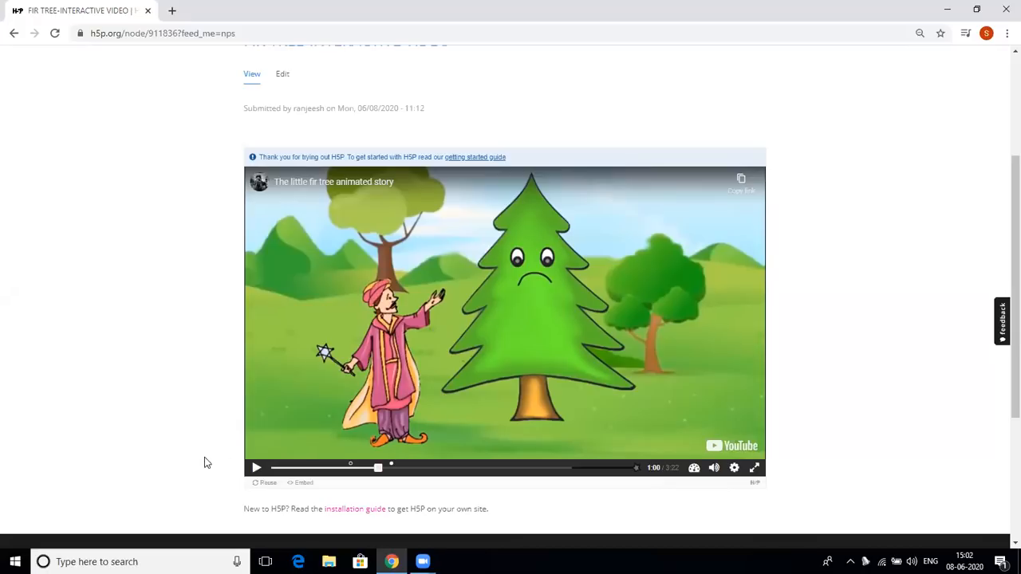
pyautogui.click(255, 469)
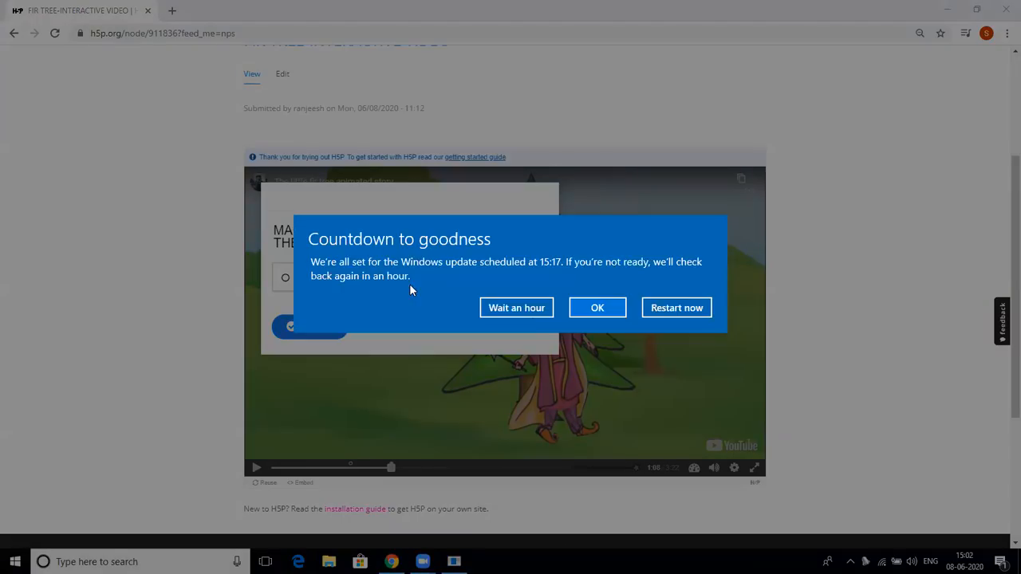
pyautogui.click(517, 308)
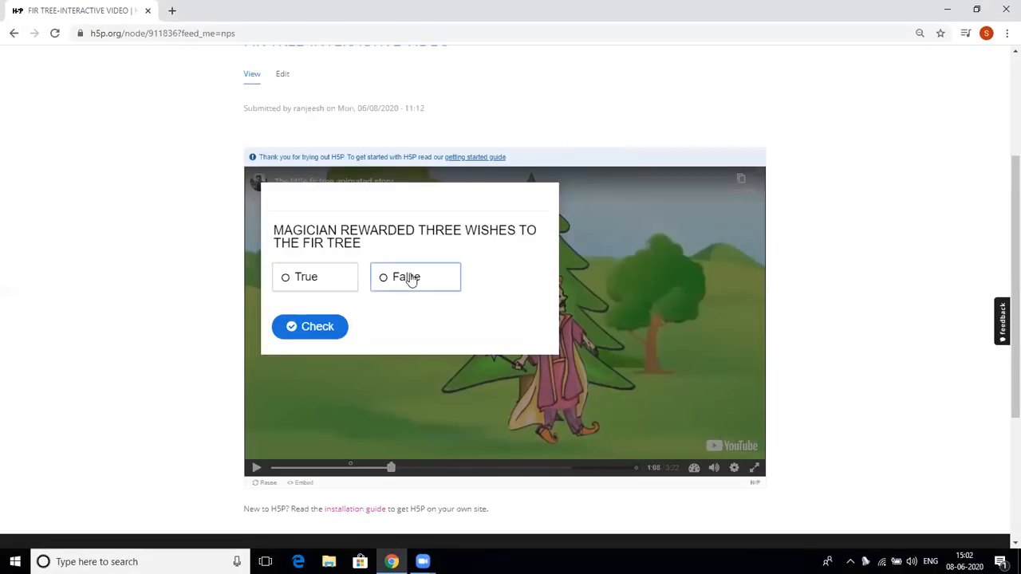
# Test the correct answer by checking False, continue the video and pause it at 1:15
pyautogui.click(410, 279)
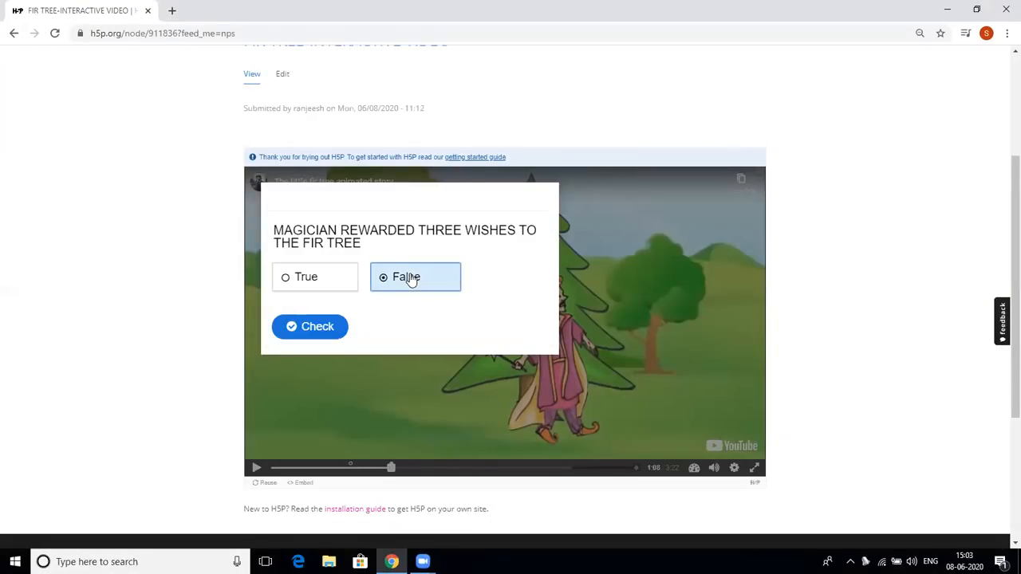
pyautogui.click(313, 330)
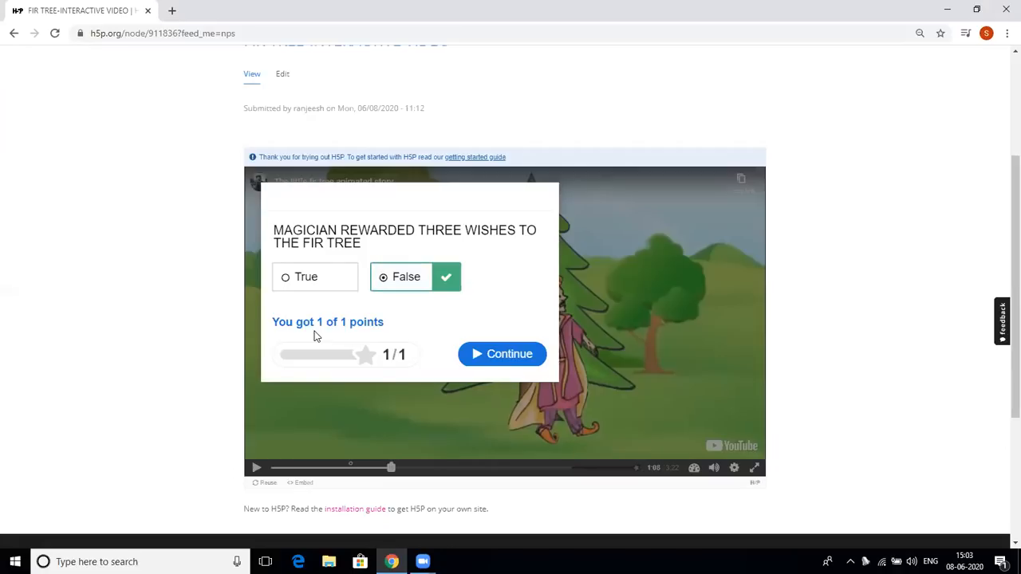
pyautogui.click(504, 363)
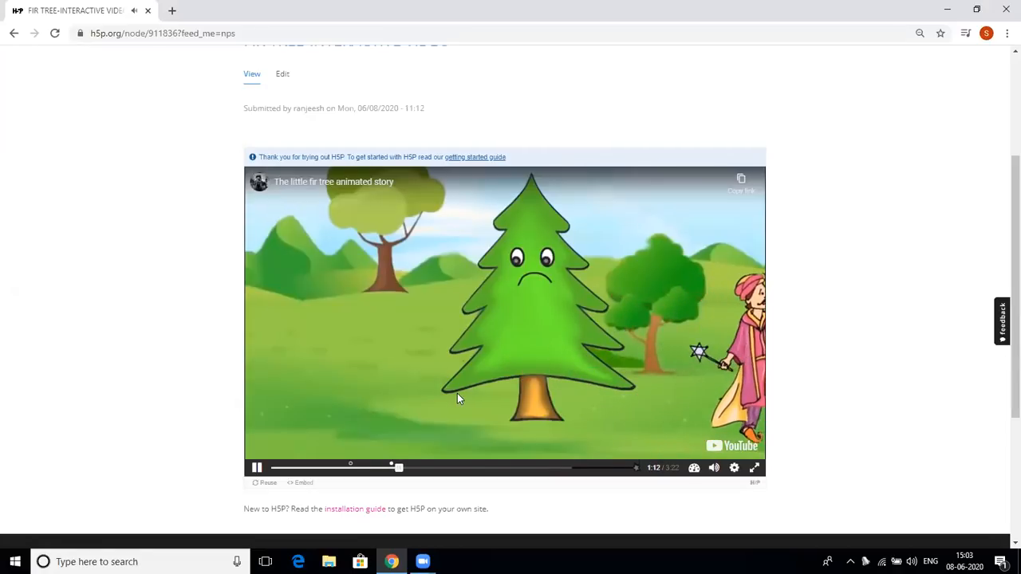
pyautogui.click(256, 469)
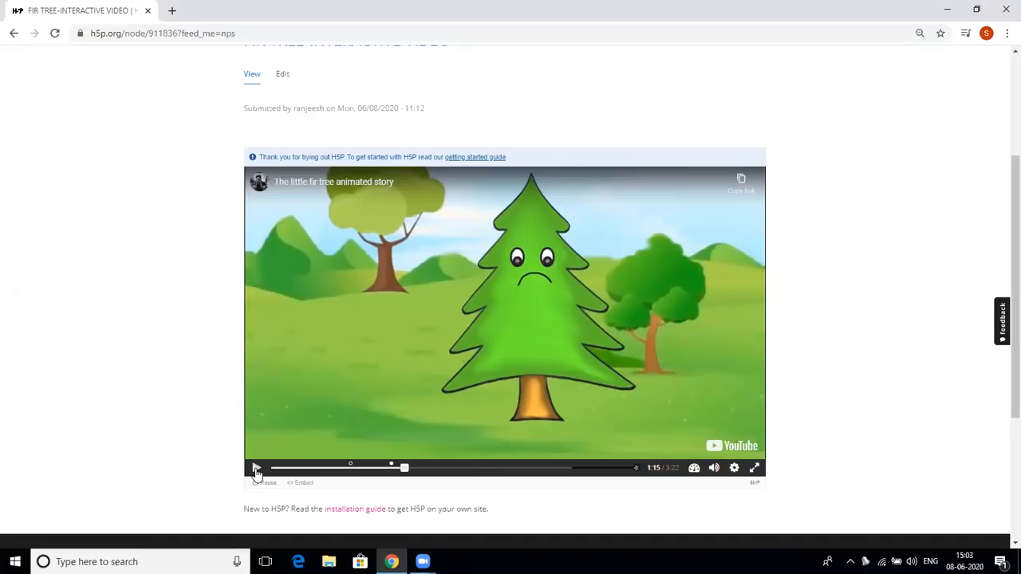
# View the answered-questions summary at the end of the video timeline and close it without submitting
pyautogui.click(637, 470)
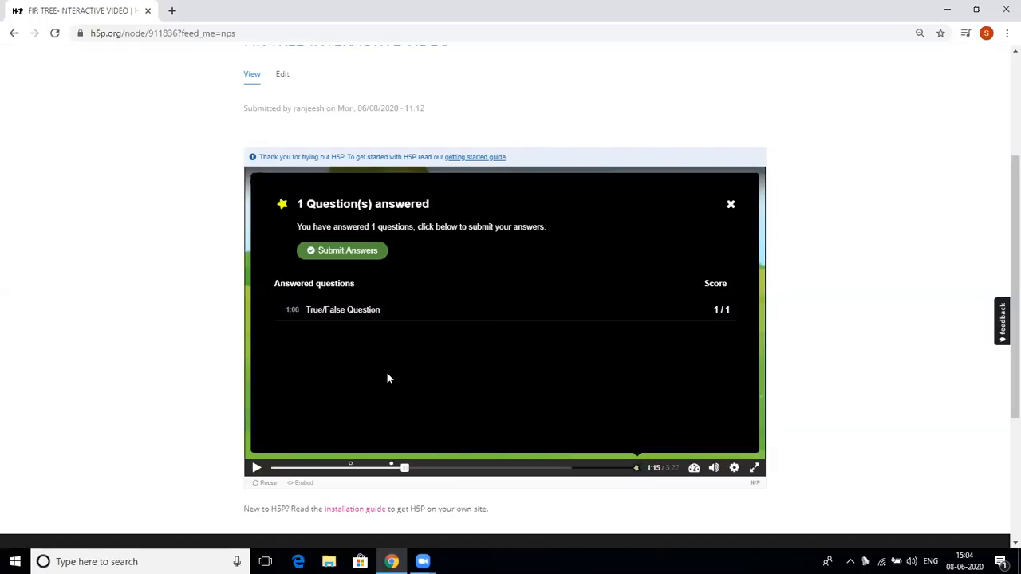
pyautogui.click(636, 472)
pyautogui.click(635, 472)
pyautogui.click(731, 206)
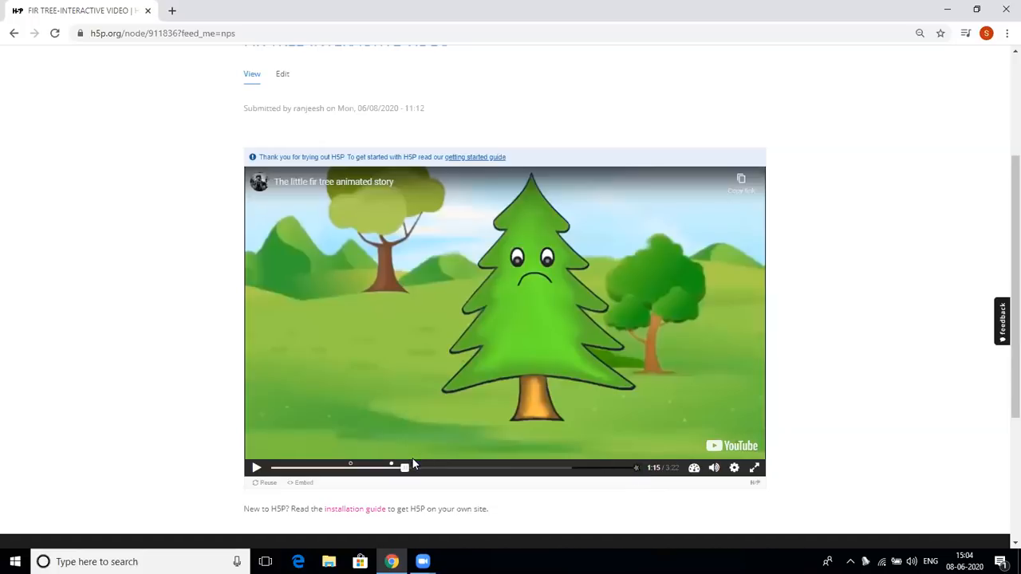
# Reload the FIR TREE-INTERACTIVE VIDEO page and look over the reset video
pyautogui.click(55, 34)
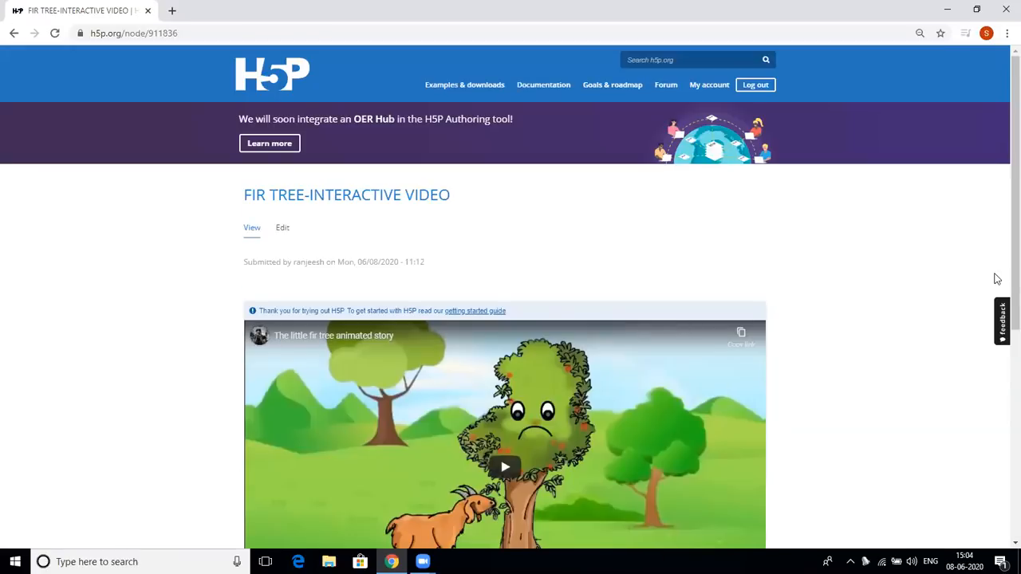
pyautogui.scroll(-2, 1003, 367)
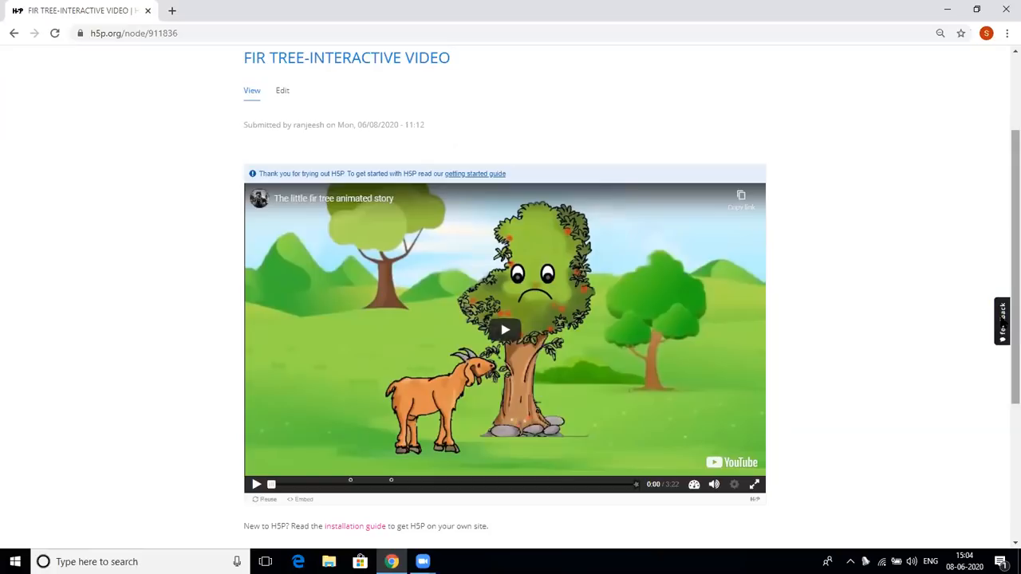
pyautogui.scroll(3, 1004, 231)
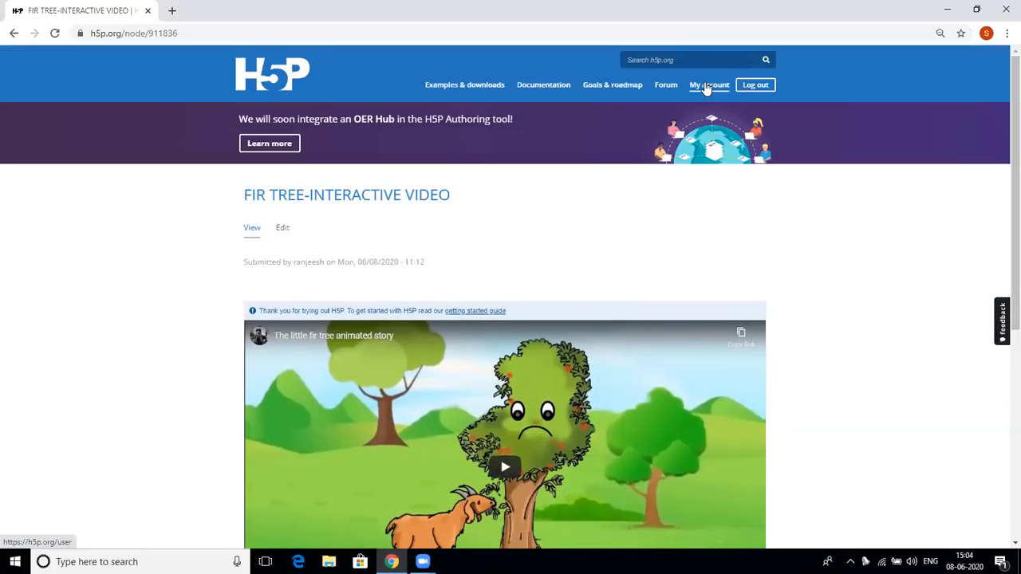
# Open the account page and copy the link address of FIR TREE-INTERACTIVE VIDEO from the recent content
pyautogui.click(706, 86)
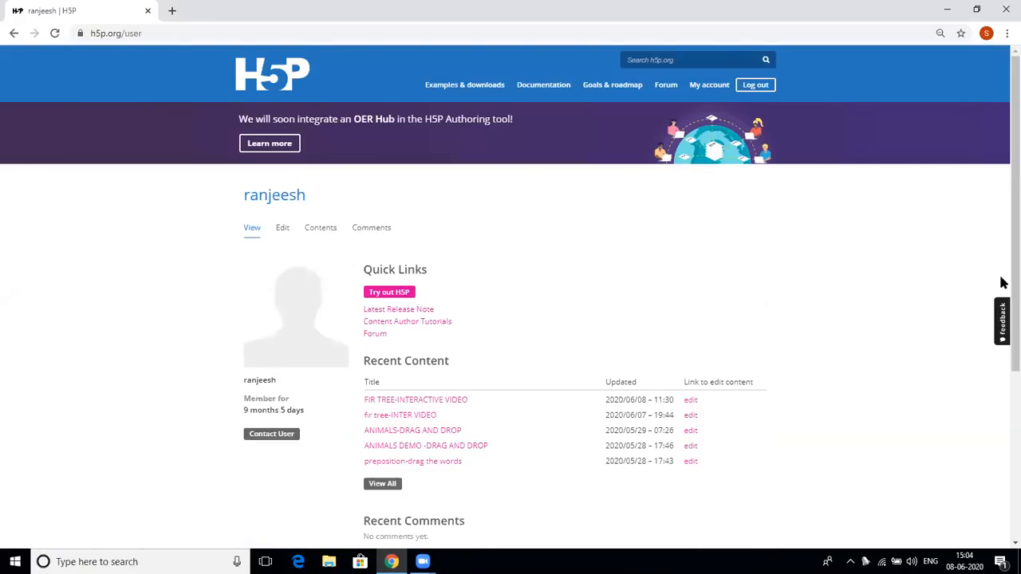
pyautogui.scroll(-1, 1013, 279)
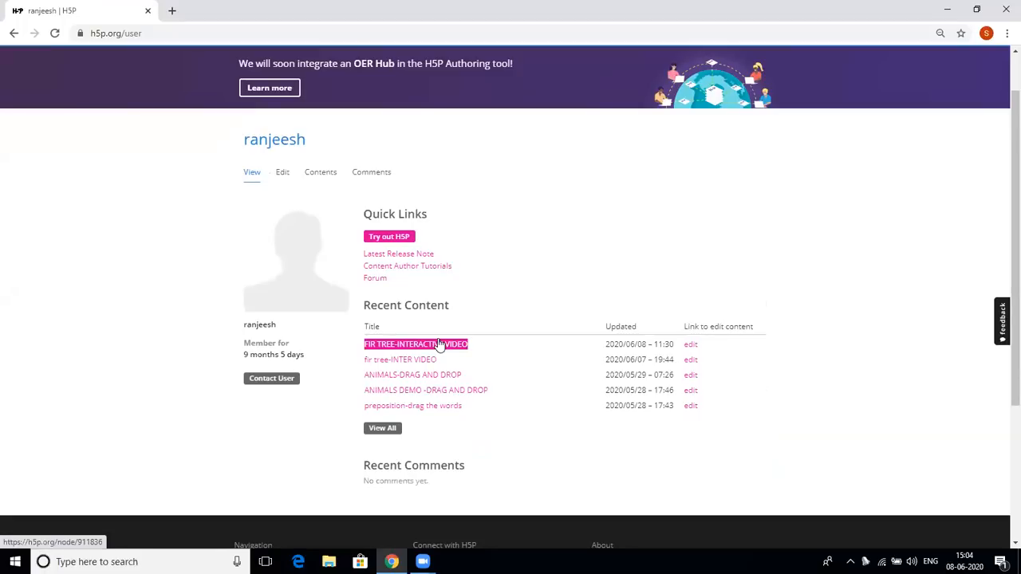
pyautogui.rightClick(438, 343)
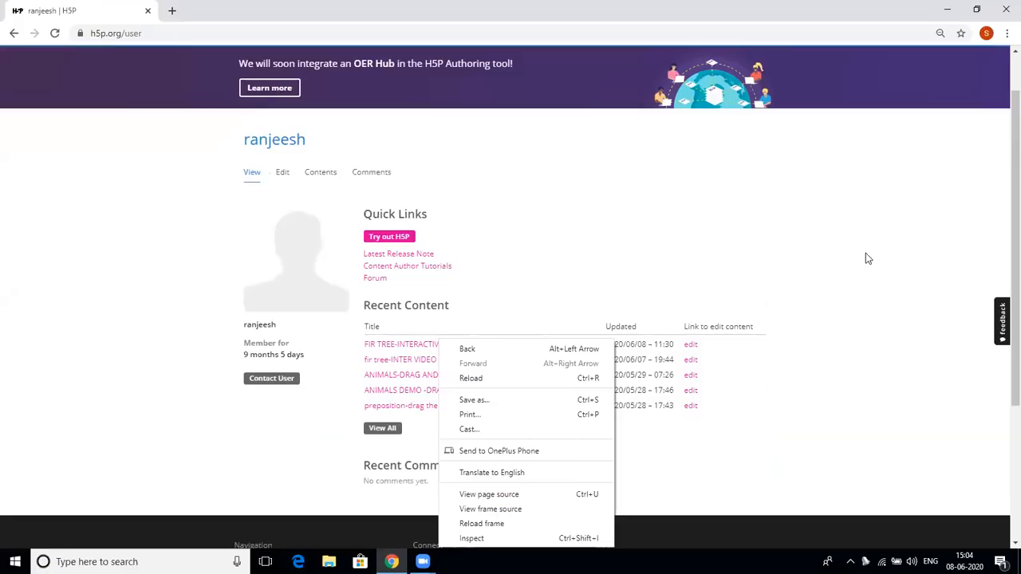
pyautogui.click(1003, 375)
pyautogui.scroll(-1, 1003, 390)
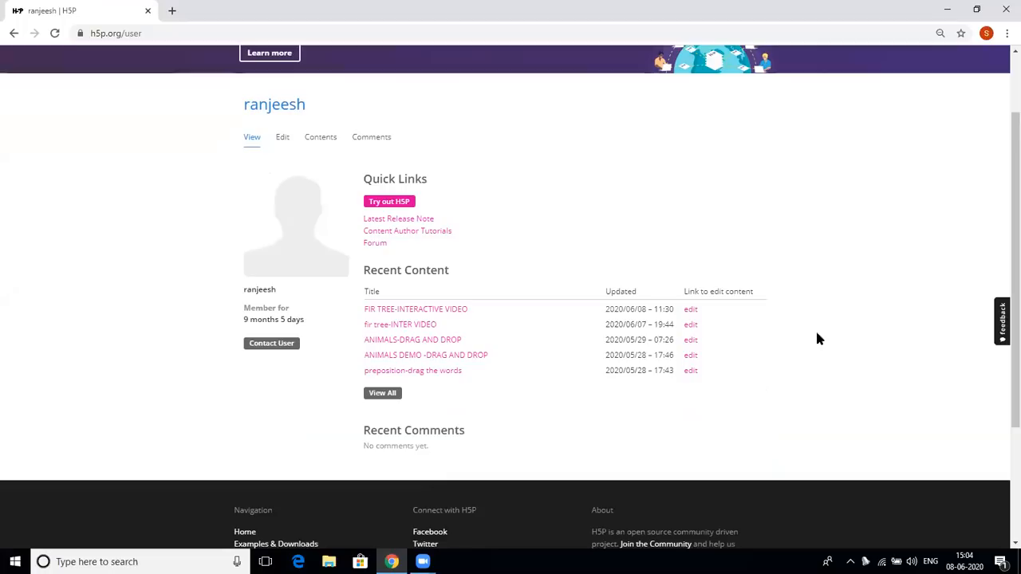
pyautogui.rightClick(444, 317)
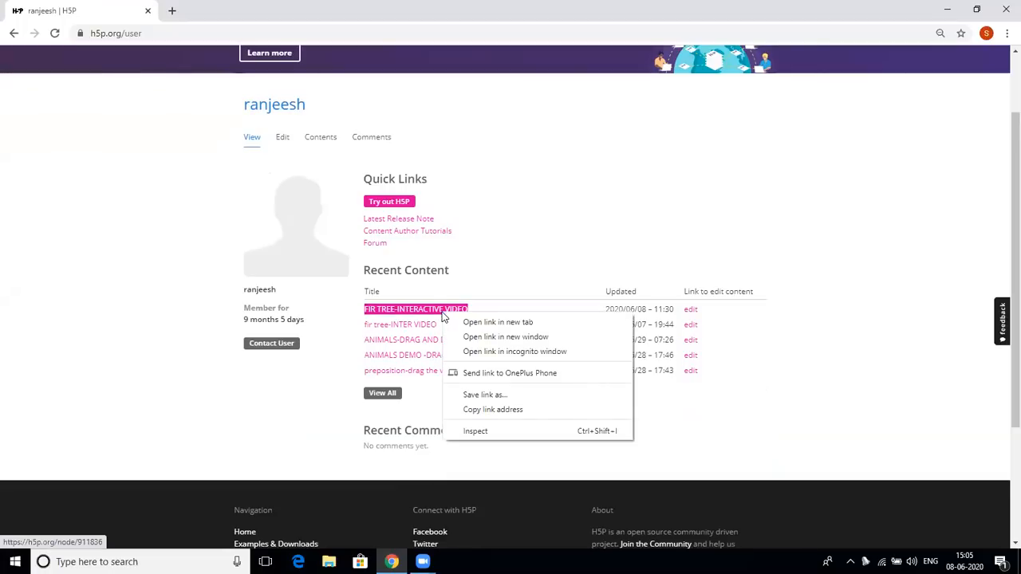
pyautogui.click(472, 410)
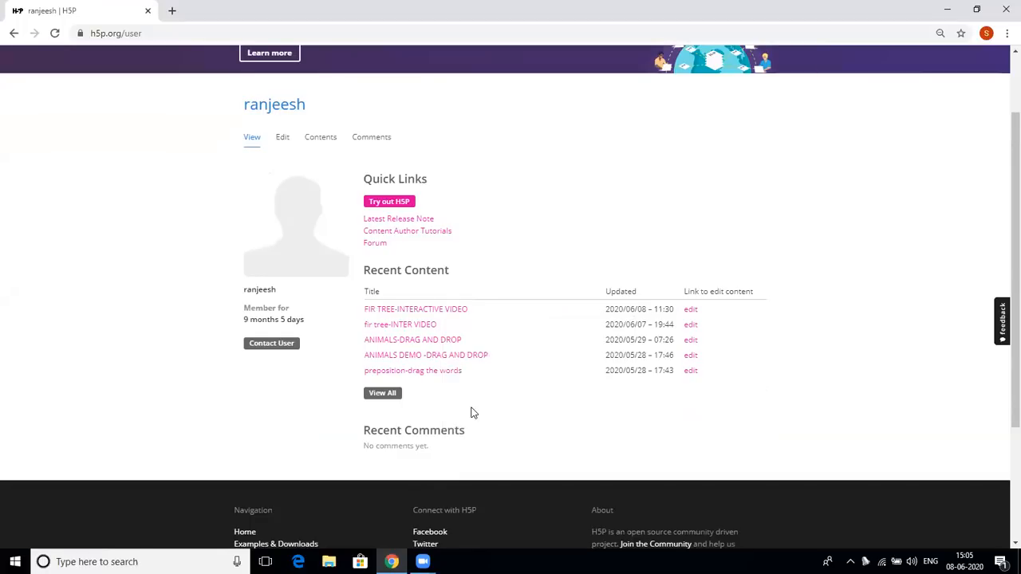
# Switch to Gmail in a new browser tab, open the email with the DAY-04 ASSIGNMENT task and follow its form link
pyautogui.click(172, 12)
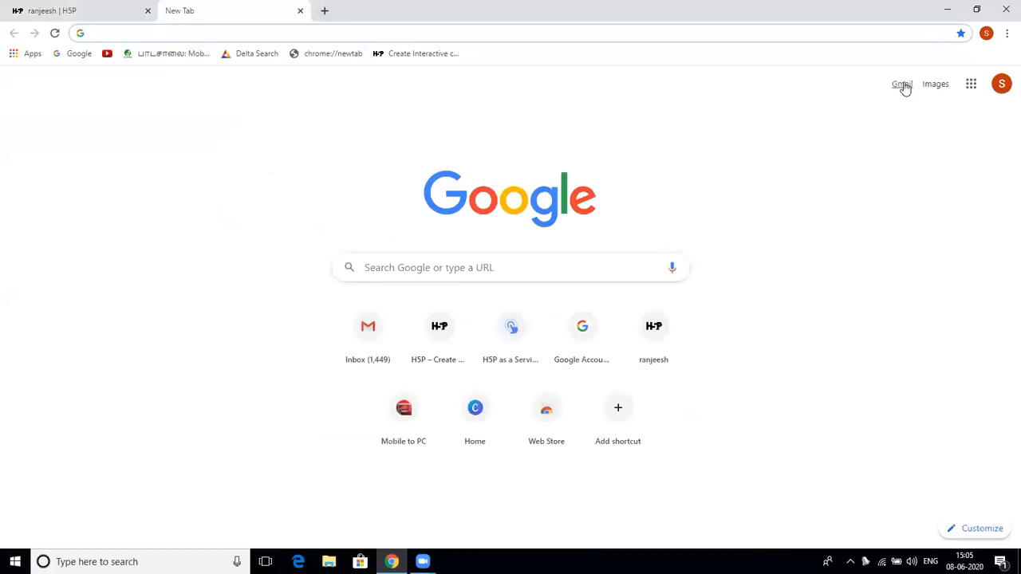
pyautogui.click(902, 84)
pyautogui.click(905, 85)
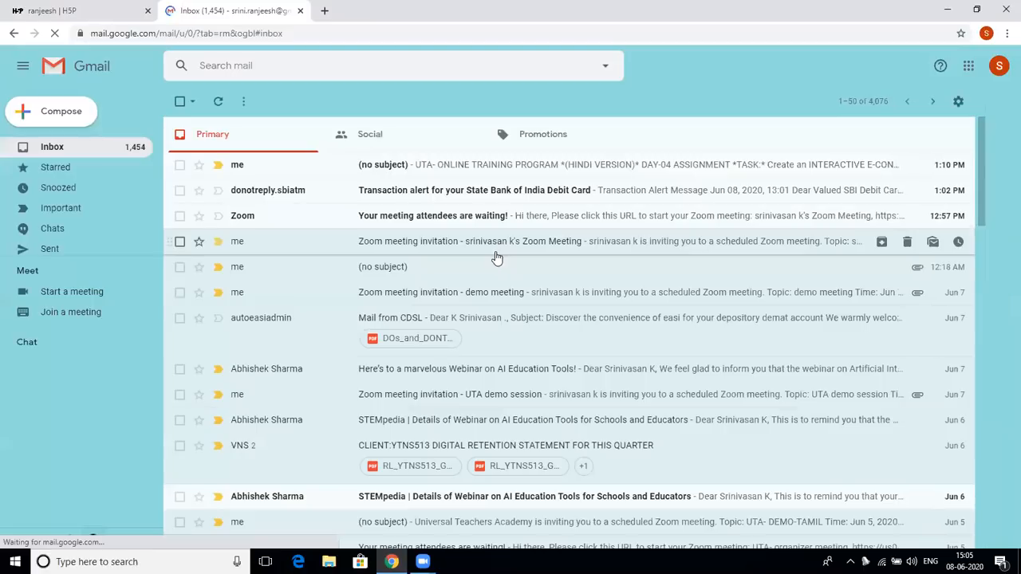
pyautogui.click(431, 172)
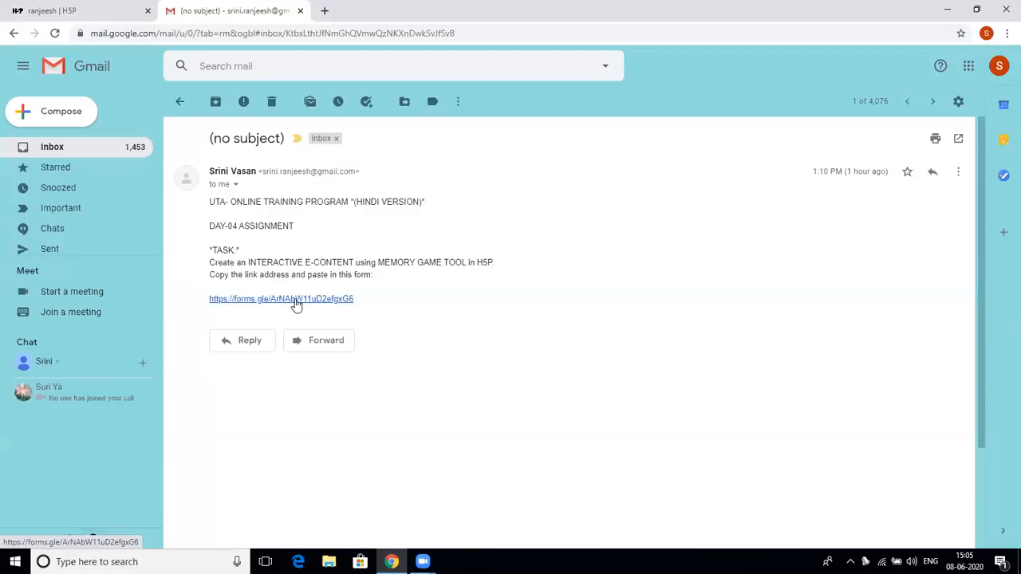
pyautogui.click(295, 300)
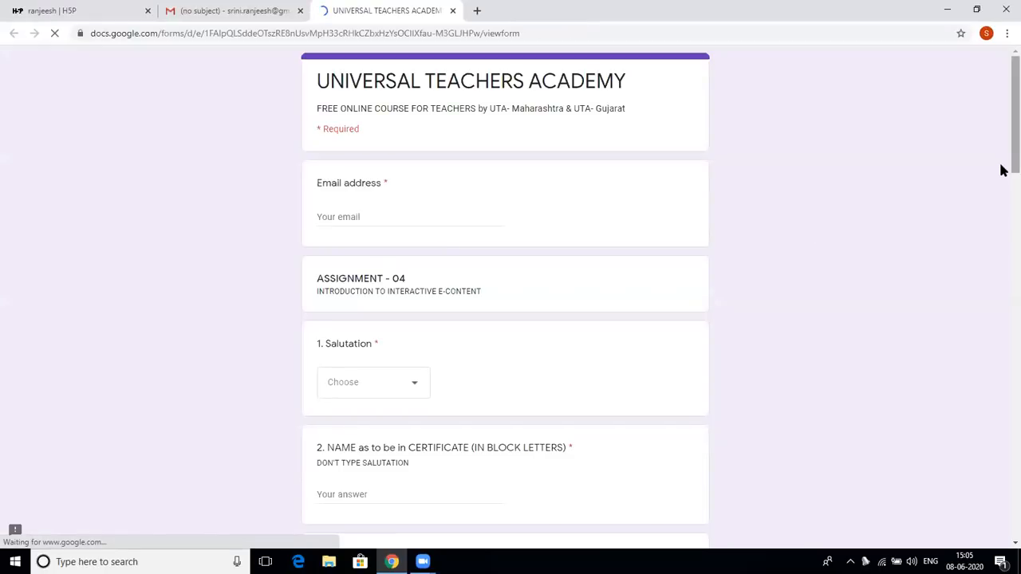
pyautogui.moveTo(1003, 168); pyautogui.dragTo(1001, 485)
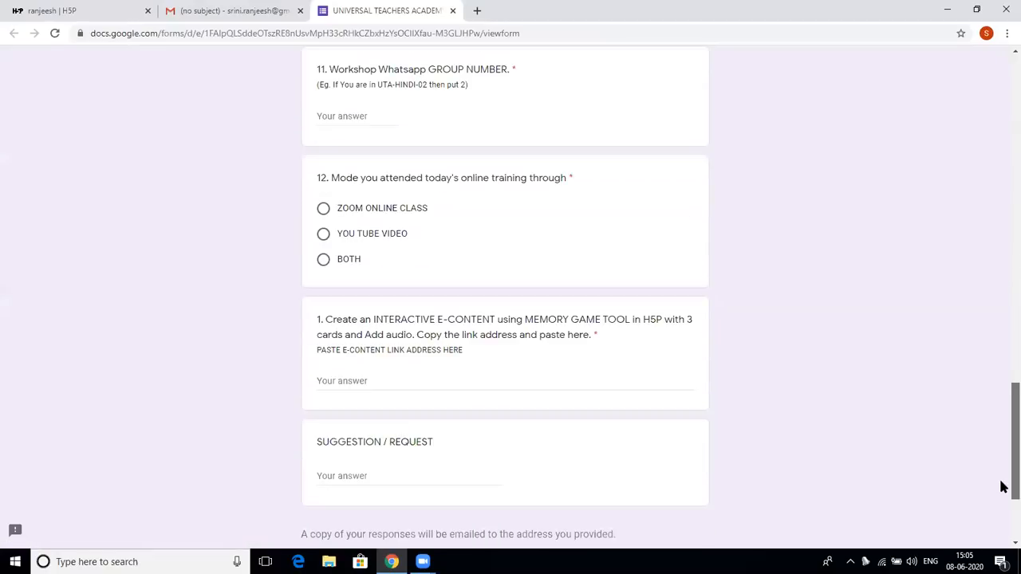
pyautogui.rightClick(330, 378)
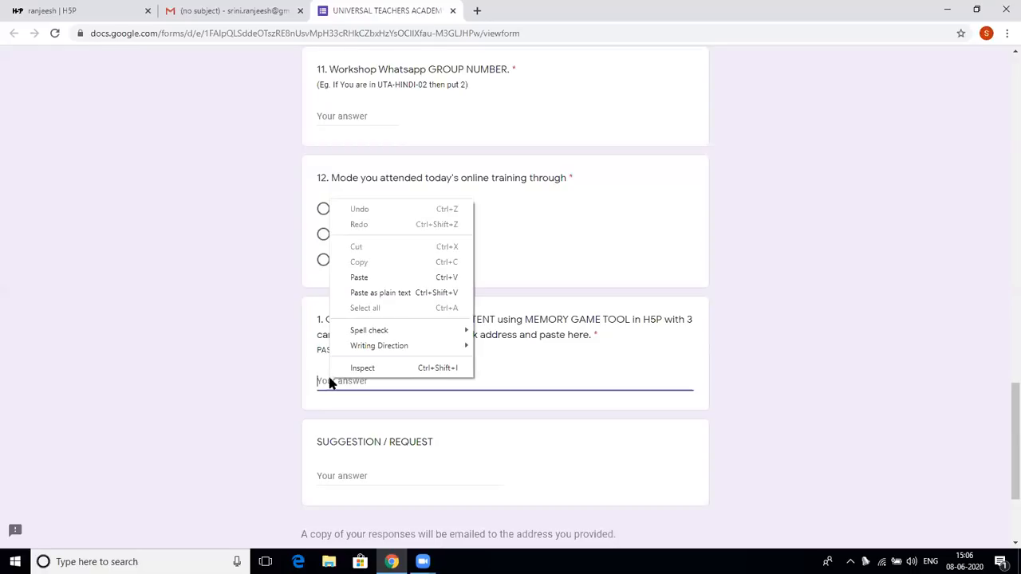
pyautogui.click(364, 279)
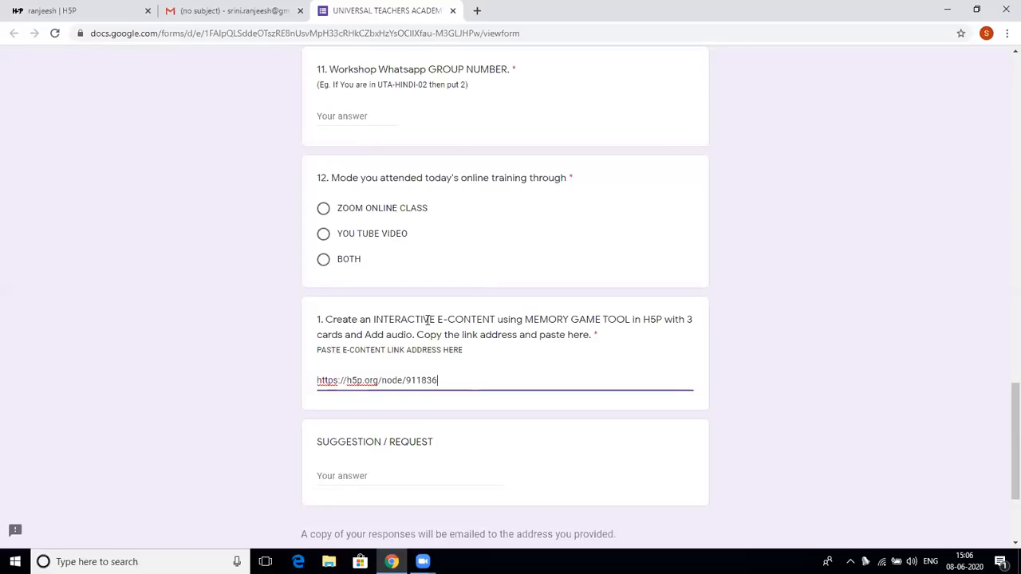
pyautogui.press('BackSpace')
pyautogui.press('BackSpace')
pyautogui.press('BackSpace')
pyautogui.press('BackSpace')
pyautogui.press('BackSpace')
pyautogui.press('BackSpace')
pyautogui.press('BackSpace')
pyautogui.press('BackSpace')
pyautogui.press('BackSpace')
pyautogui.press('BackSpace')
pyautogui.press('BackSpace')
pyautogui.press('BackSpace')
pyautogui.press('BackSpace')
pyautogui.press('BackSpace')
pyautogui.press('BackSpace')
pyautogui.press('BackSpace')
pyautogui.press('BackSpace')
pyautogui.press('BackSpace')
pyautogui.press('BackSpace')
pyautogui.press('BackSpace')
pyautogui.press('BackSpace')
pyautogui.press('BackSpace')
pyautogui.press('BackSpace')
pyautogui.press('BackSpace')
pyautogui.press('BackSpace')
pyautogui.press('BackSpace')
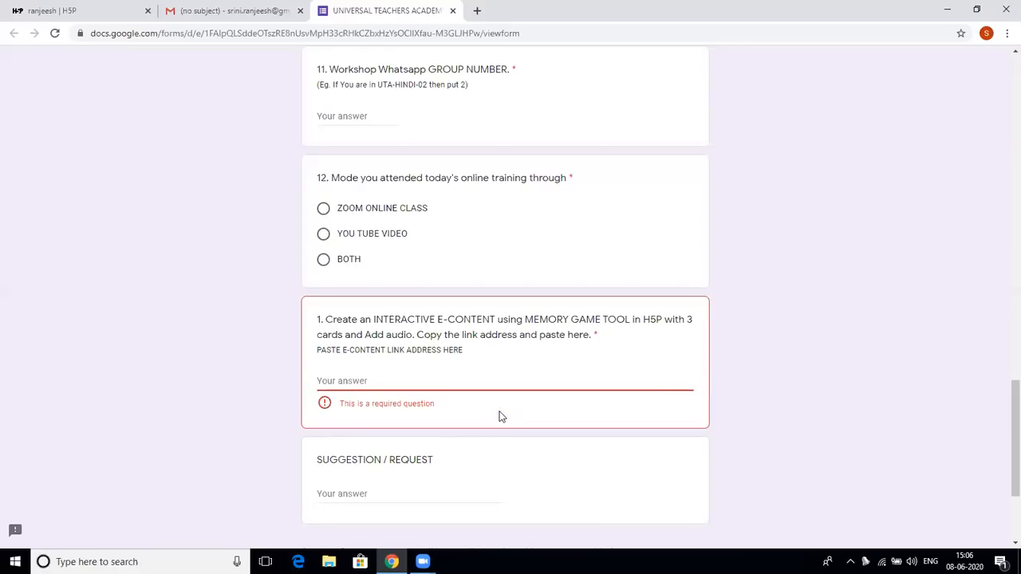
pyautogui.hotkey('ctrl', 'v')
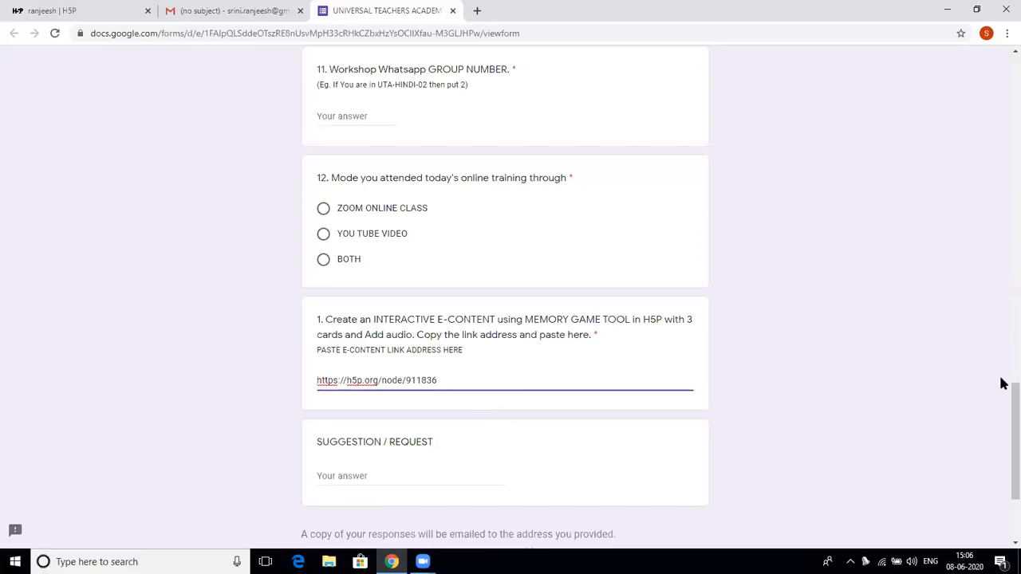
# Return to the H5P account page and look over its quick links and recent content
pyautogui.scroll(10, 1003, 258)
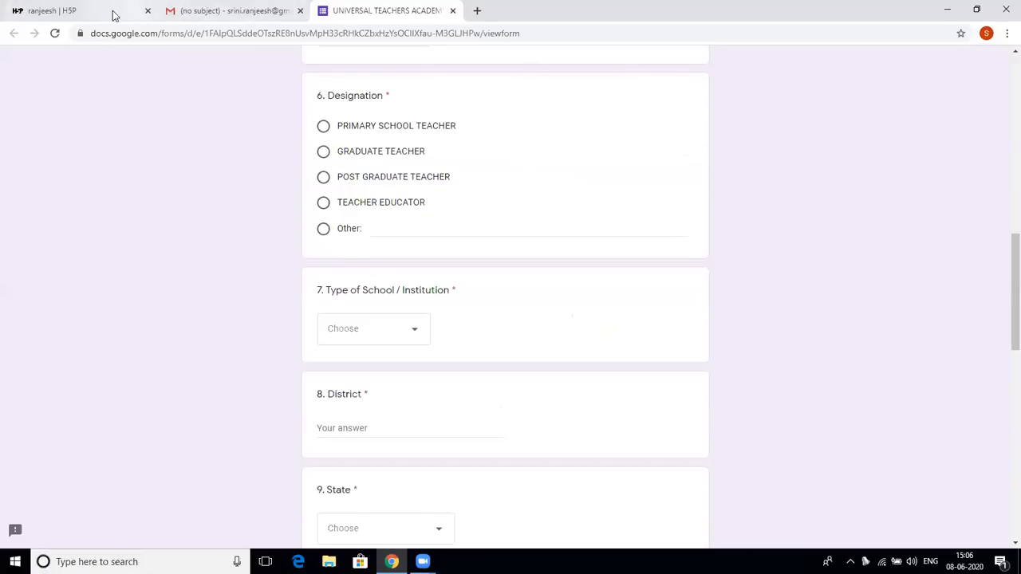
pyautogui.click(112, 13)
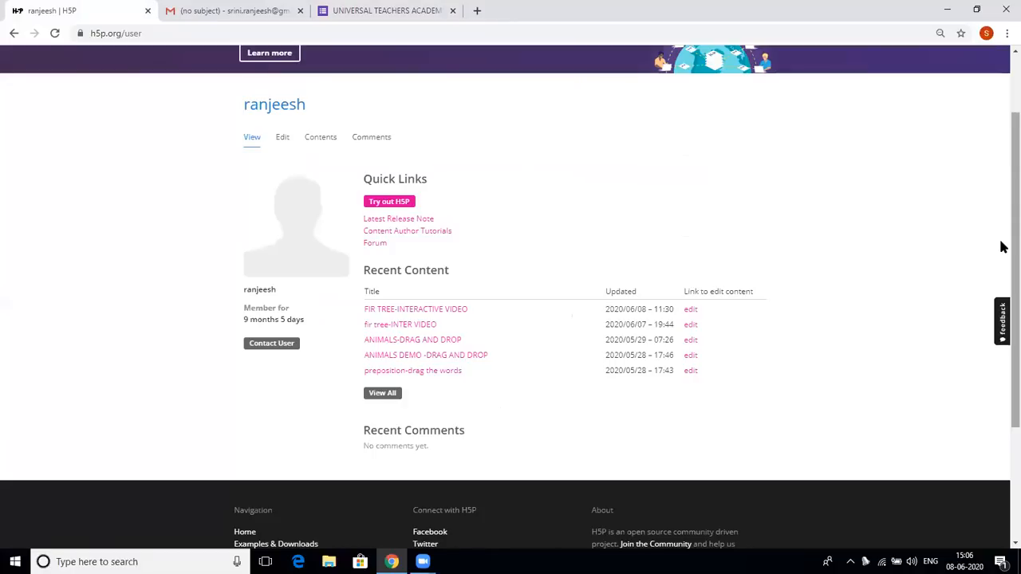
pyautogui.scroll(2, 1000, 182)
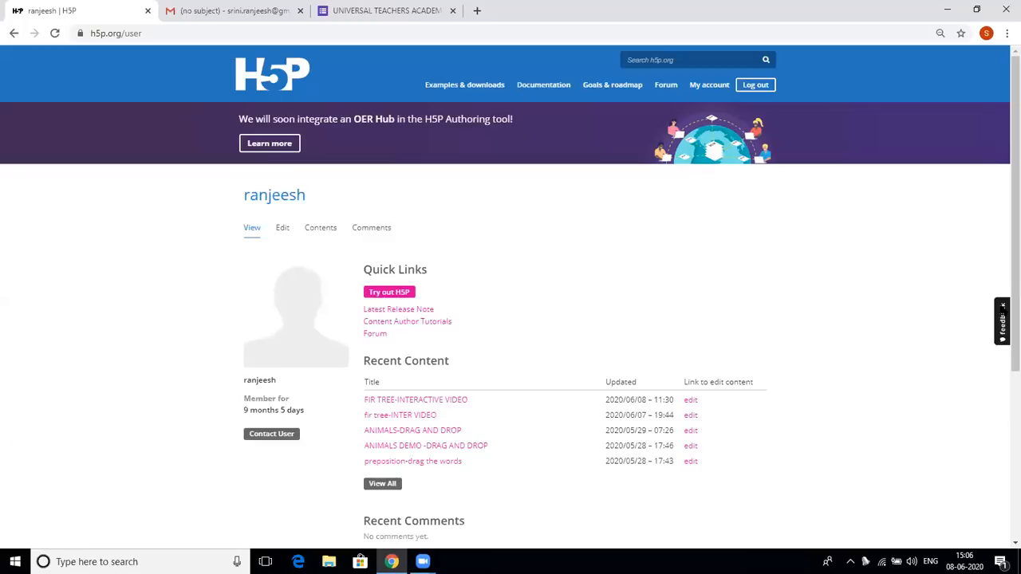
pyautogui.scroll(-2, 1003, 381)
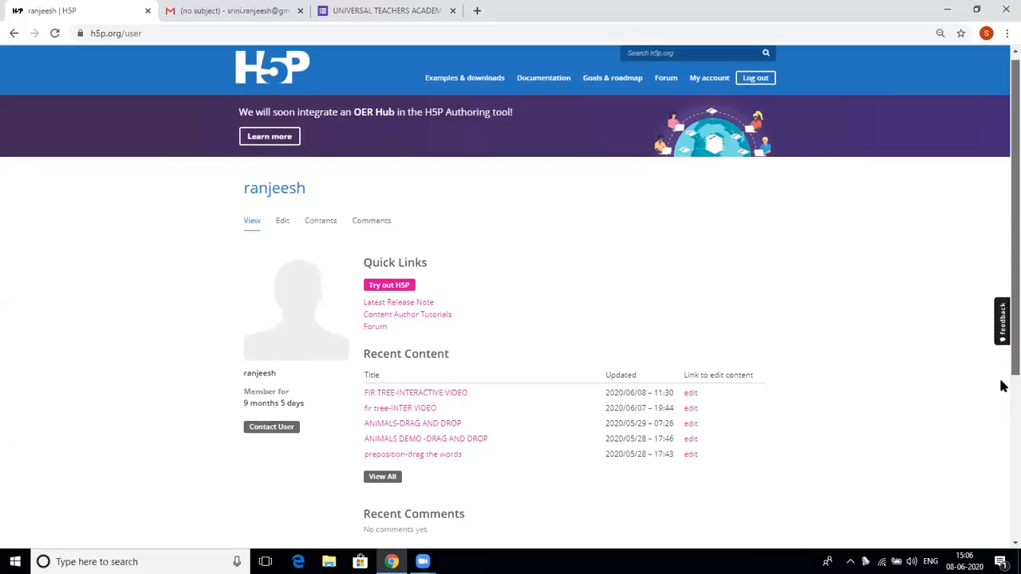